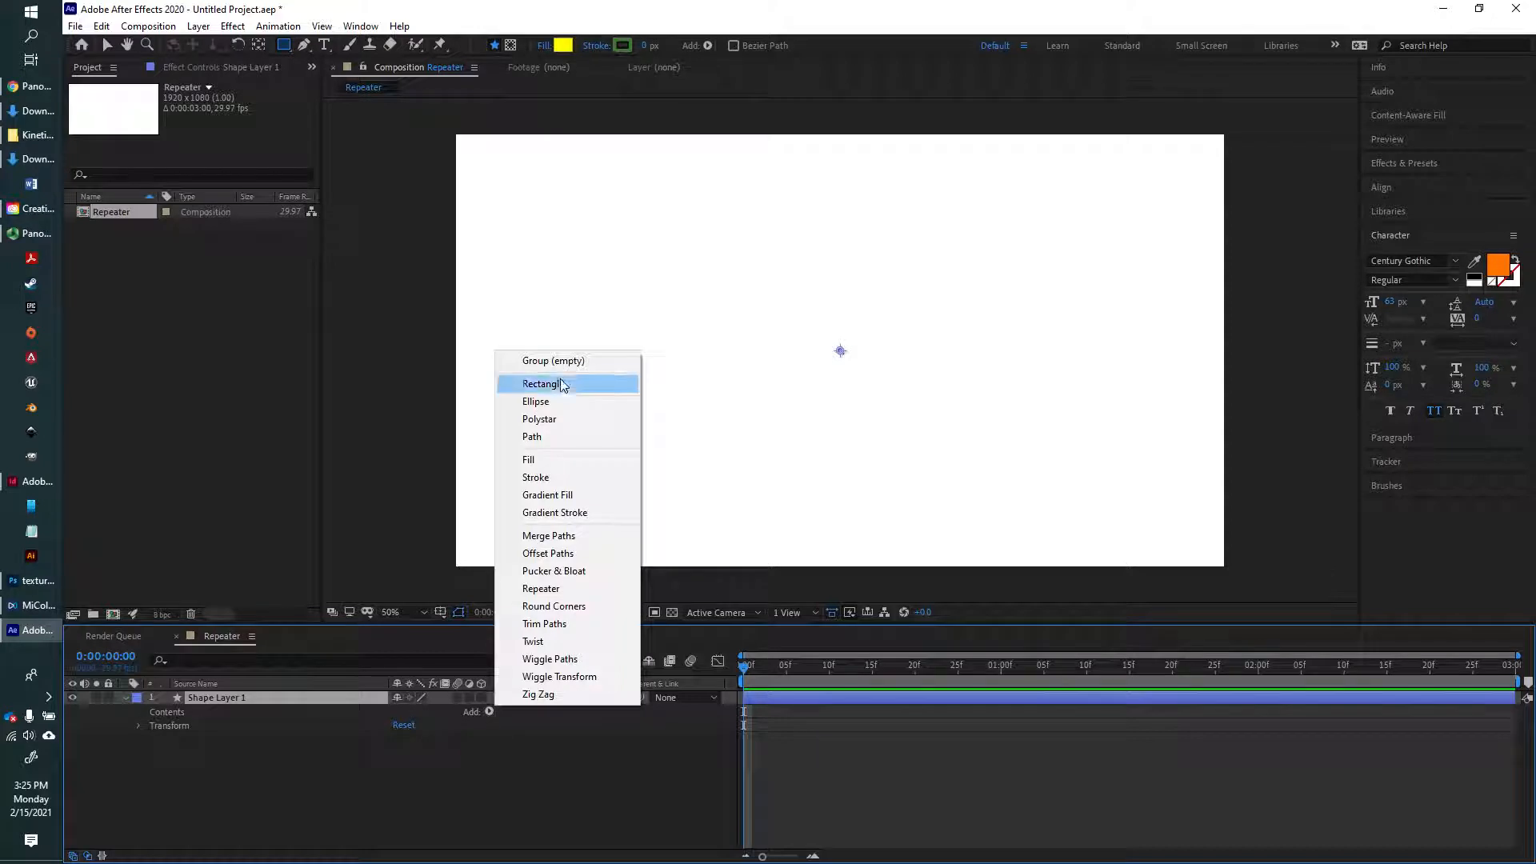
Add an empty group to Shape Layer 1 and put an ellipse path inside it
{"action": "left_click", "coordinate": [552, 362]}
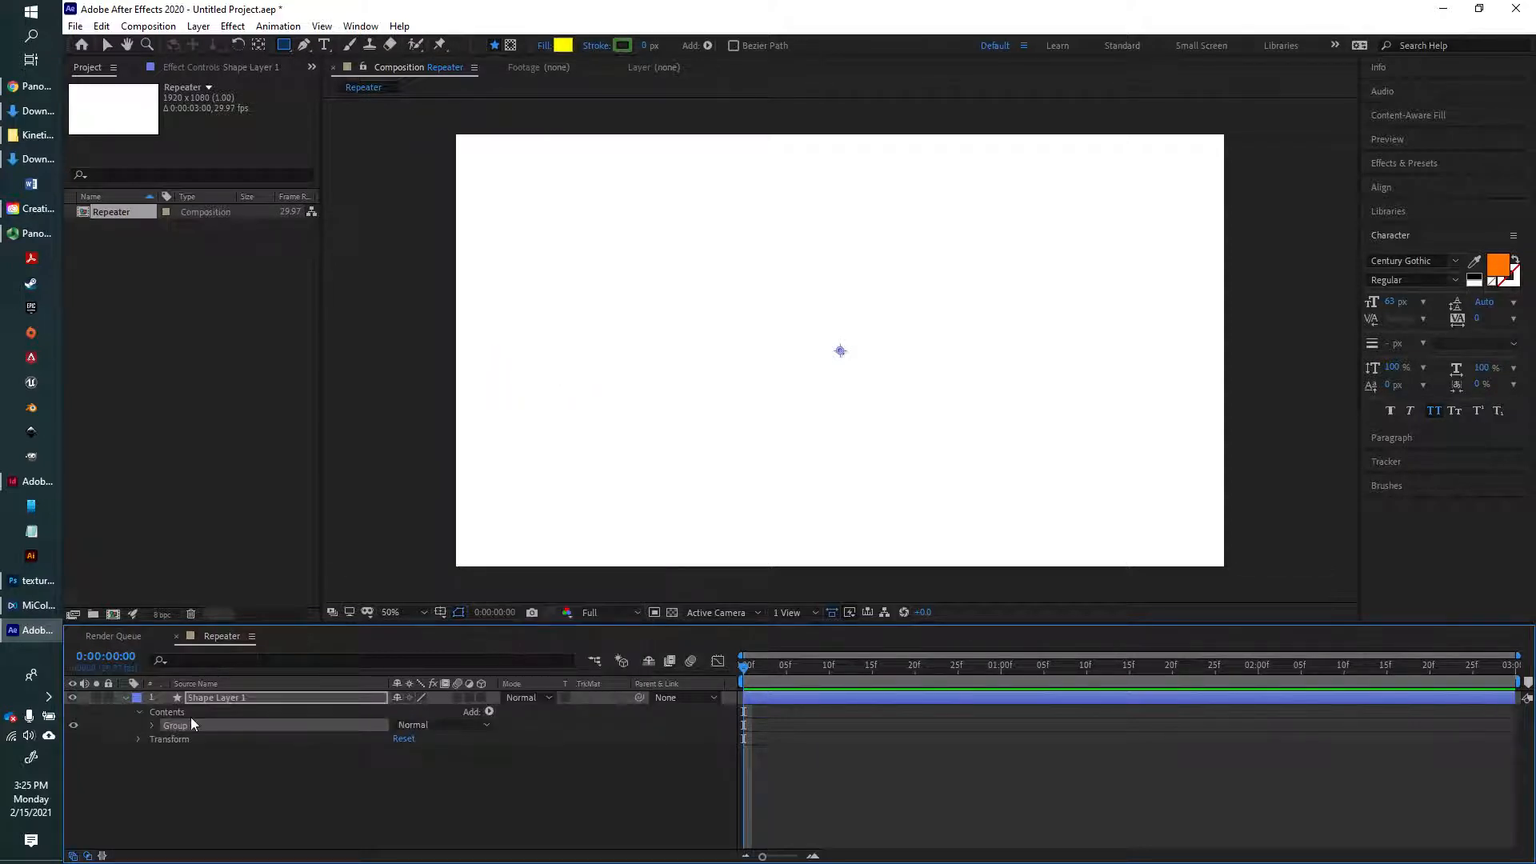
{"action": "left_click", "coordinate": [489, 712]}
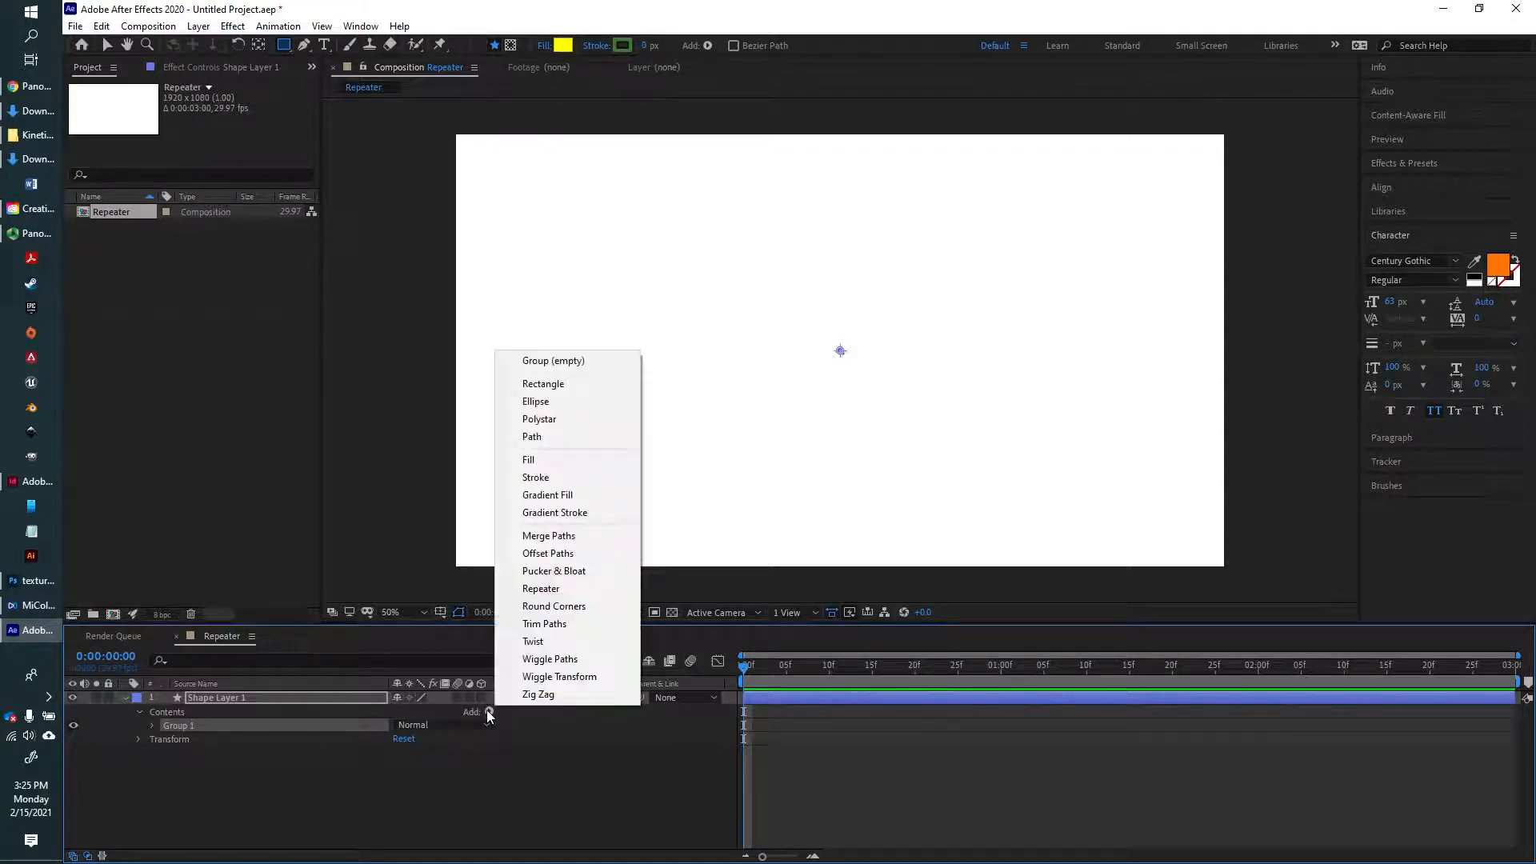
{"action": "left_click", "coordinate": [533, 402]}
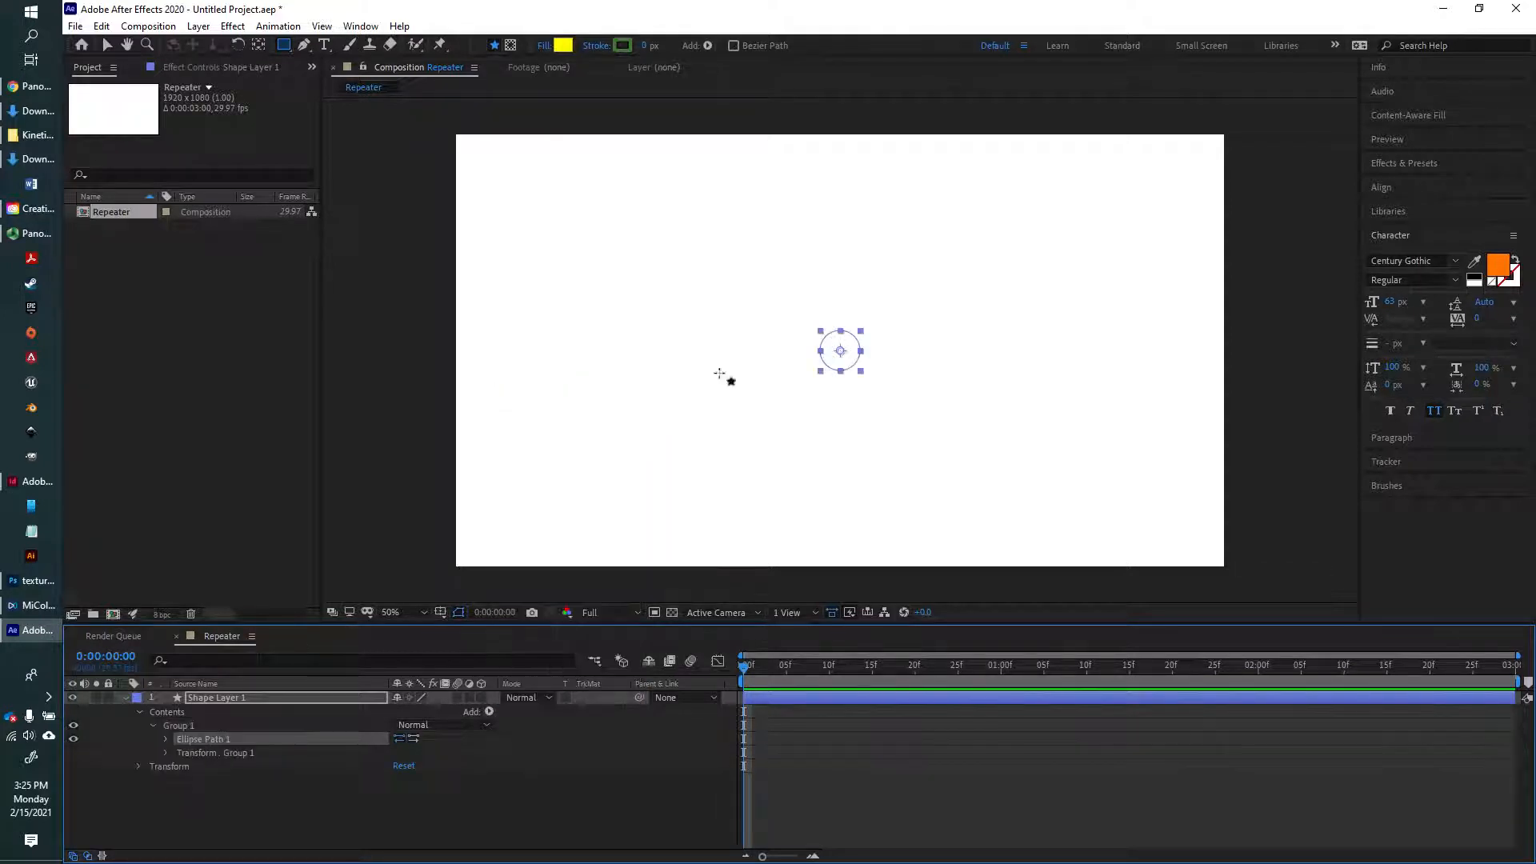
Add a fill and a stroke to the ellipse in Group 1
{"action": "left_click", "coordinate": [489, 712]}
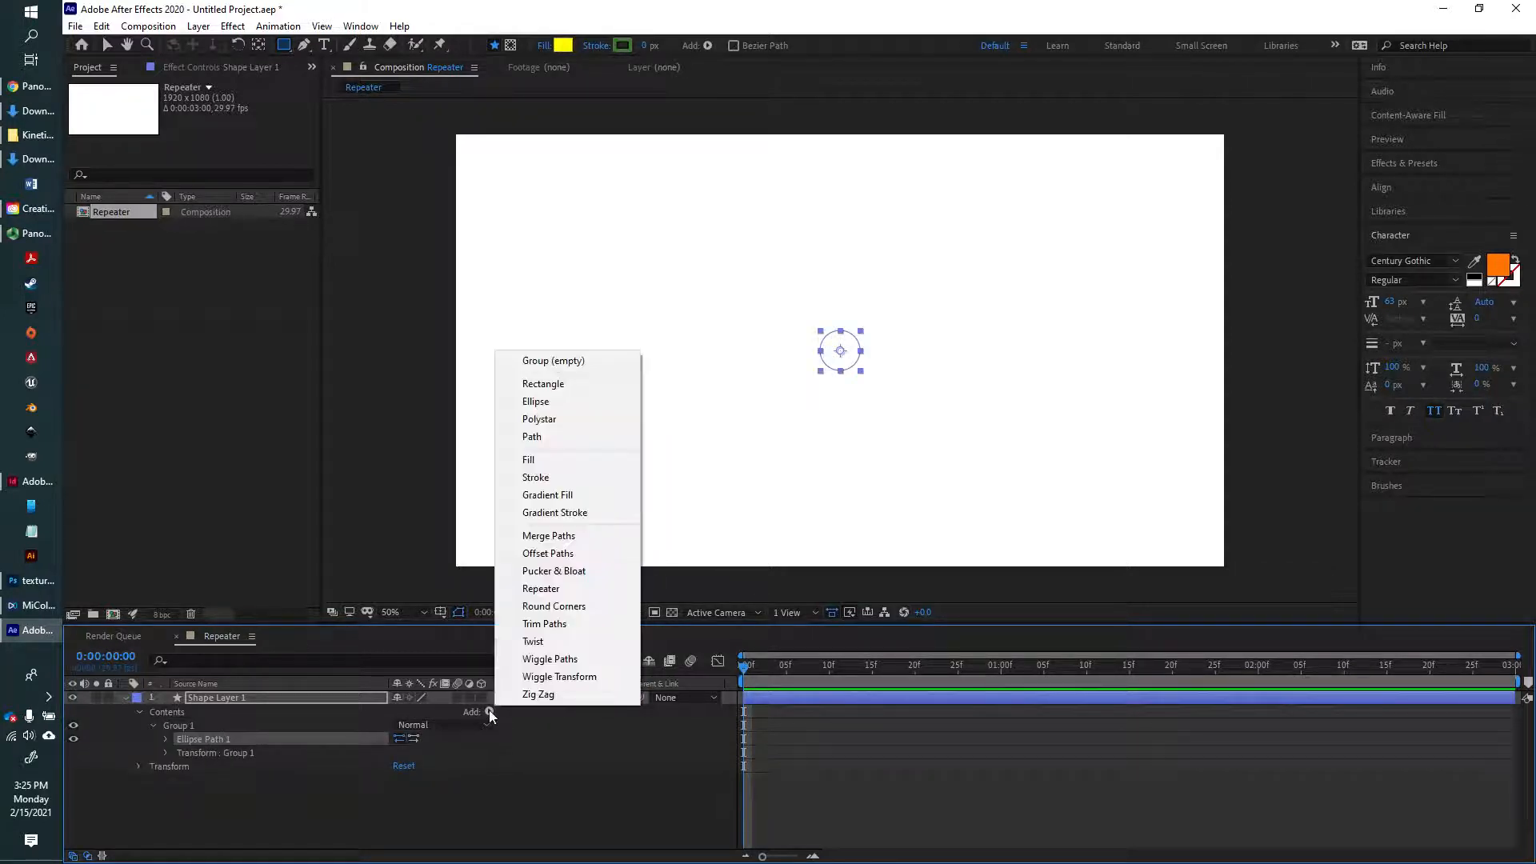
{"action": "left_click", "coordinate": [549, 460]}
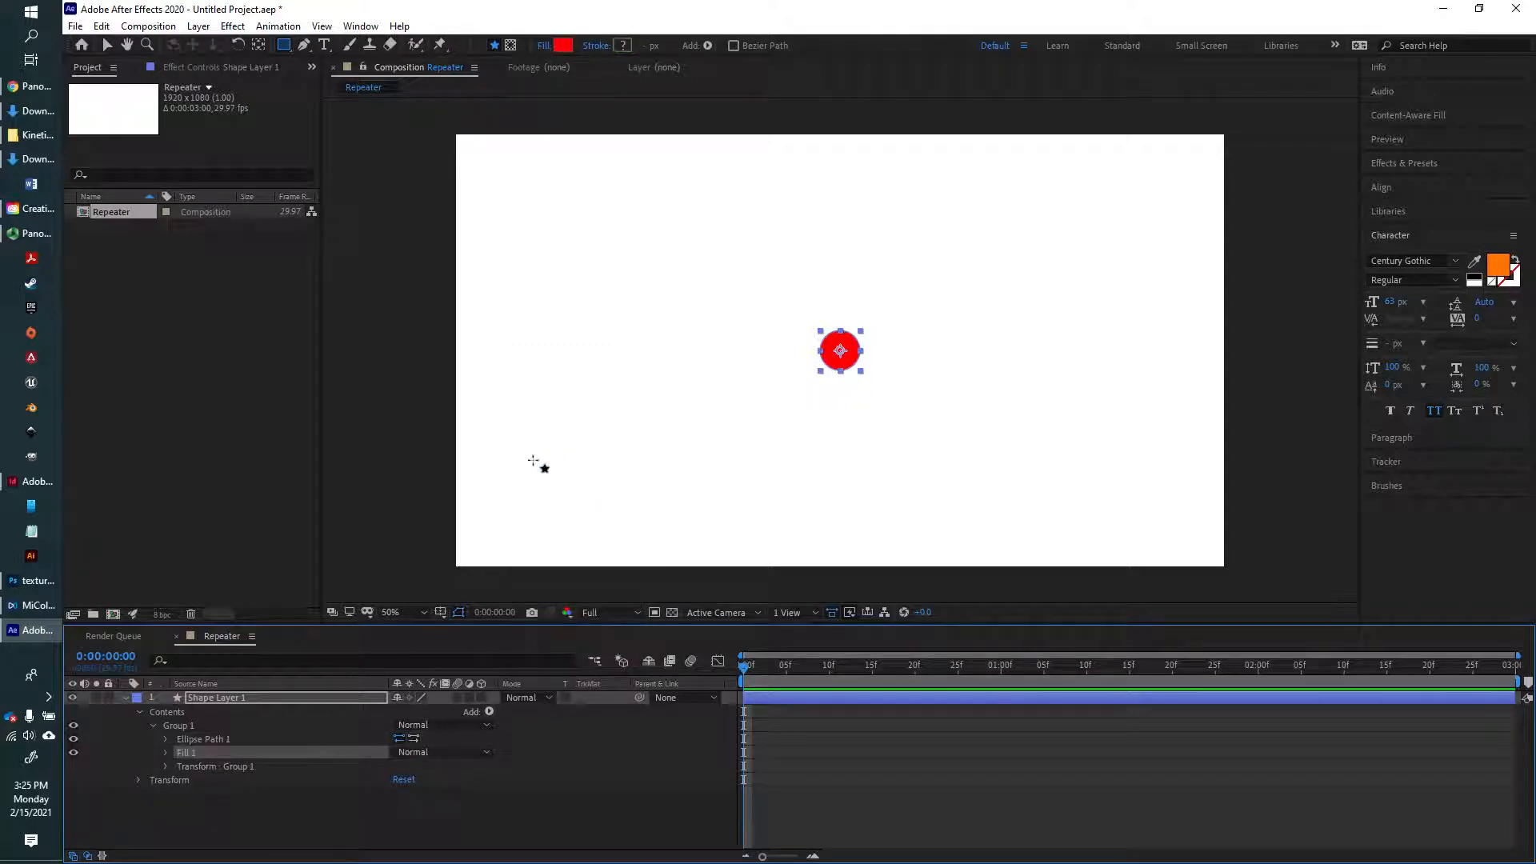
{"action": "left_click", "coordinate": [489, 711]}
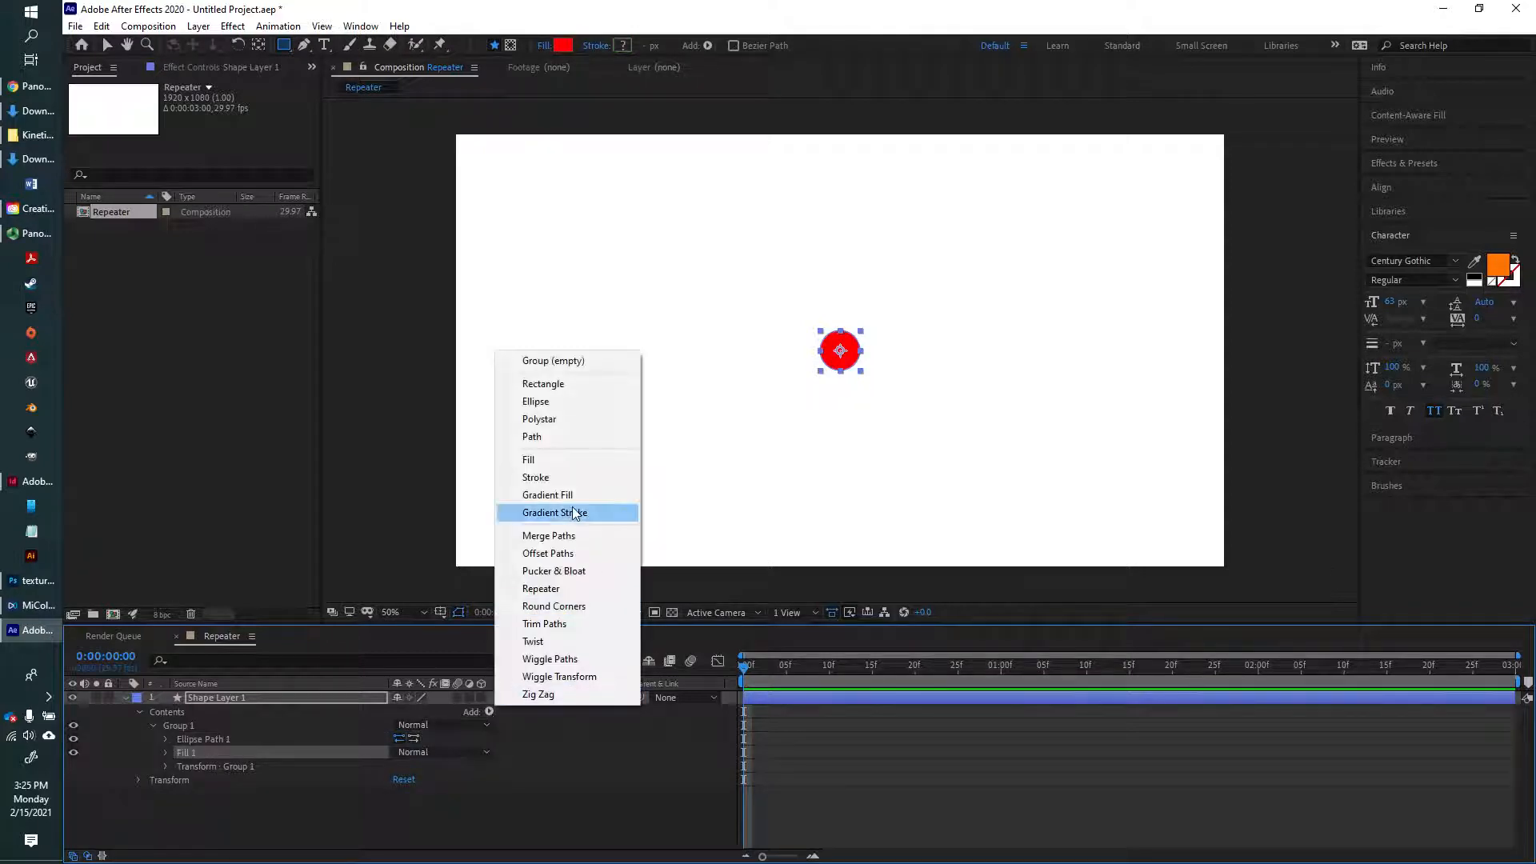
{"action": "left_click", "coordinate": [560, 477]}
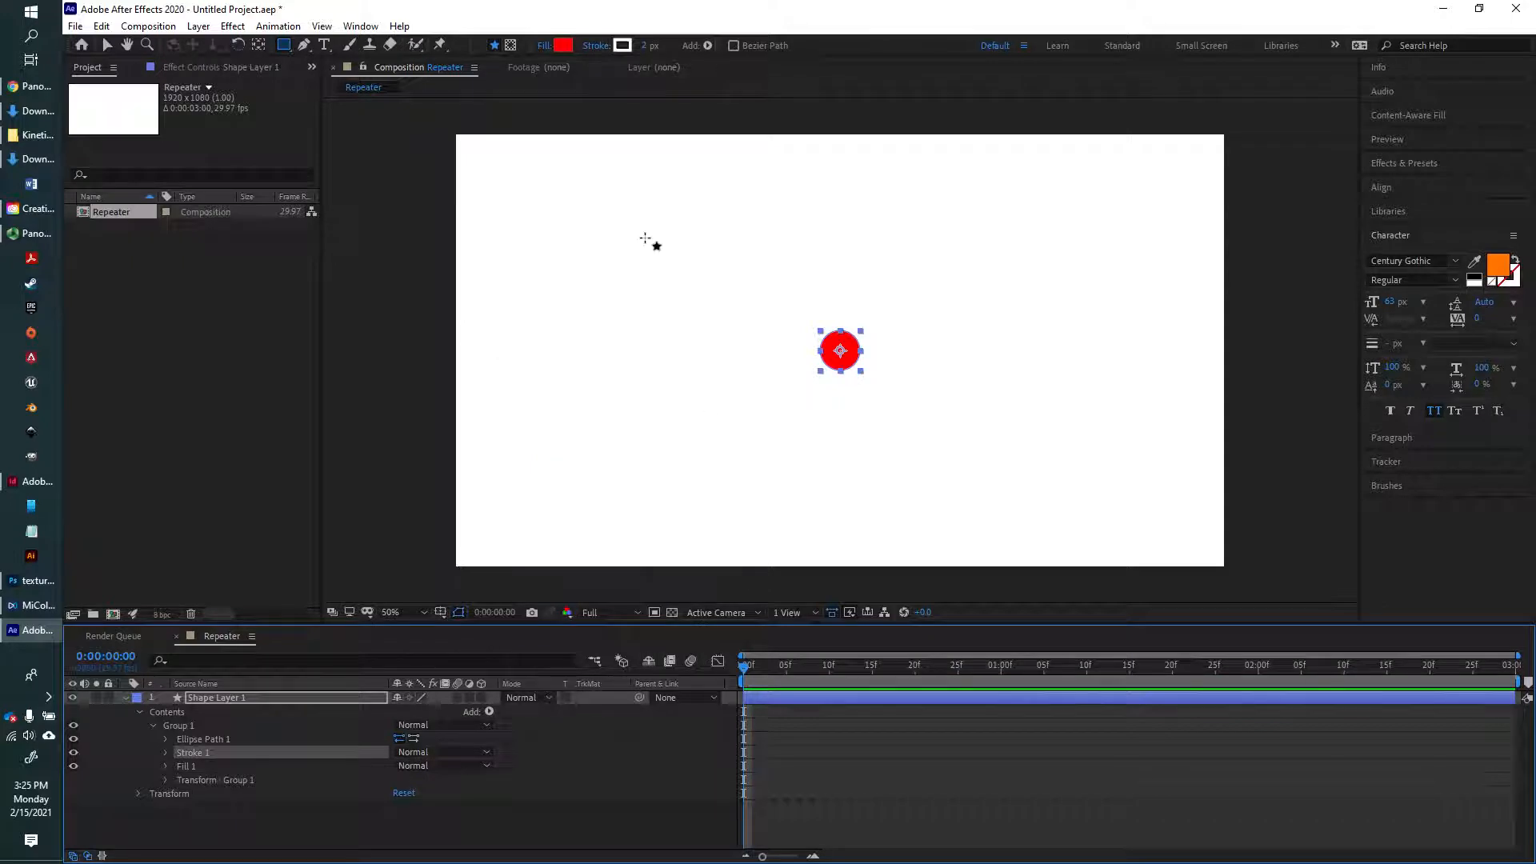
Change the ellipse's fill colour to lime green (AEE922)
{"action": "left_click", "coordinate": [564, 46]}
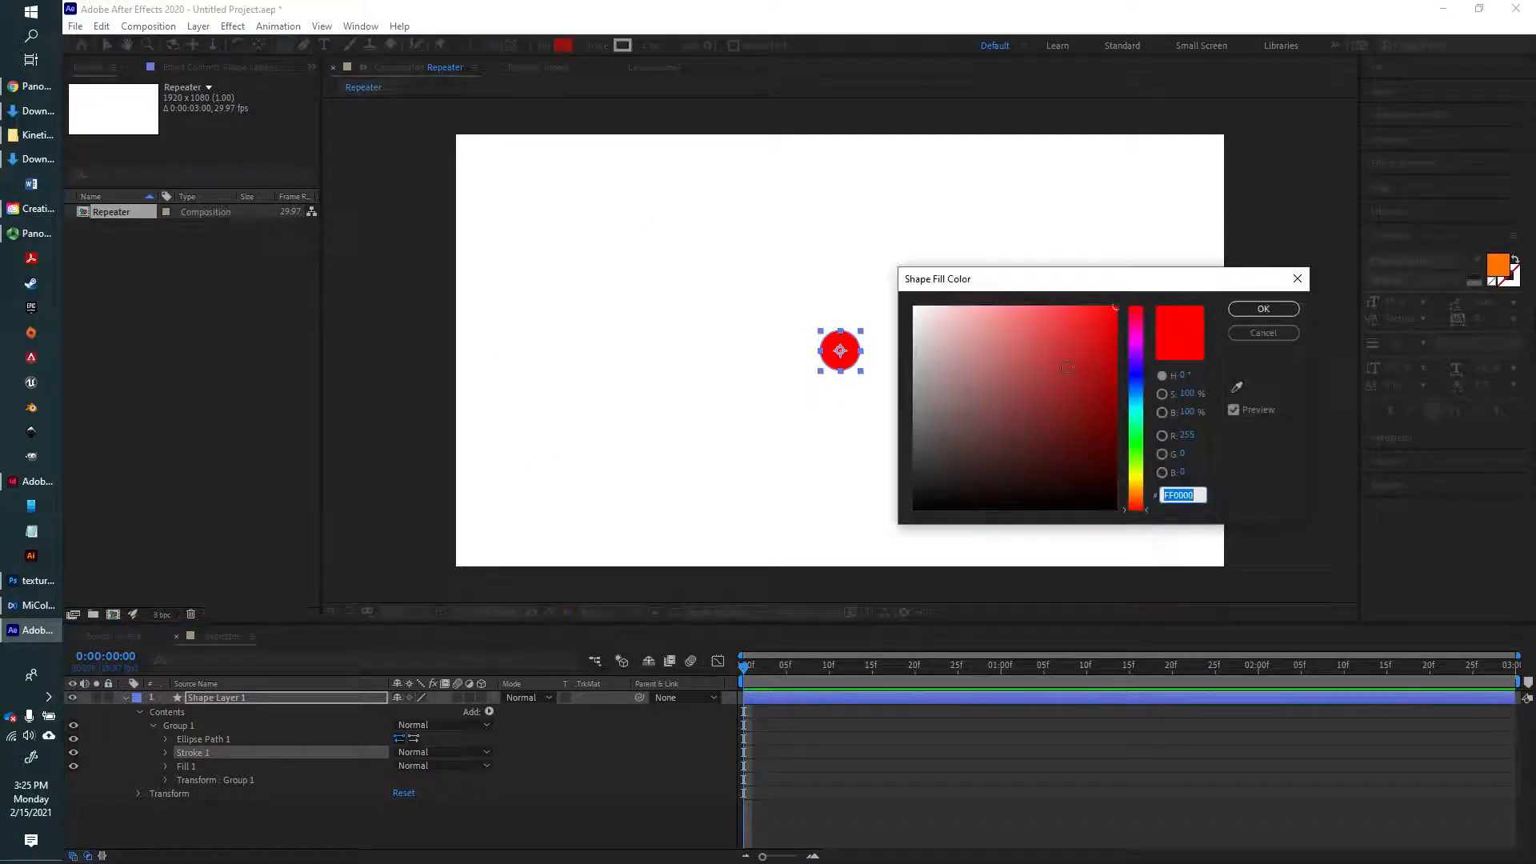
{"action": "left_click_drag", "start_coordinate": [1142, 511], "coordinate": [1087, 324]}
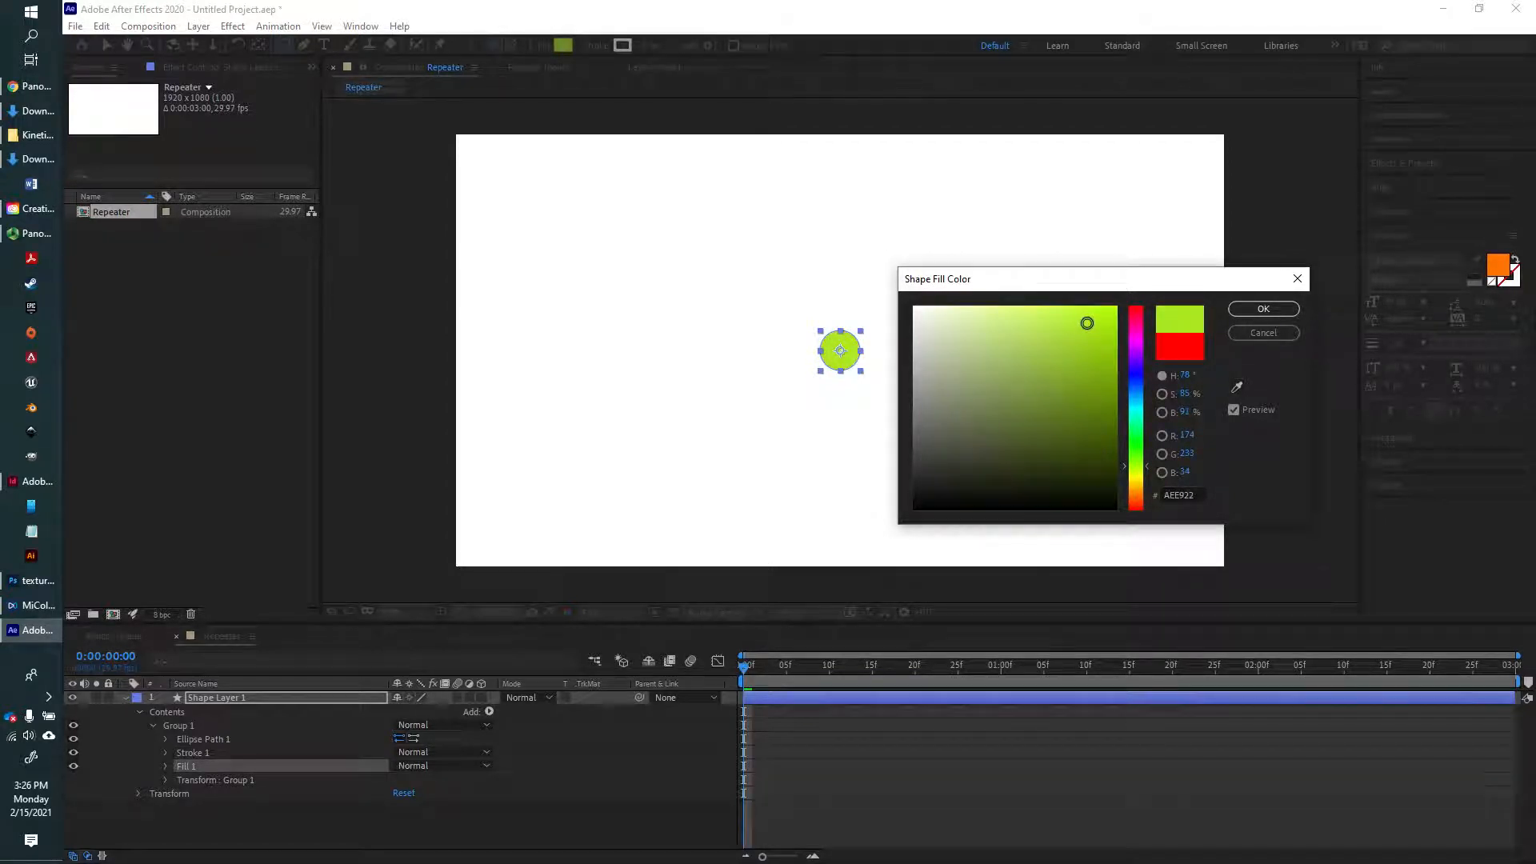
{"action": "left_click", "coordinate": [1262, 311]}
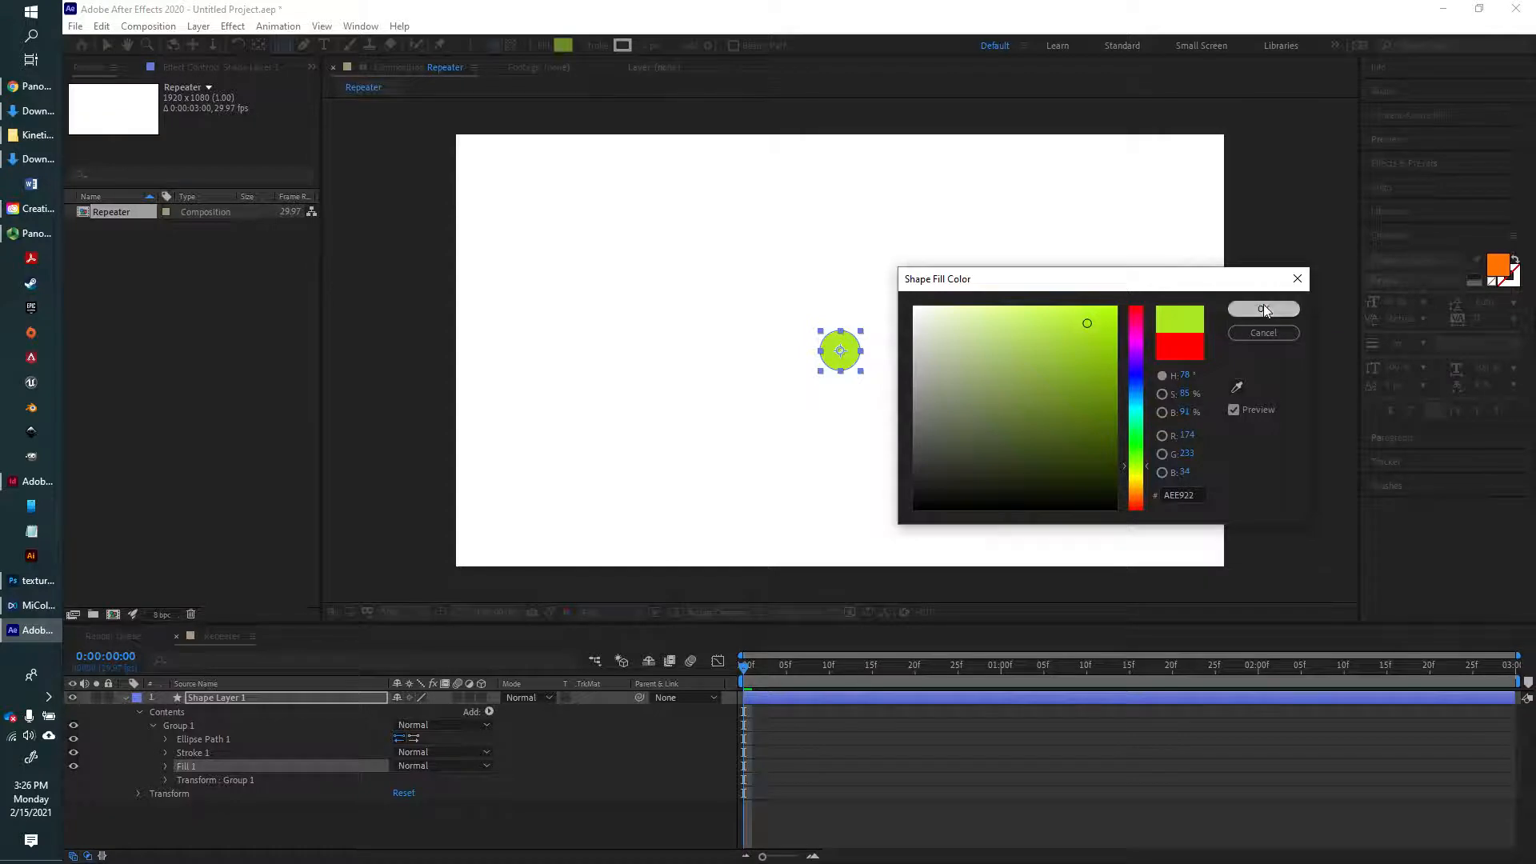
Change the ellipse's stroke colour to yellow and make the stroke 12 px wide
{"action": "left_click", "coordinate": [622, 46]}
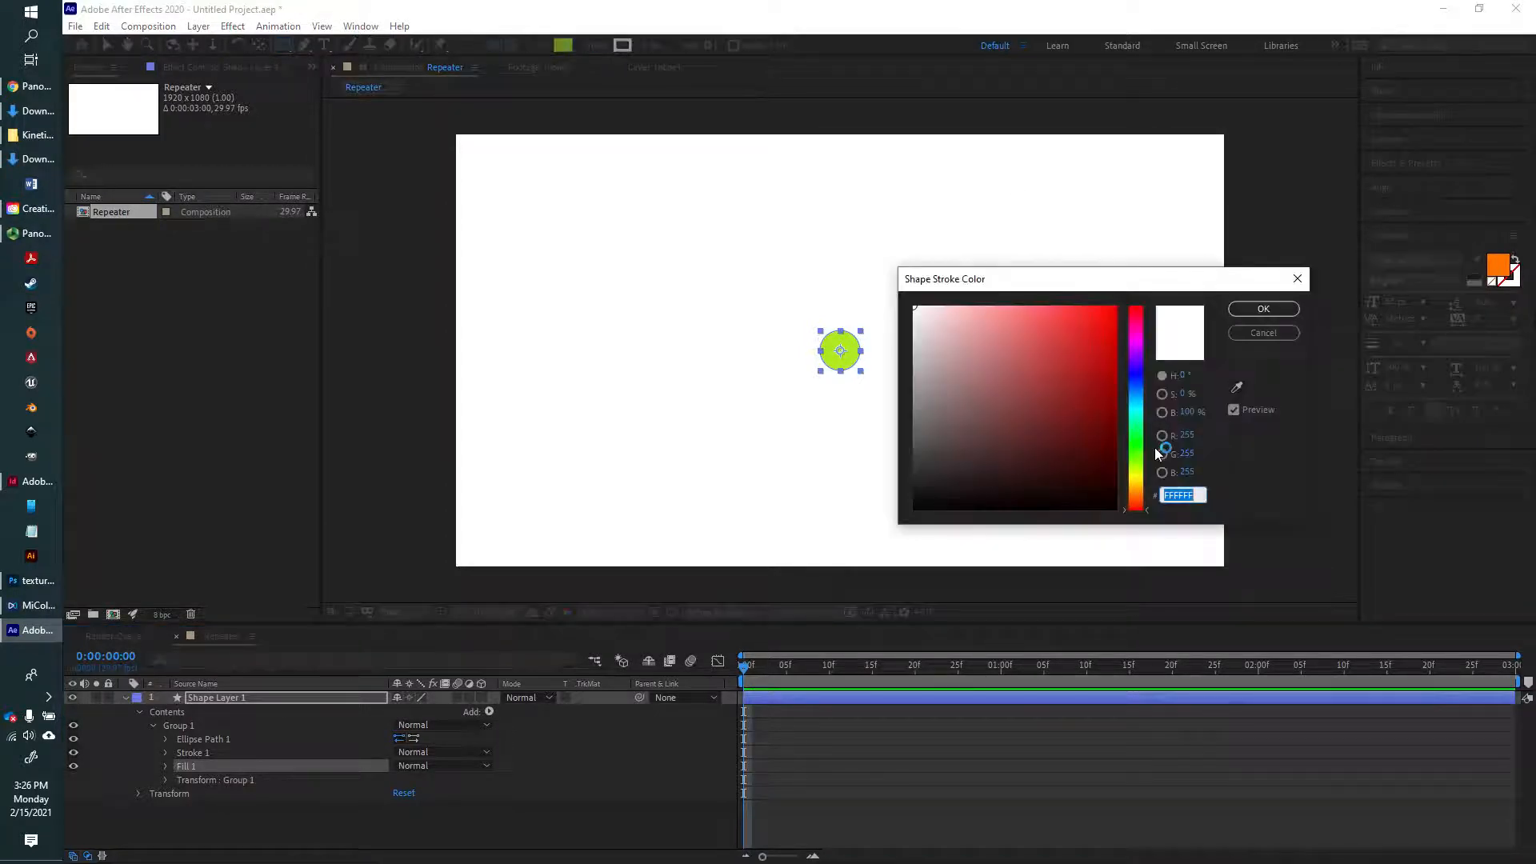
{"action": "left_click", "coordinate": [1145, 478]}
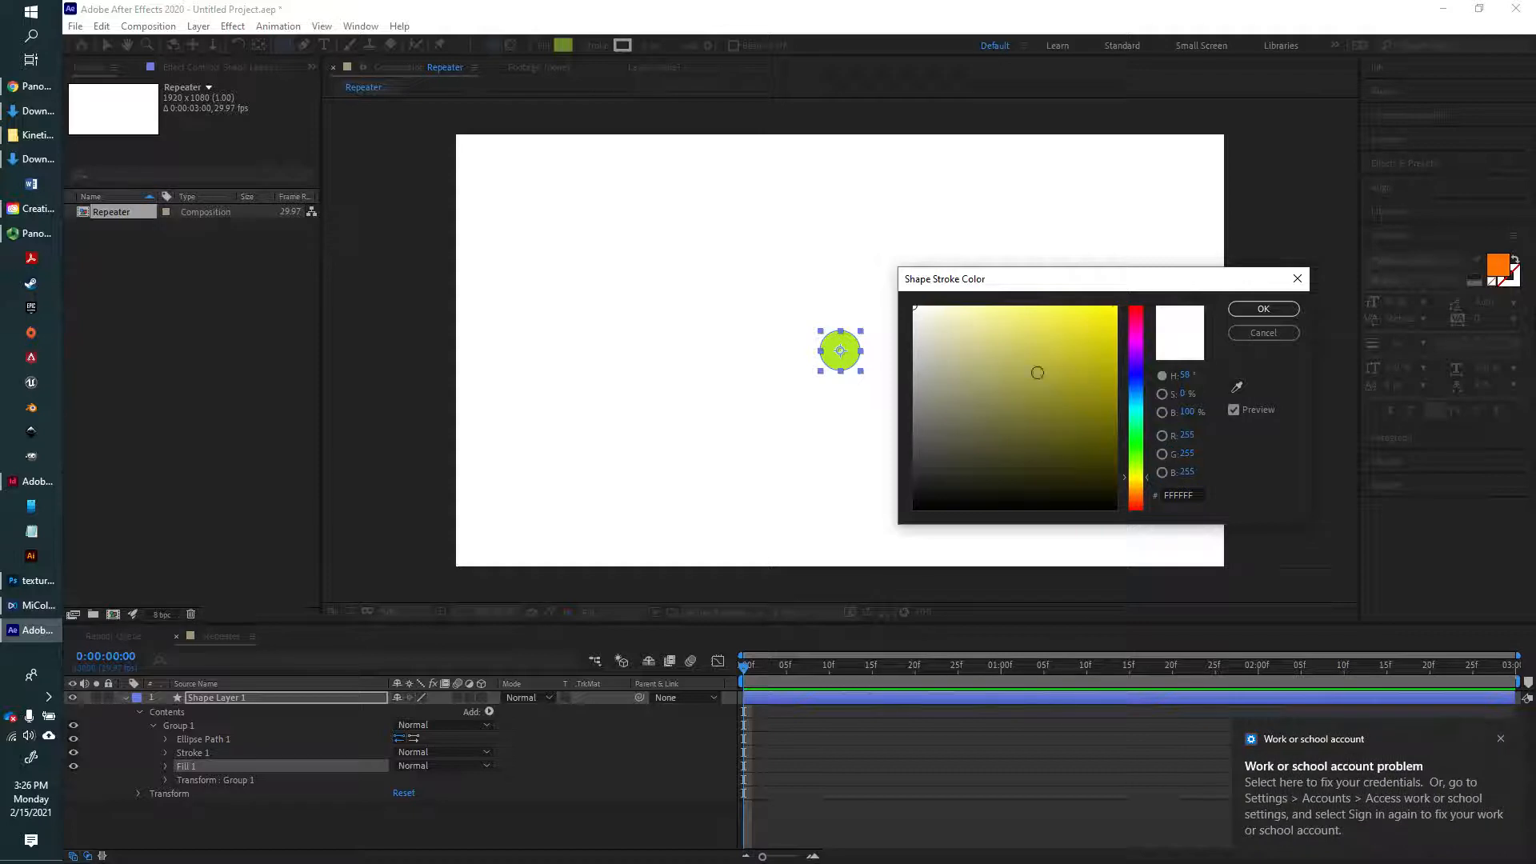
{"action": "left_click", "coordinate": [1038, 372]}
{"action": "left_click", "coordinate": [1263, 309]}
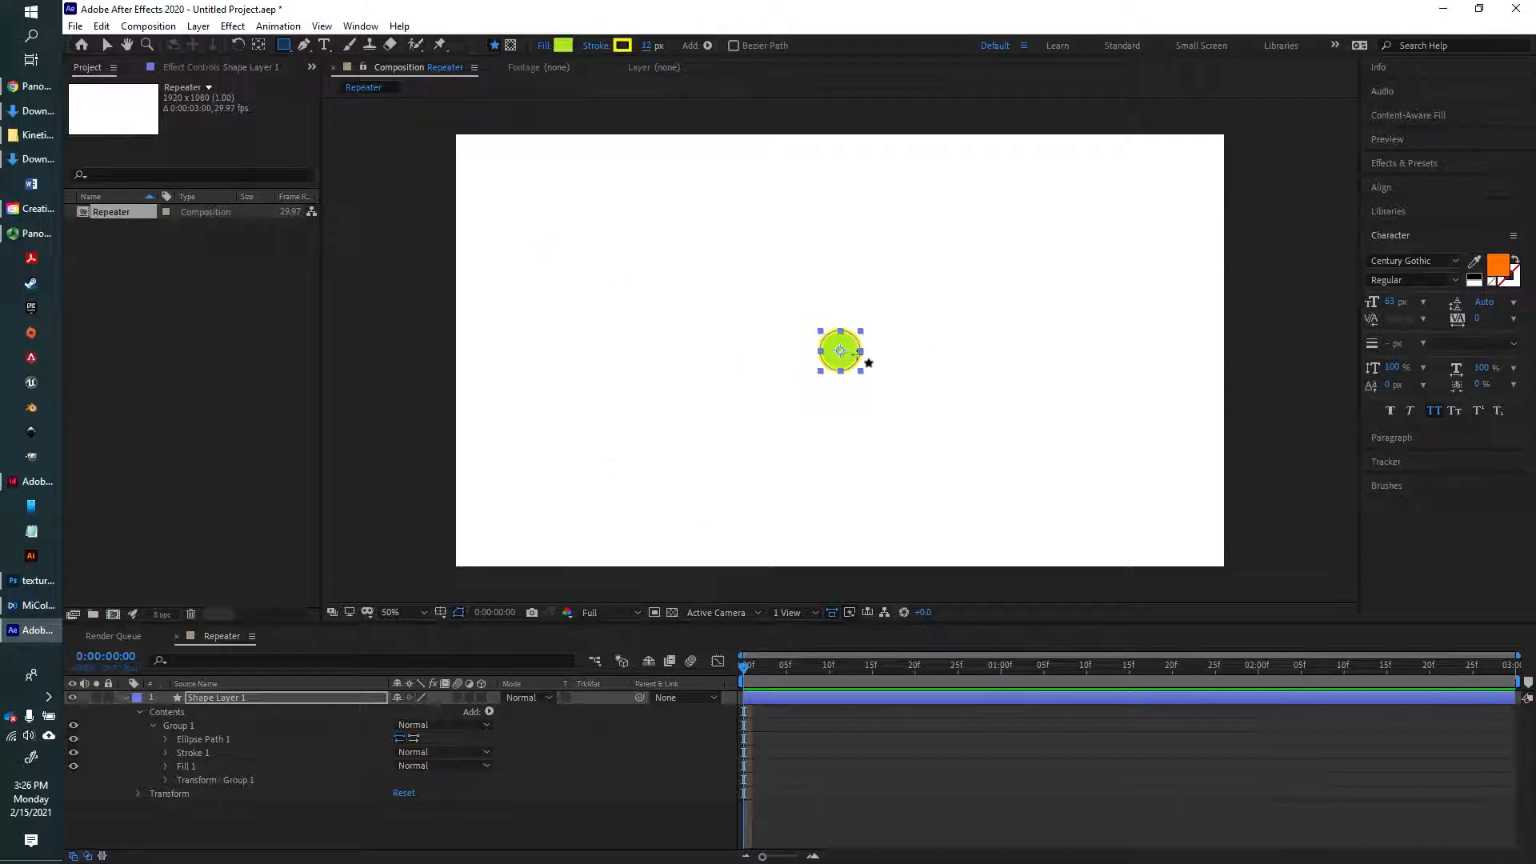
Enlarge the green ellipse evenly from its centre to roughly four times its size, keeping it circular
{"action": "left_click", "coordinate": [106, 45]}
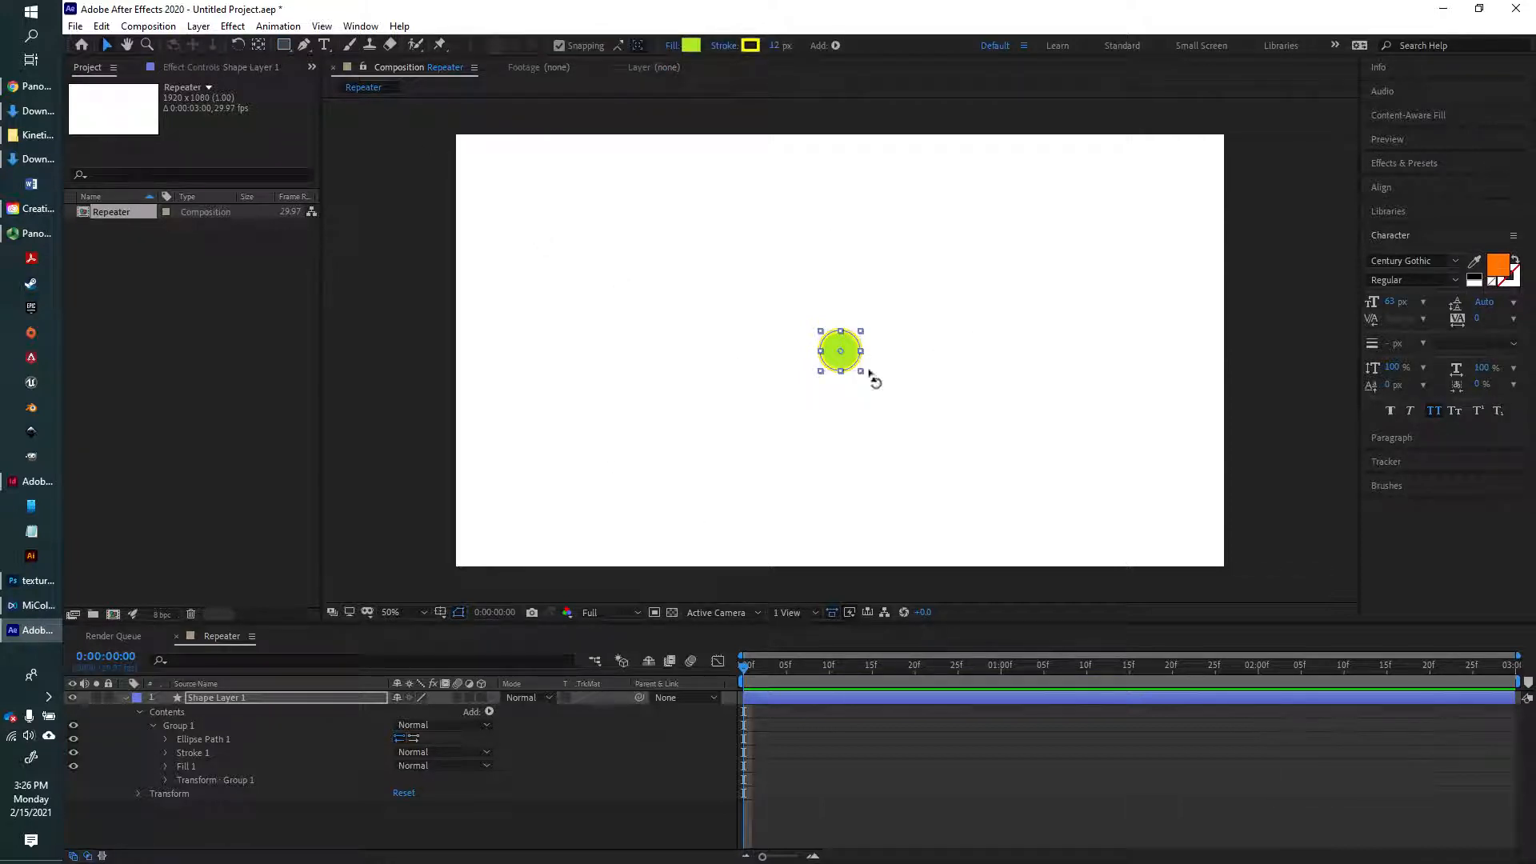
{"action": "left_click_drag", "start_coordinate": [869, 372], "coordinate": [905, 449]}
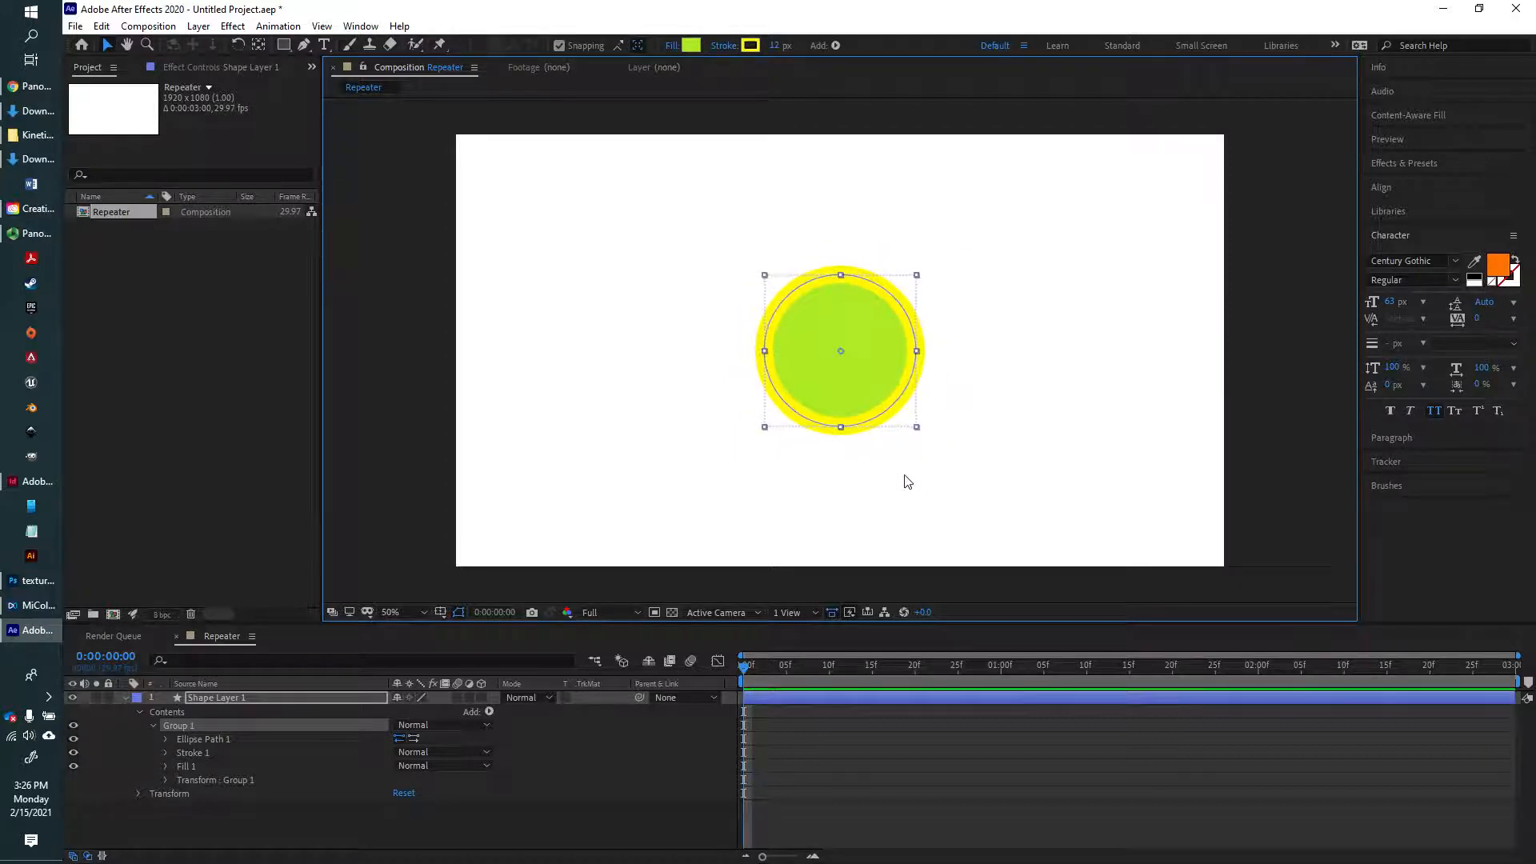
{"action": "left_click", "coordinate": [907, 481]}
Reduce the green circle's stroke width to 3 px
{"action": "left_click", "coordinate": [885, 415]}
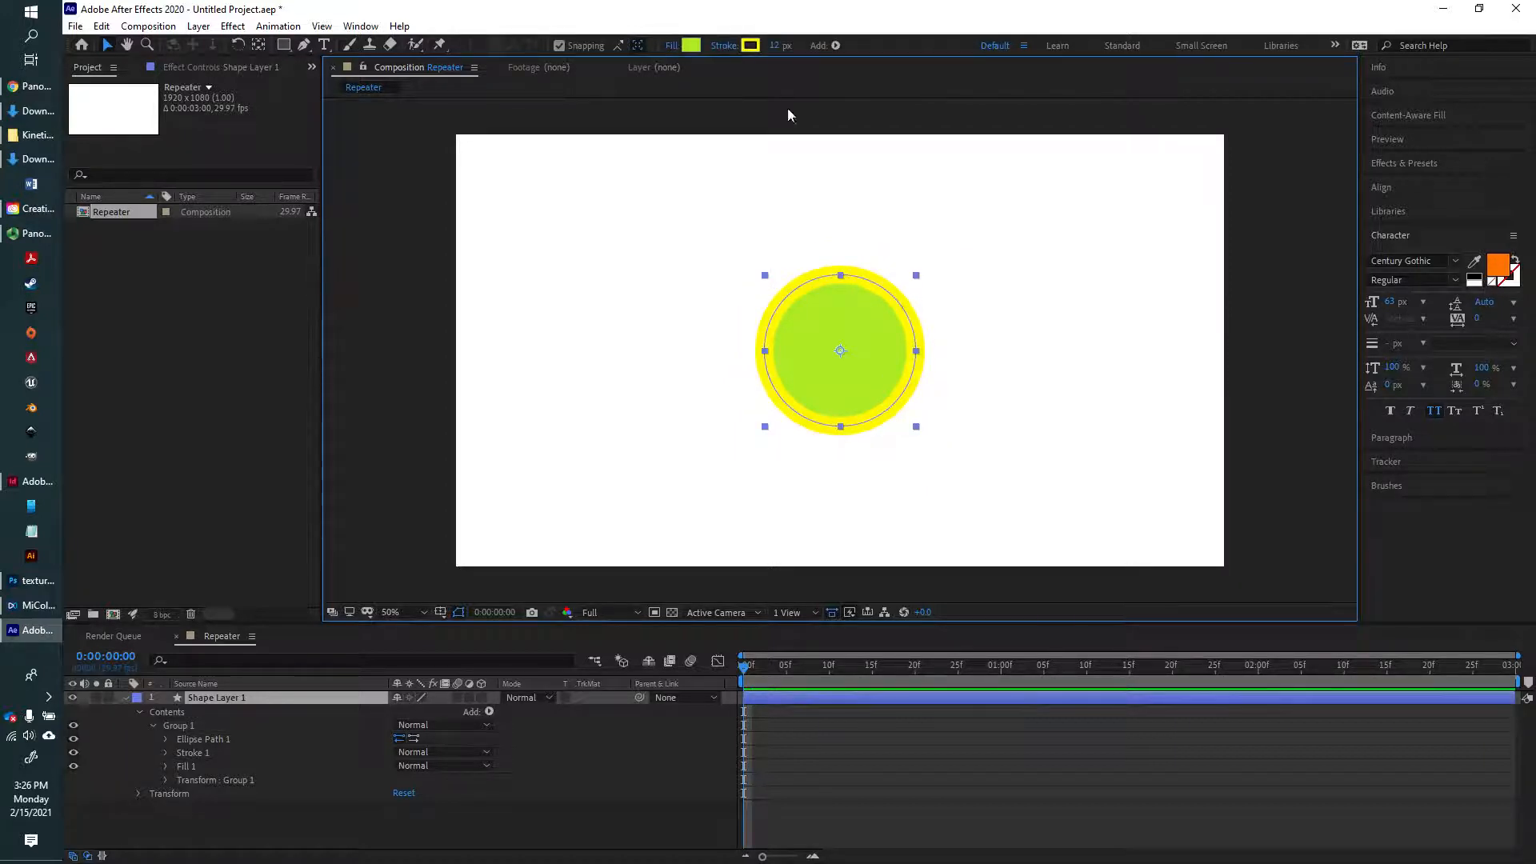
{"action": "left_click_drag", "start_coordinate": [774, 48], "coordinate": [781, 66]}
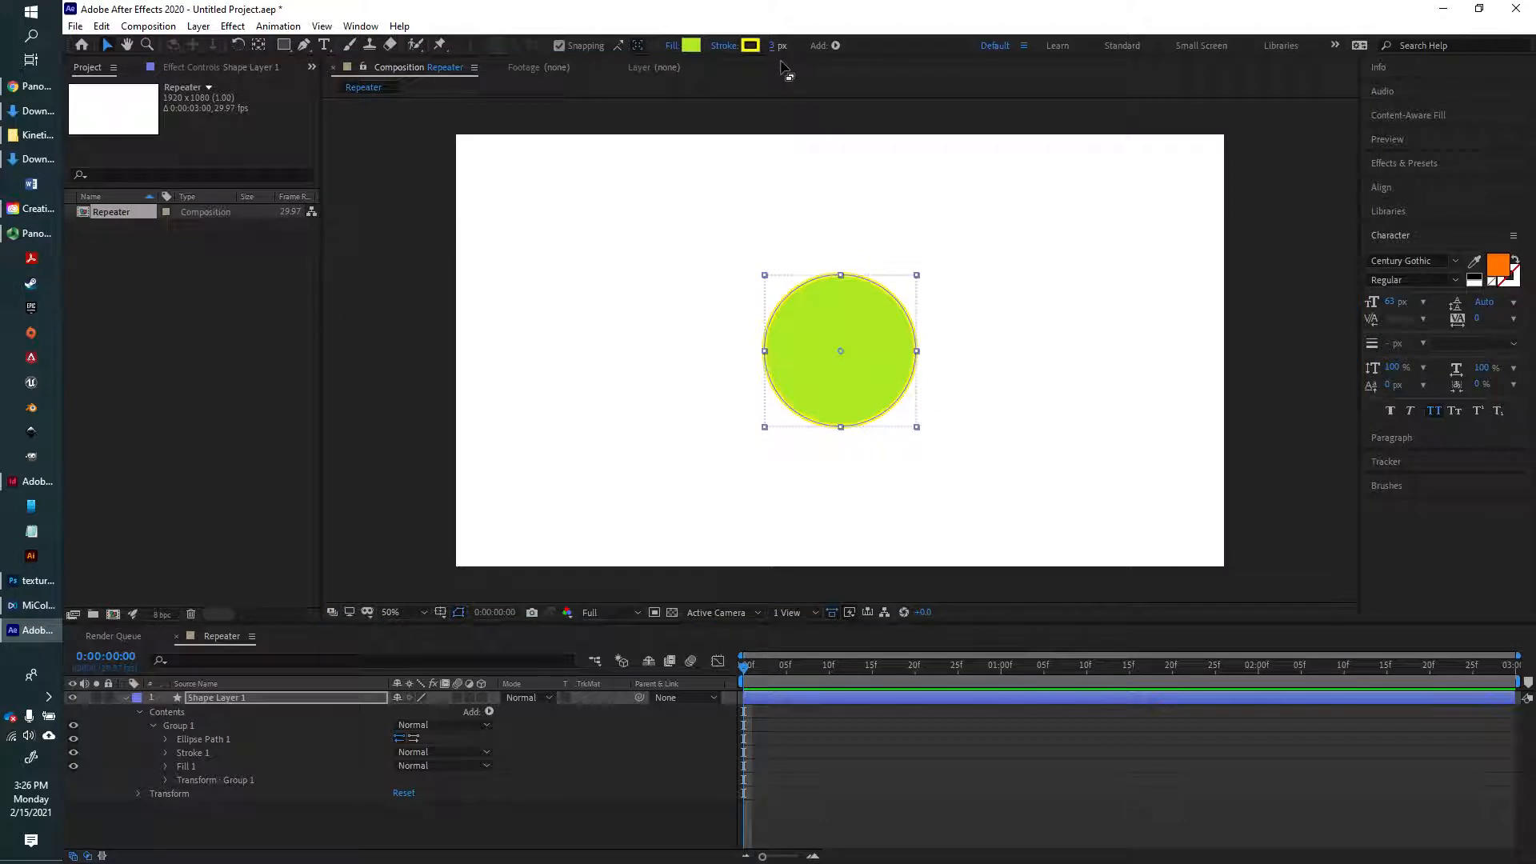
{"action": "left_click", "coordinate": [888, 199]}
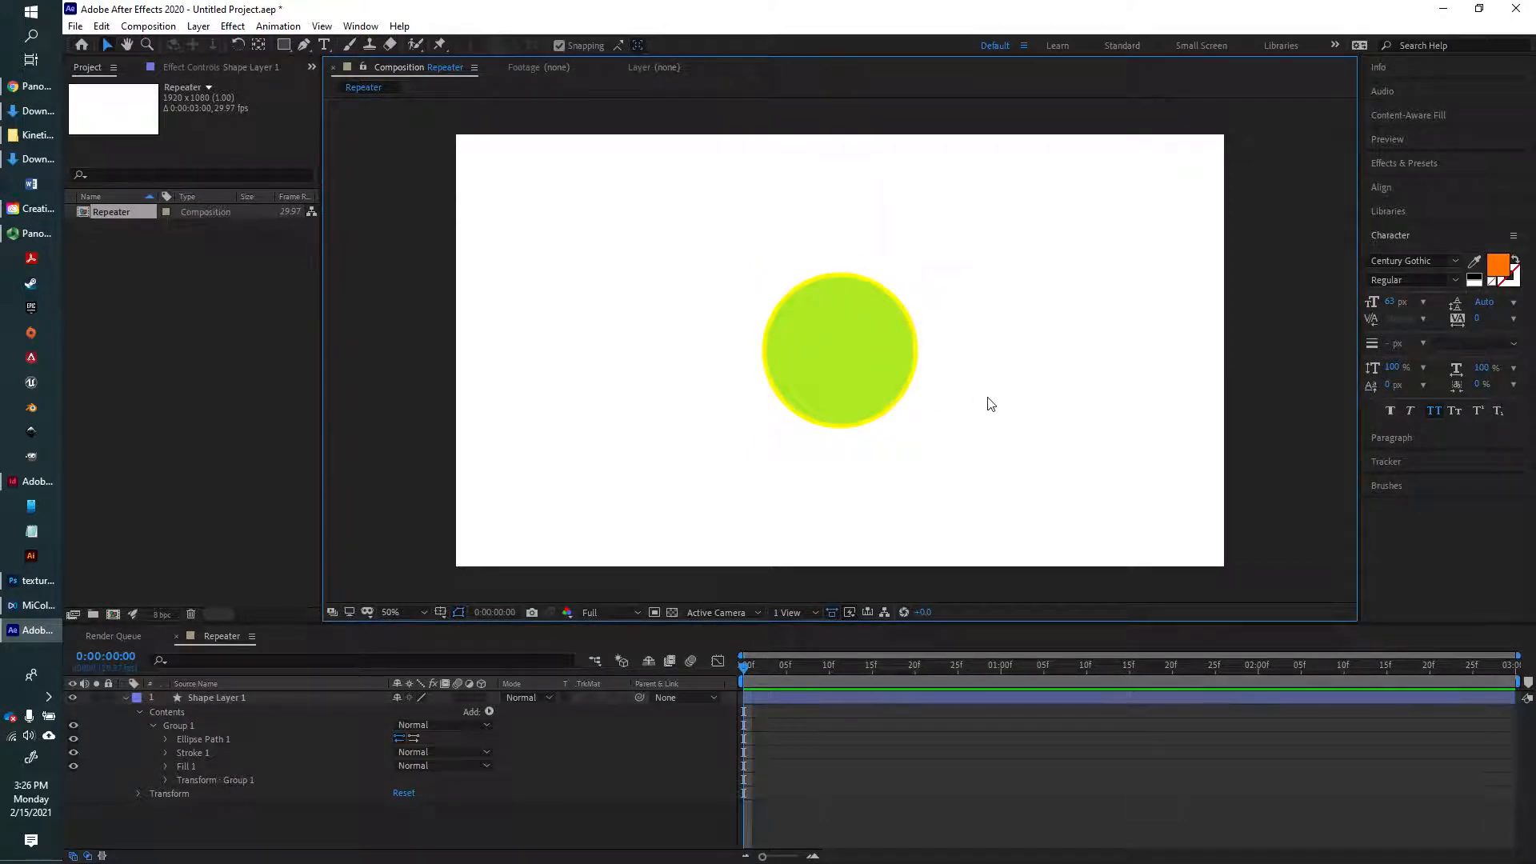
Add a second empty group to the shape layer's contents and place it above Group 1
{"action": "left_click", "coordinate": [843, 367]}
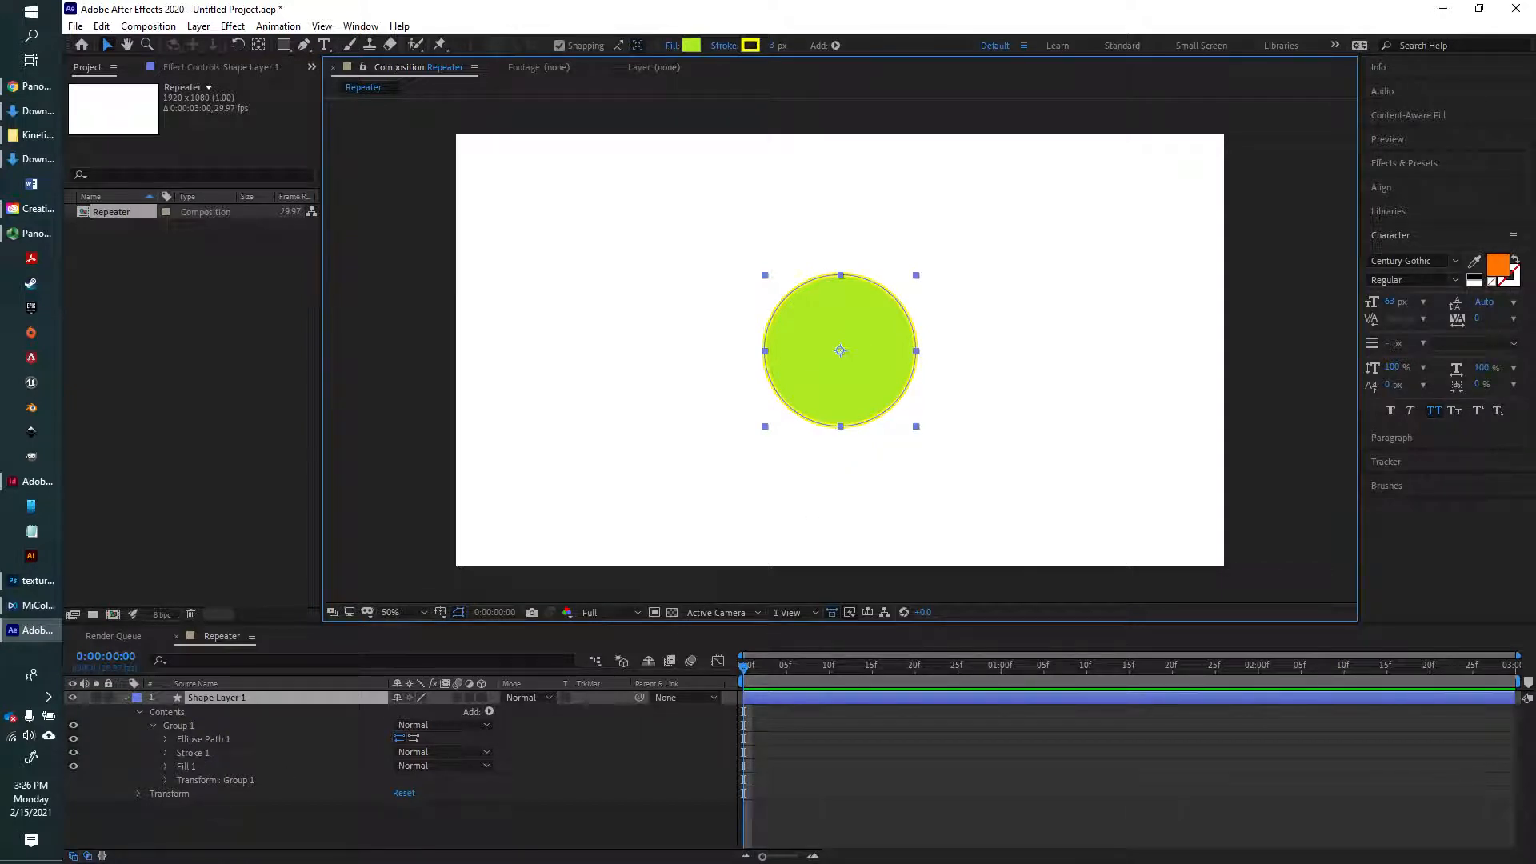
{"action": "left_click", "coordinate": [154, 725]}
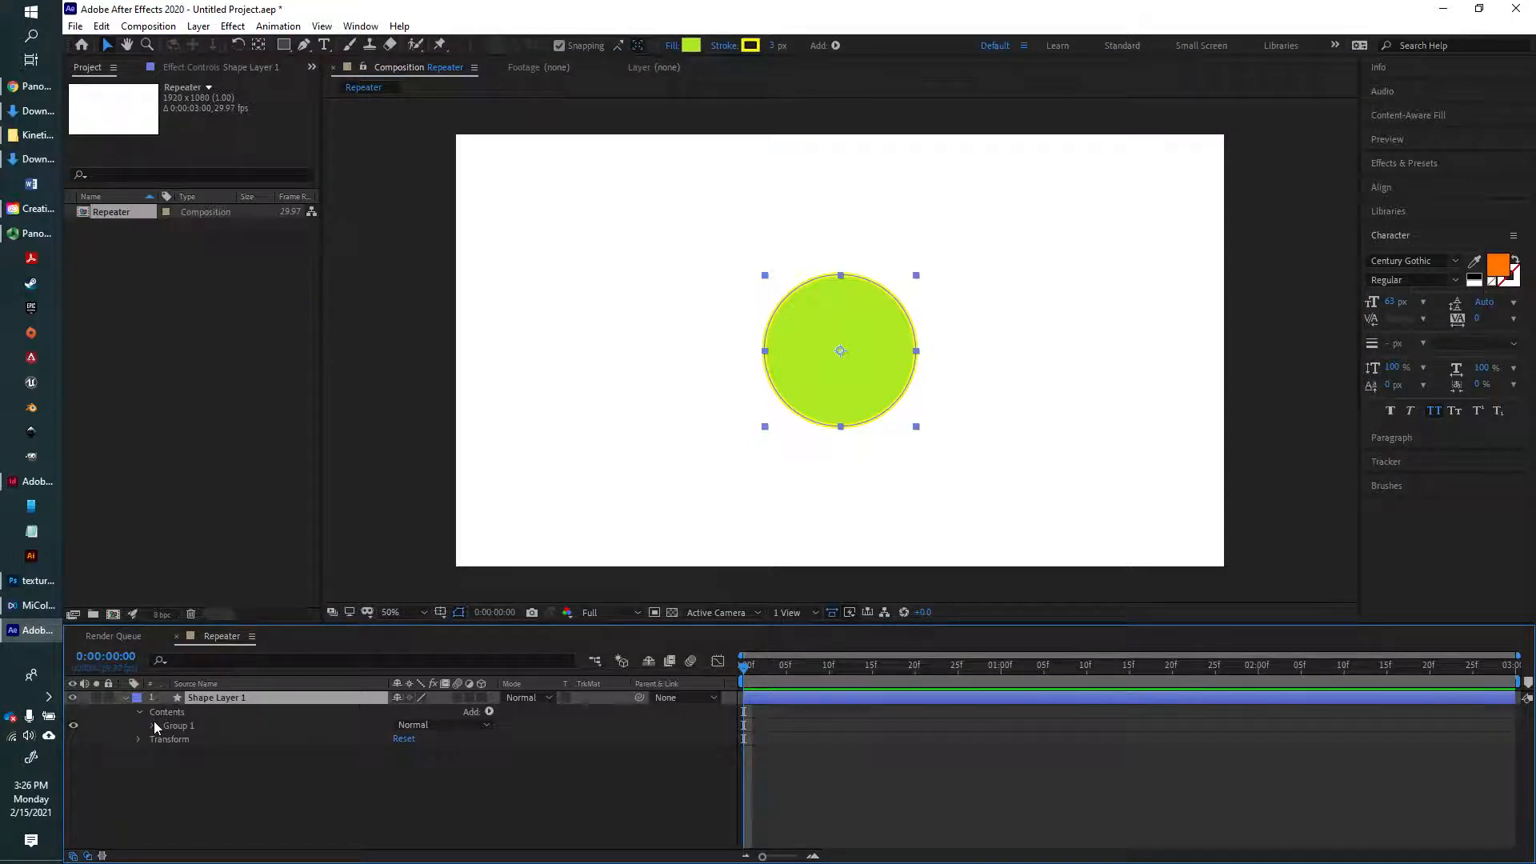
{"action": "left_click", "coordinate": [490, 712]}
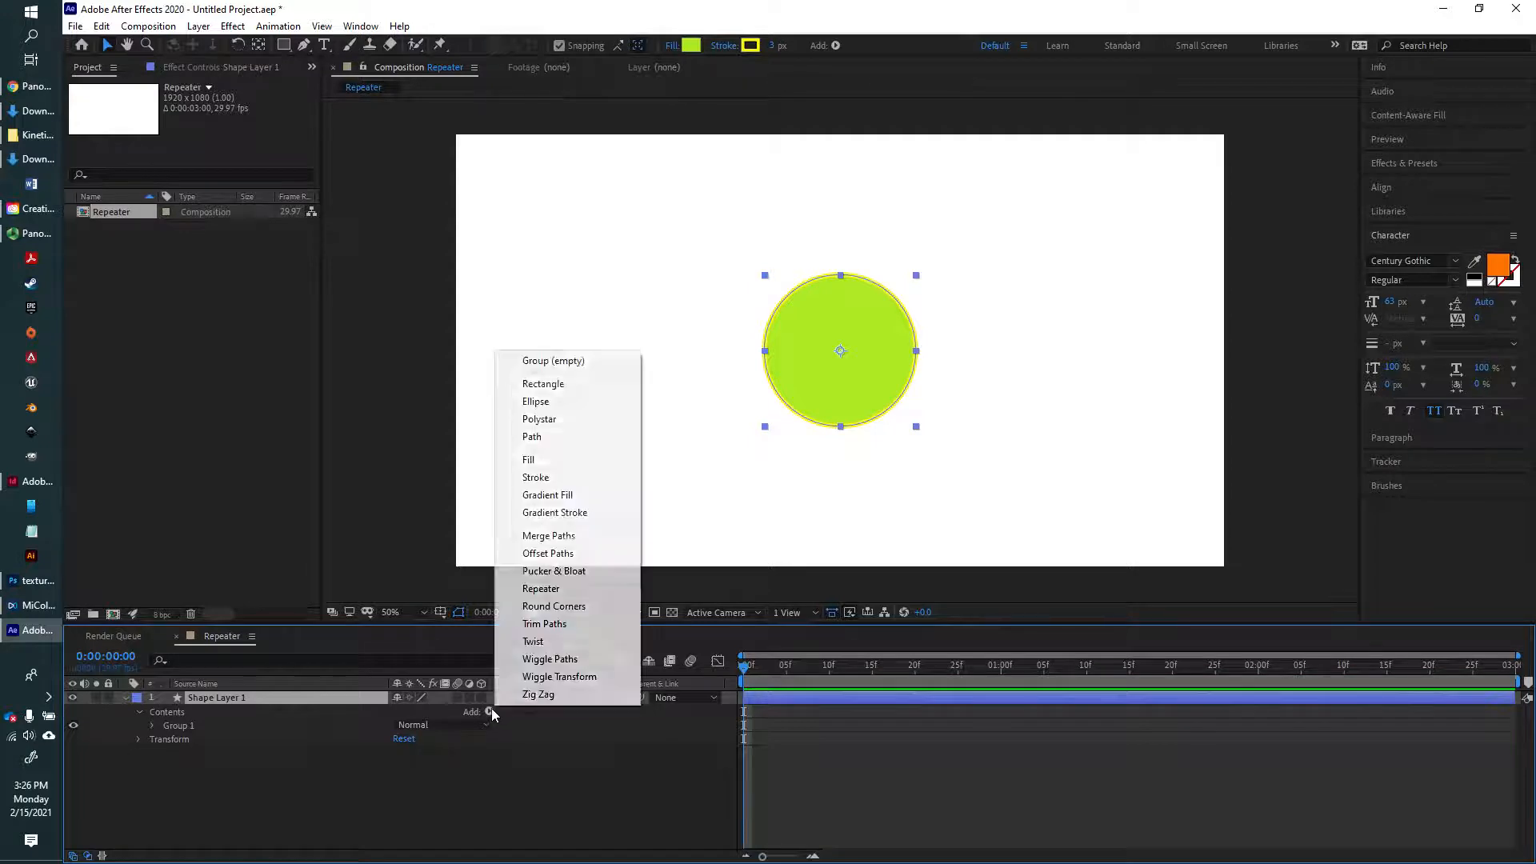
{"action": "left_click", "coordinate": [623, 360]}
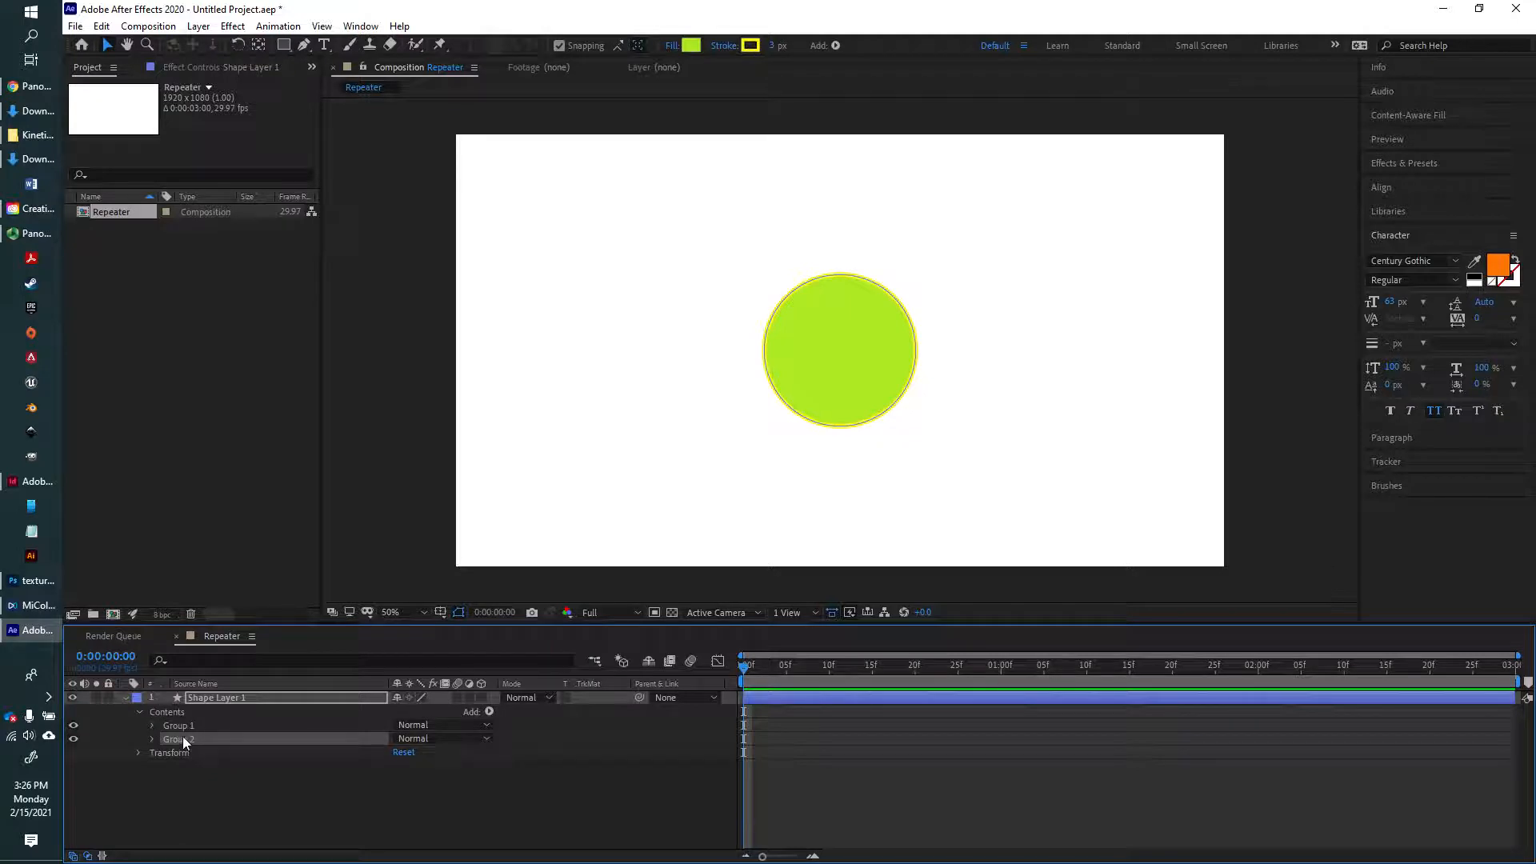
{"action": "left_click_drag", "start_coordinate": [183, 736], "coordinate": [184, 720]}
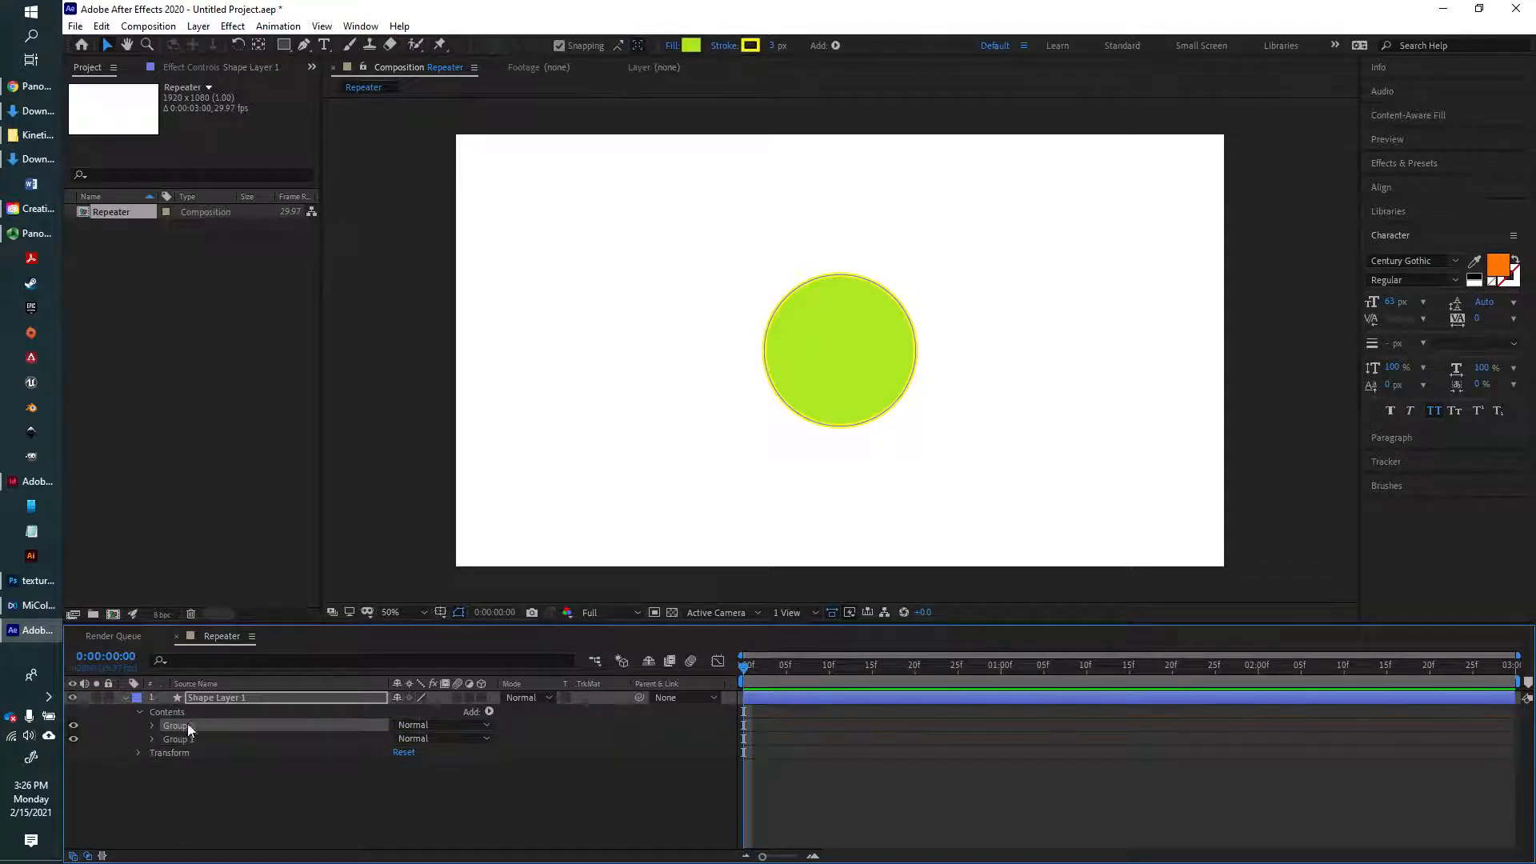
Add an ellipse path and a fill to Group 2
{"action": "left_click", "coordinate": [489, 711]}
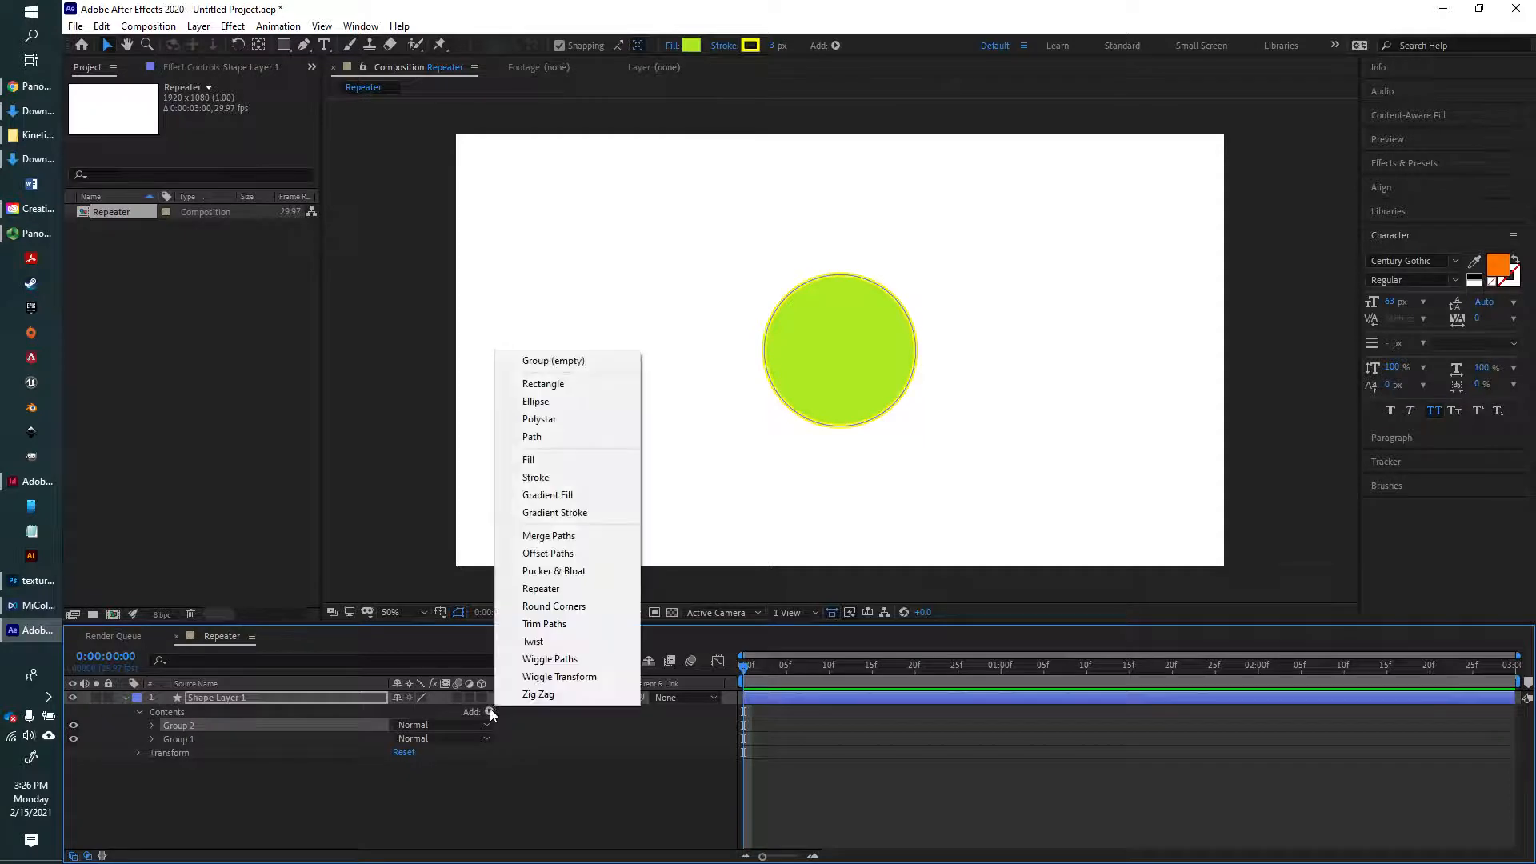
{"action": "left_click", "coordinate": [550, 401]}
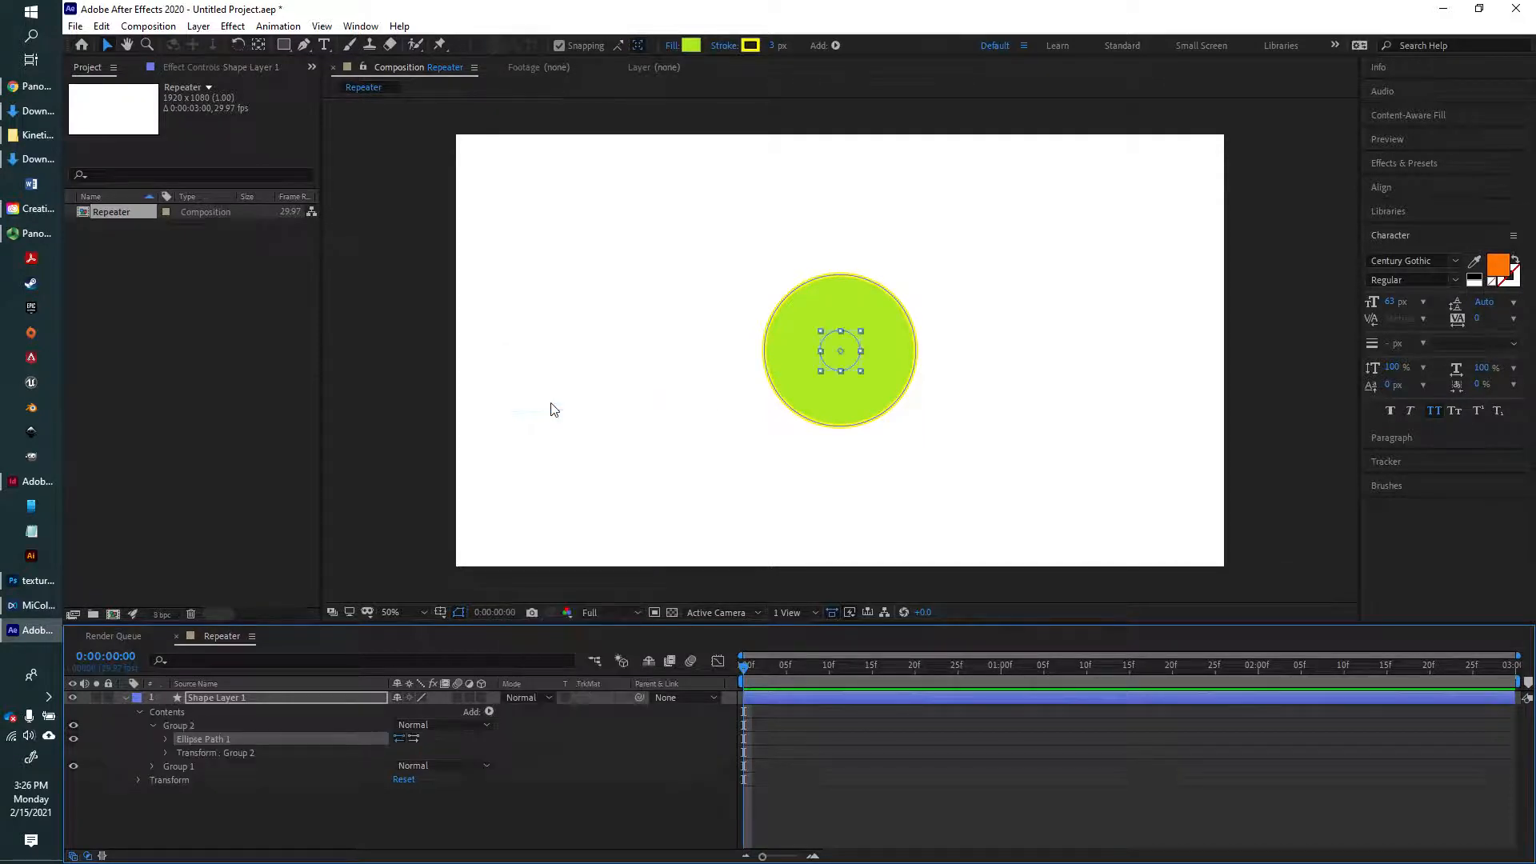
{"action": "left_click", "coordinate": [489, 712]}
{"action": "left_click", "coordinate": [549, 456]}
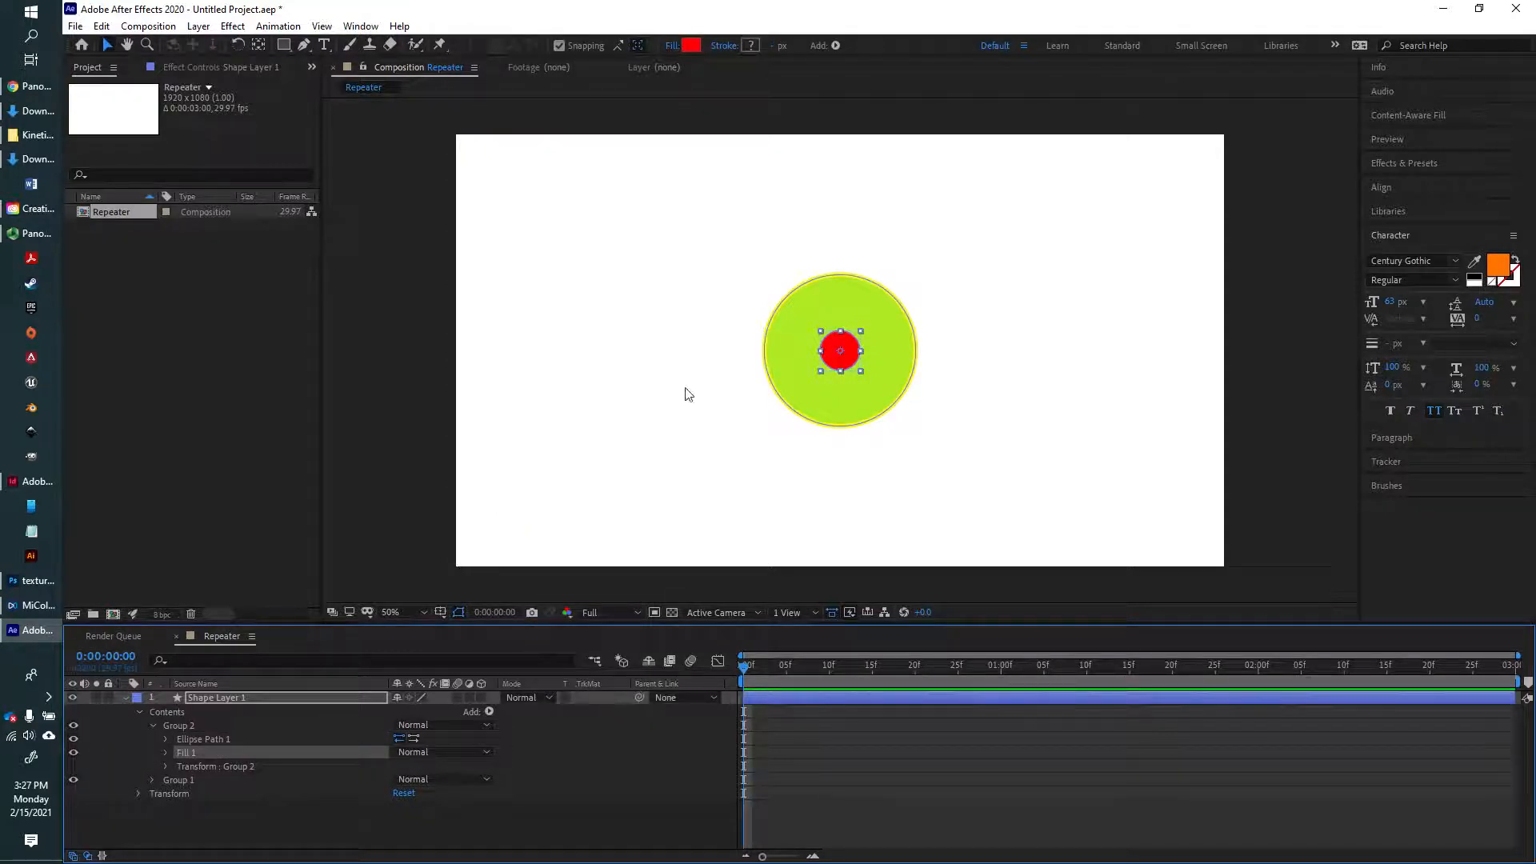
Change the small ellipse's fill colour to yellow (EAFF00)
{"action": "left_click", "coordinate": [690, 46]}
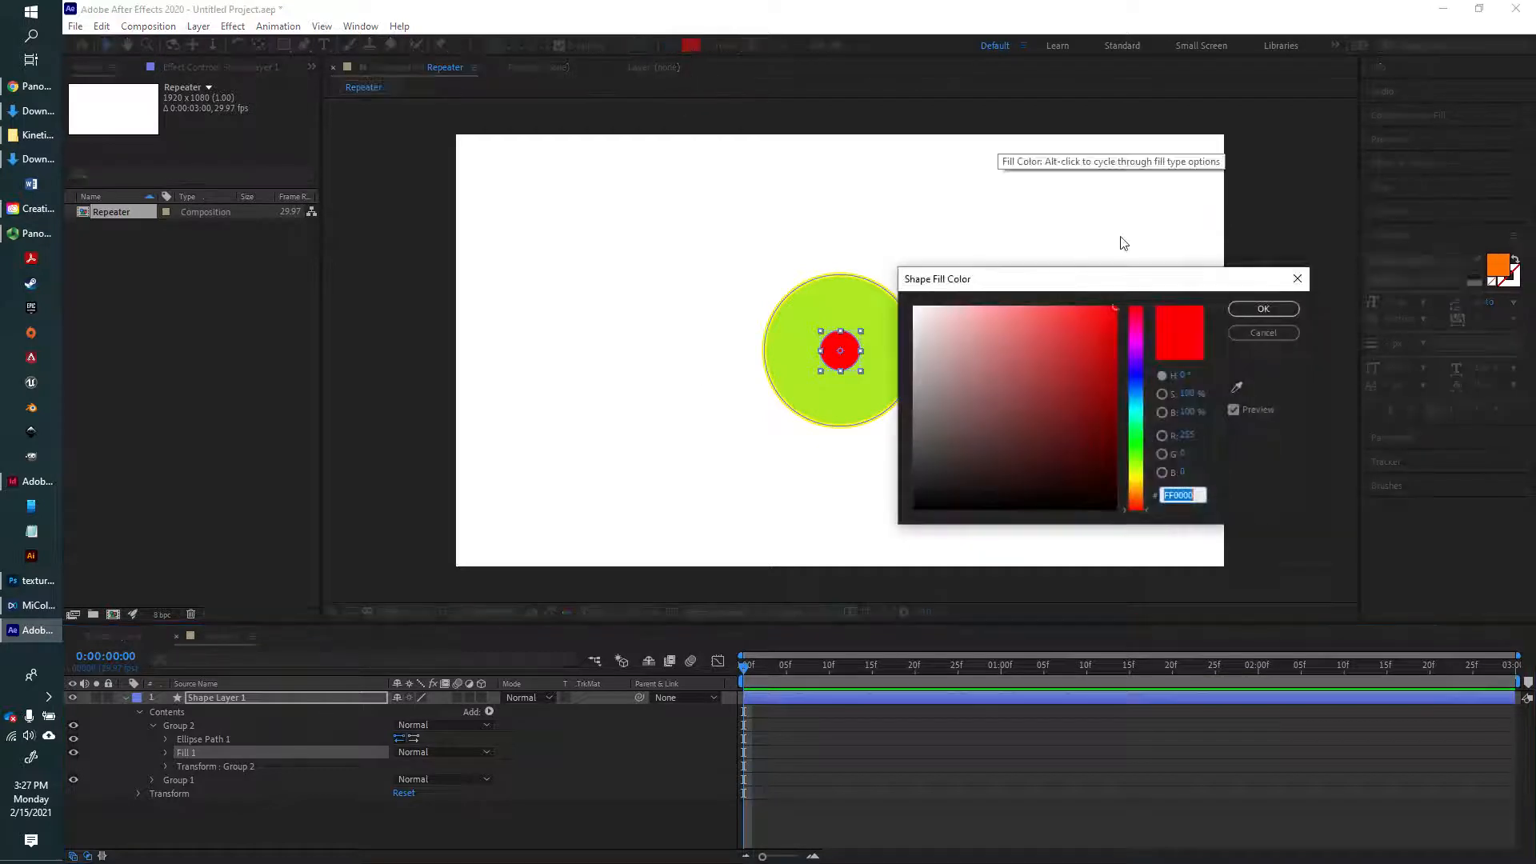
{"action": "left_click", "coordinate": [1128, 473]}
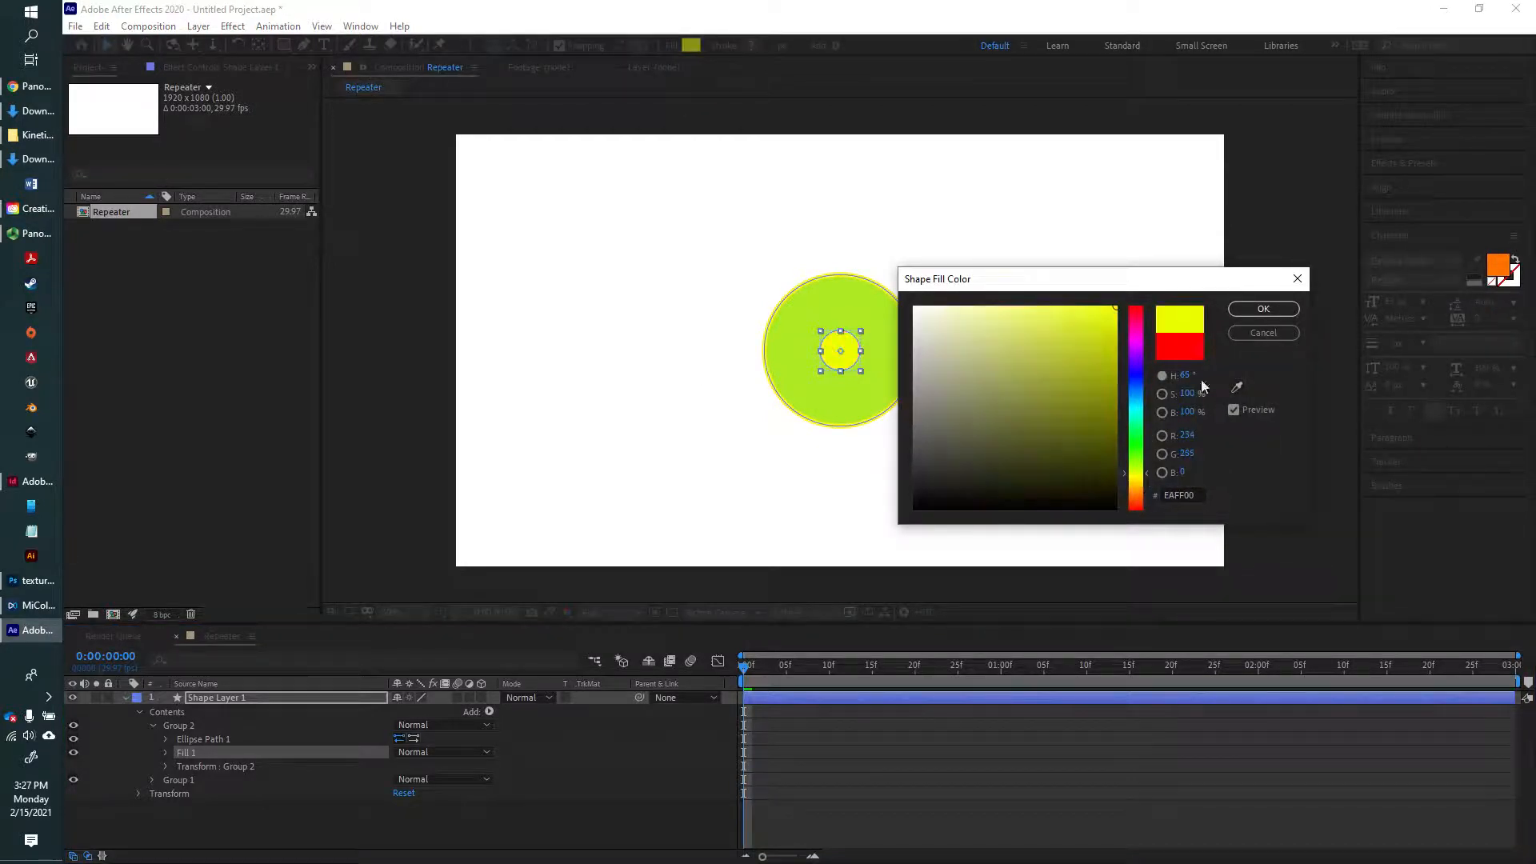
{"action": "left_click", "coordinate": [1256, 311]}
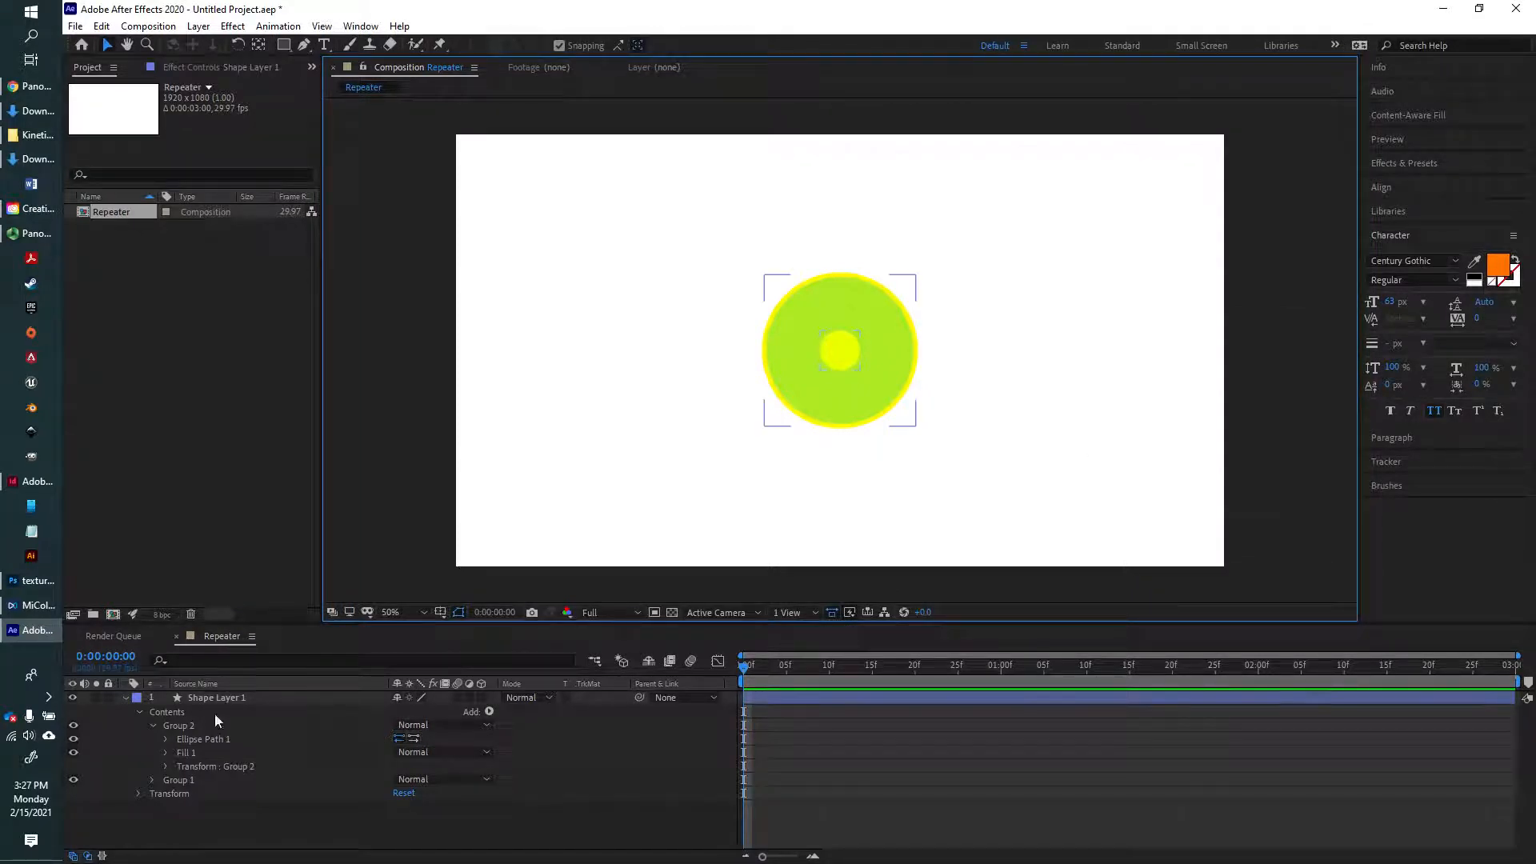
Collapse Group 2 and add a Repeater to the shape layer's overall contents
{"action": "left_click", "coordinate": [153, 725]}
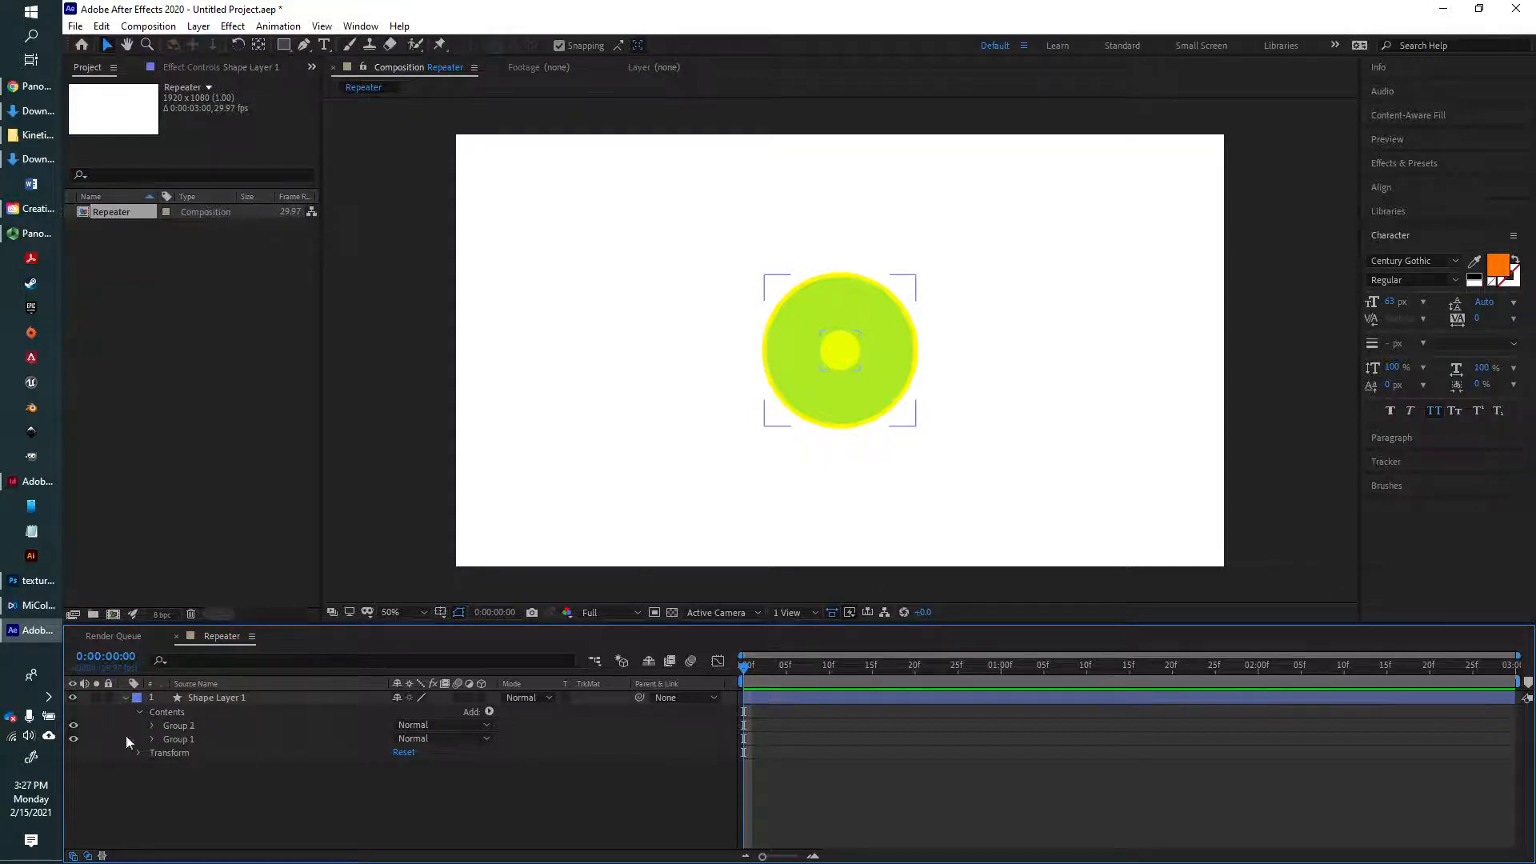
{"action": "left_click", "coordinate": [184, 713]}
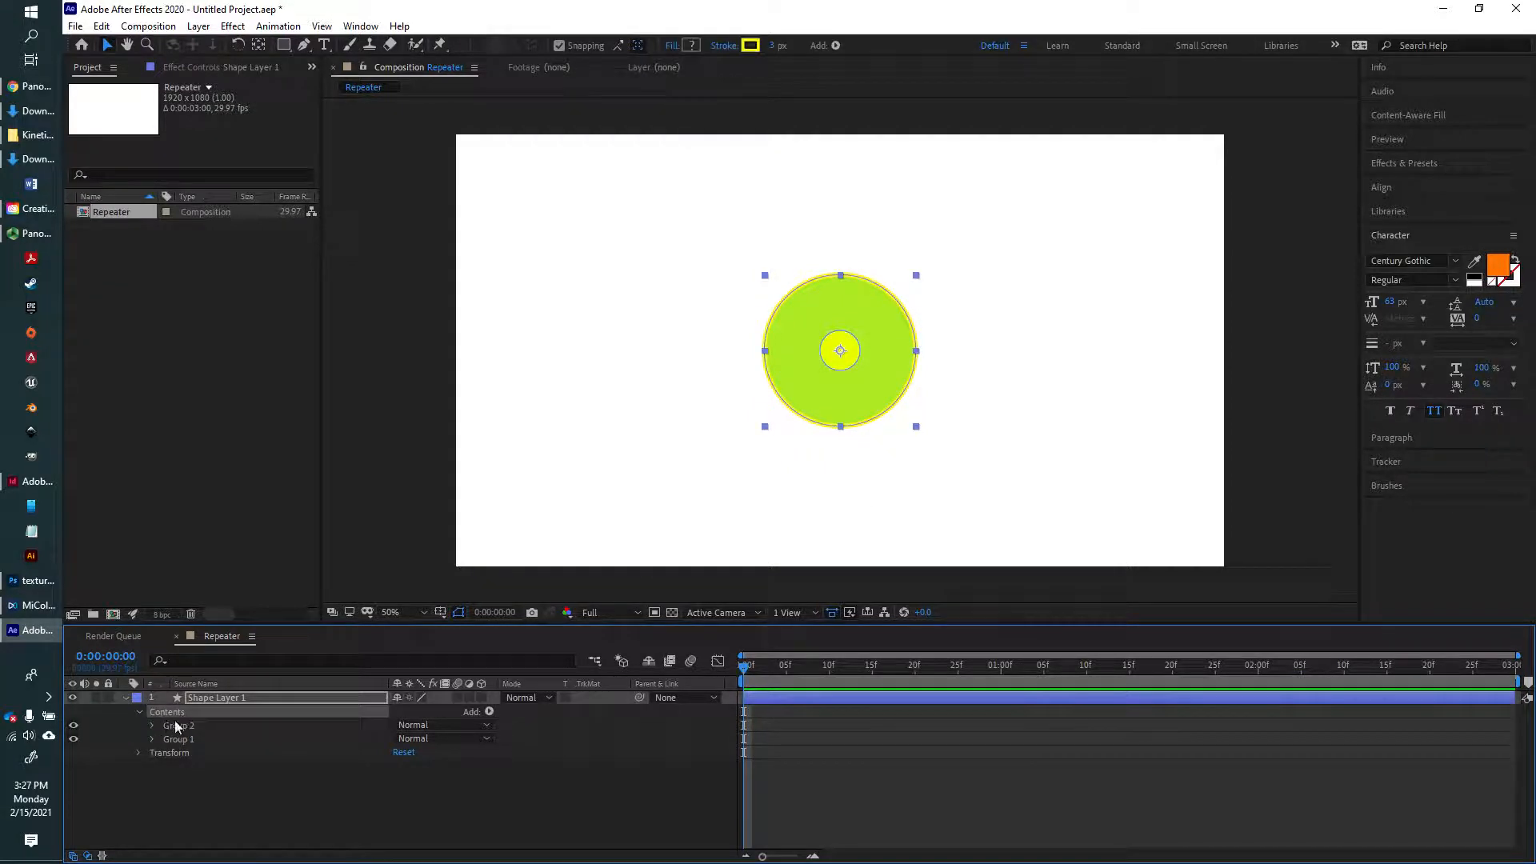
{"action": "left_click", "coordinate": [489, 713]}
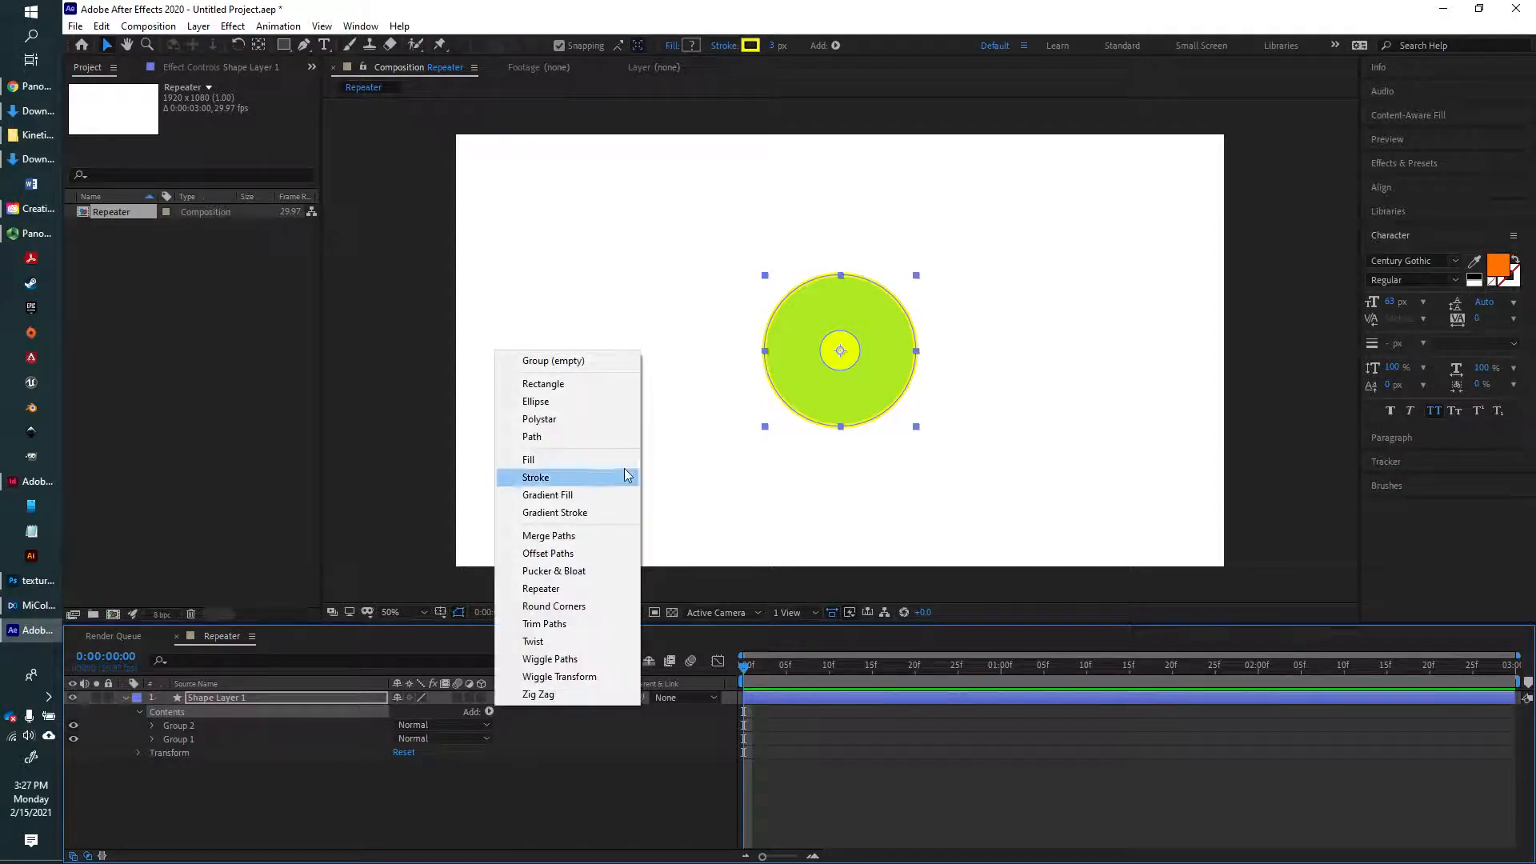
{"action": "left_click", "coordinate": [583, 589]}
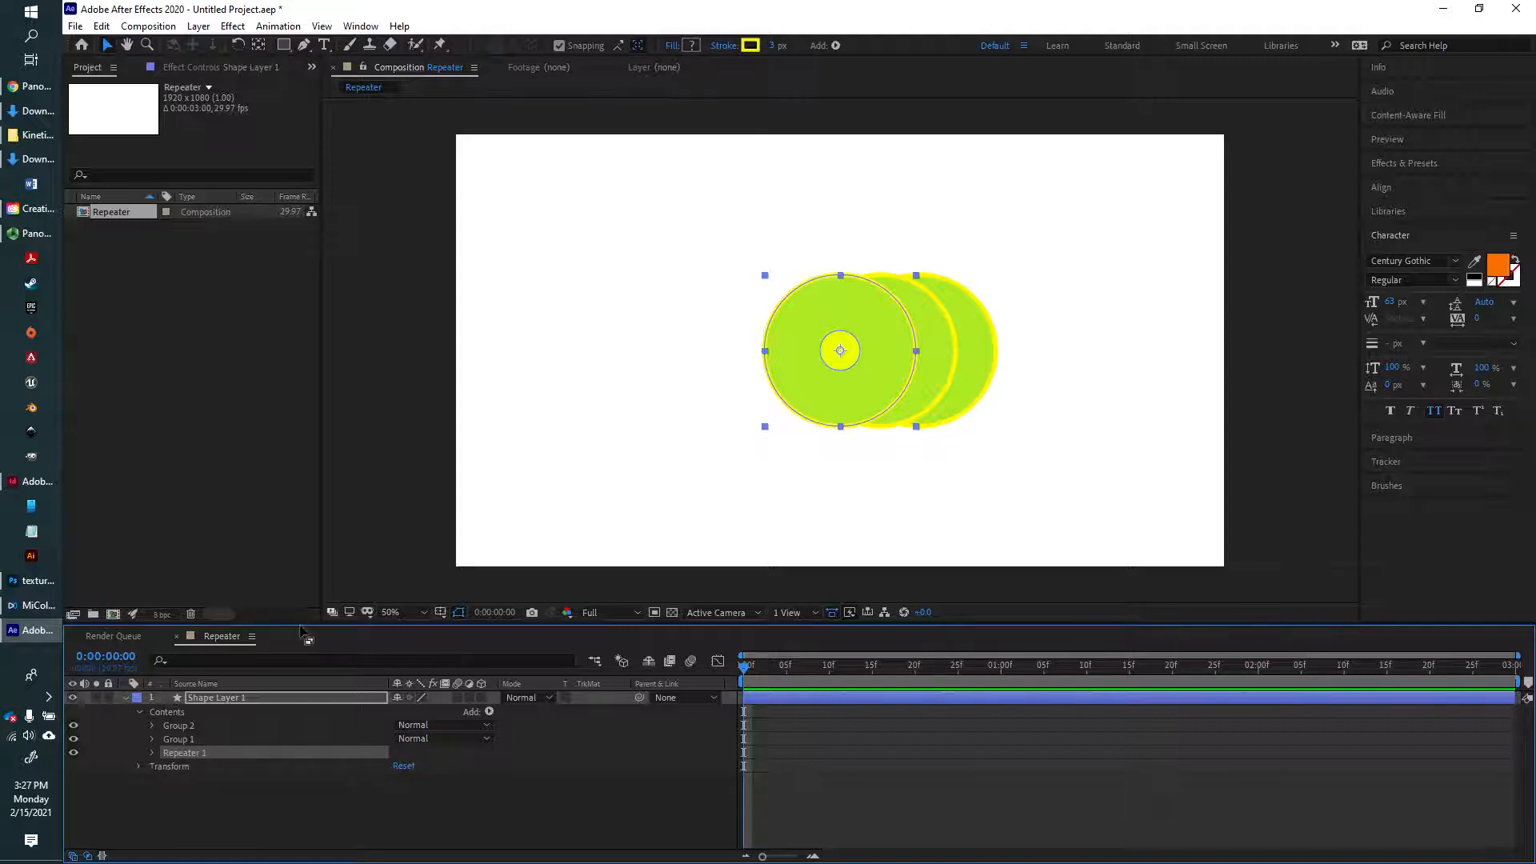
Move the Repeater between Group 2 and Group 1 and expand its settings
{"action": "left_click_drag", "start_coordinate": [183, 760], "coordinate": [186, 740]}
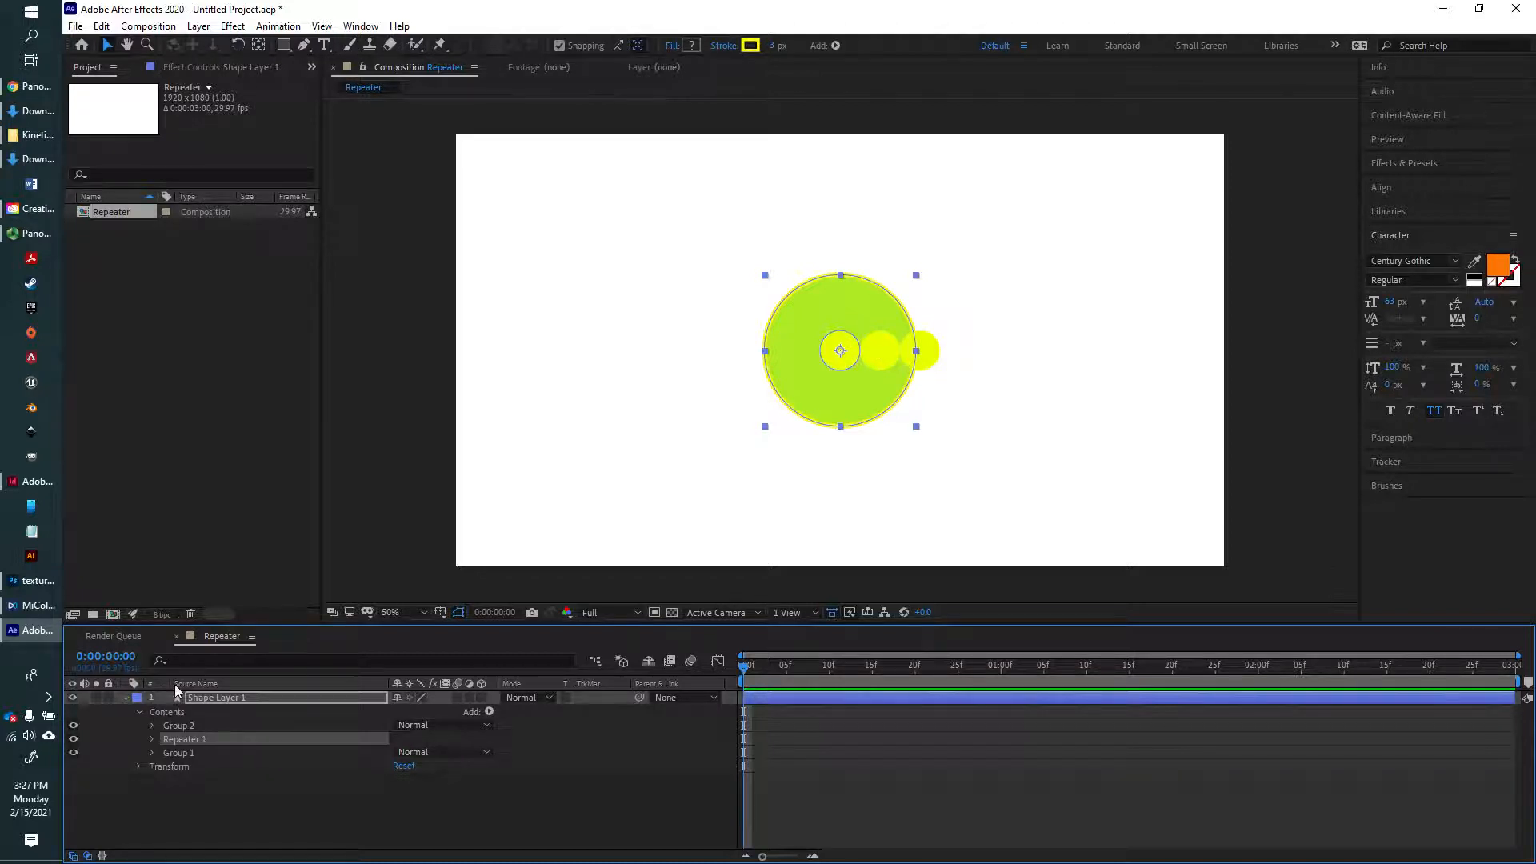
{"action": "left_click", "coordinate": [152, 739]}
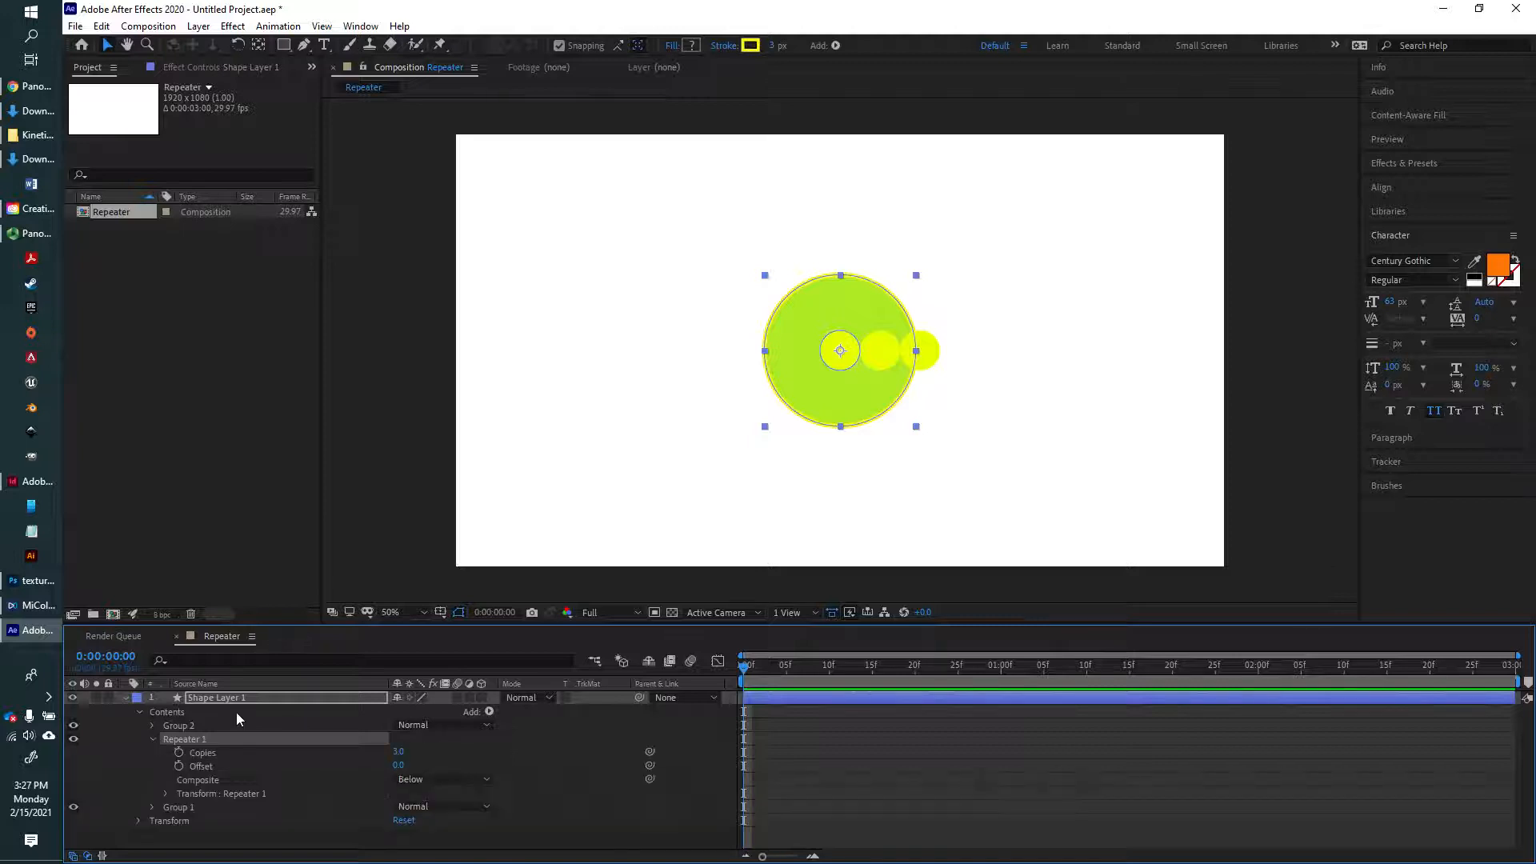
Expand the Repeater's transform settings and set its number of copies to 12
{"action": "left_click", "coordinate": [165, 794]}
{"action": "scroll", "coordinate": [543, 785], "scroll_direction": "down", "scroll_amount": 1}
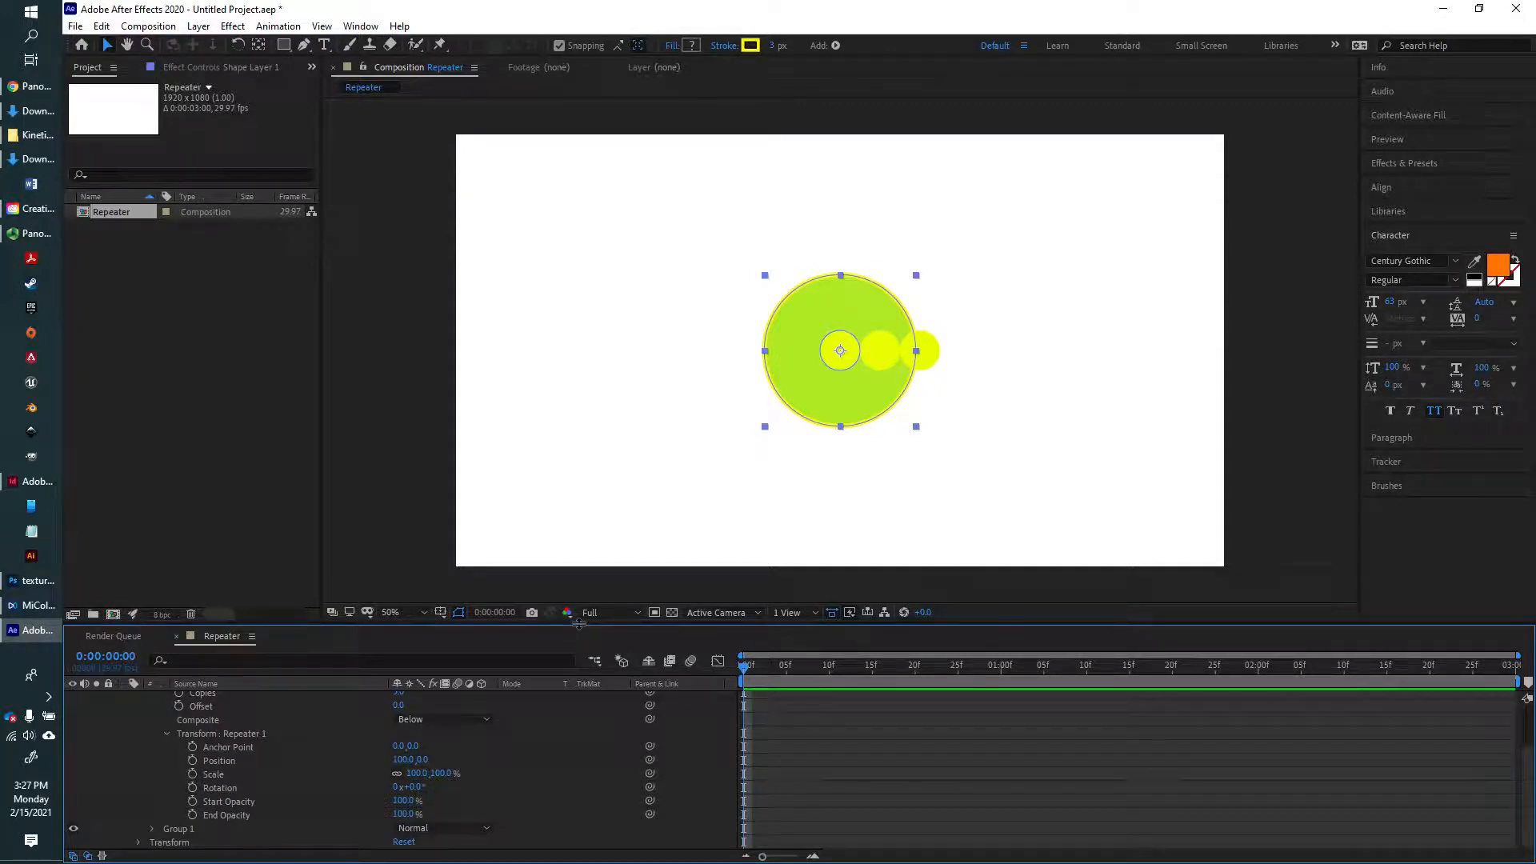
{"action": "left_click_drag", "start_coordinate": [580, 629], "coordinate": [574, 513]}
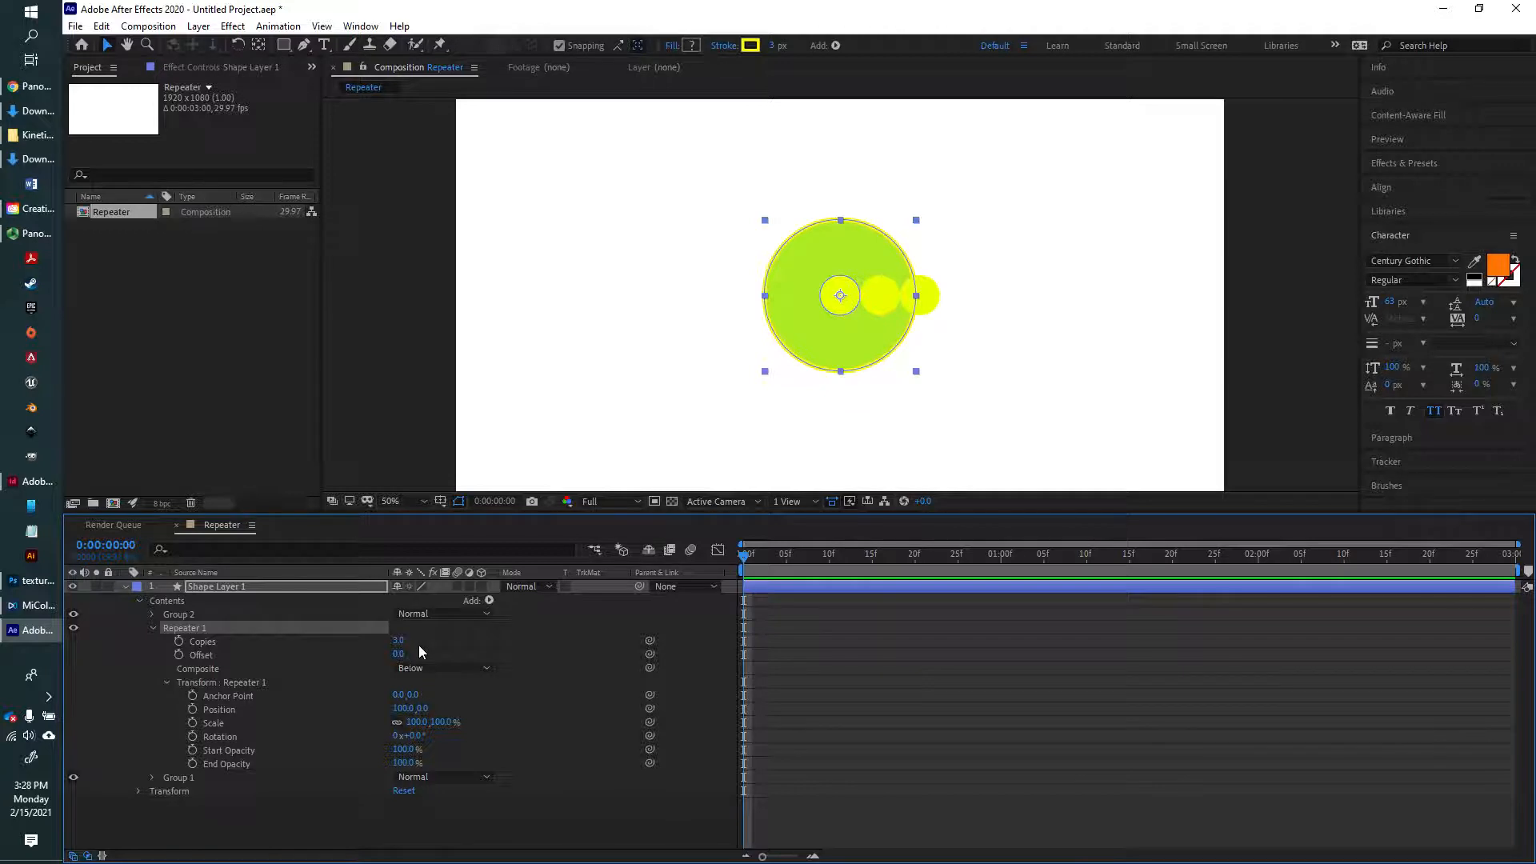
{"action": "left_click", "coordinate": [398, 640]}
{"action": "type", "text": "12"}
{"action": "key", "text": "Tab"}
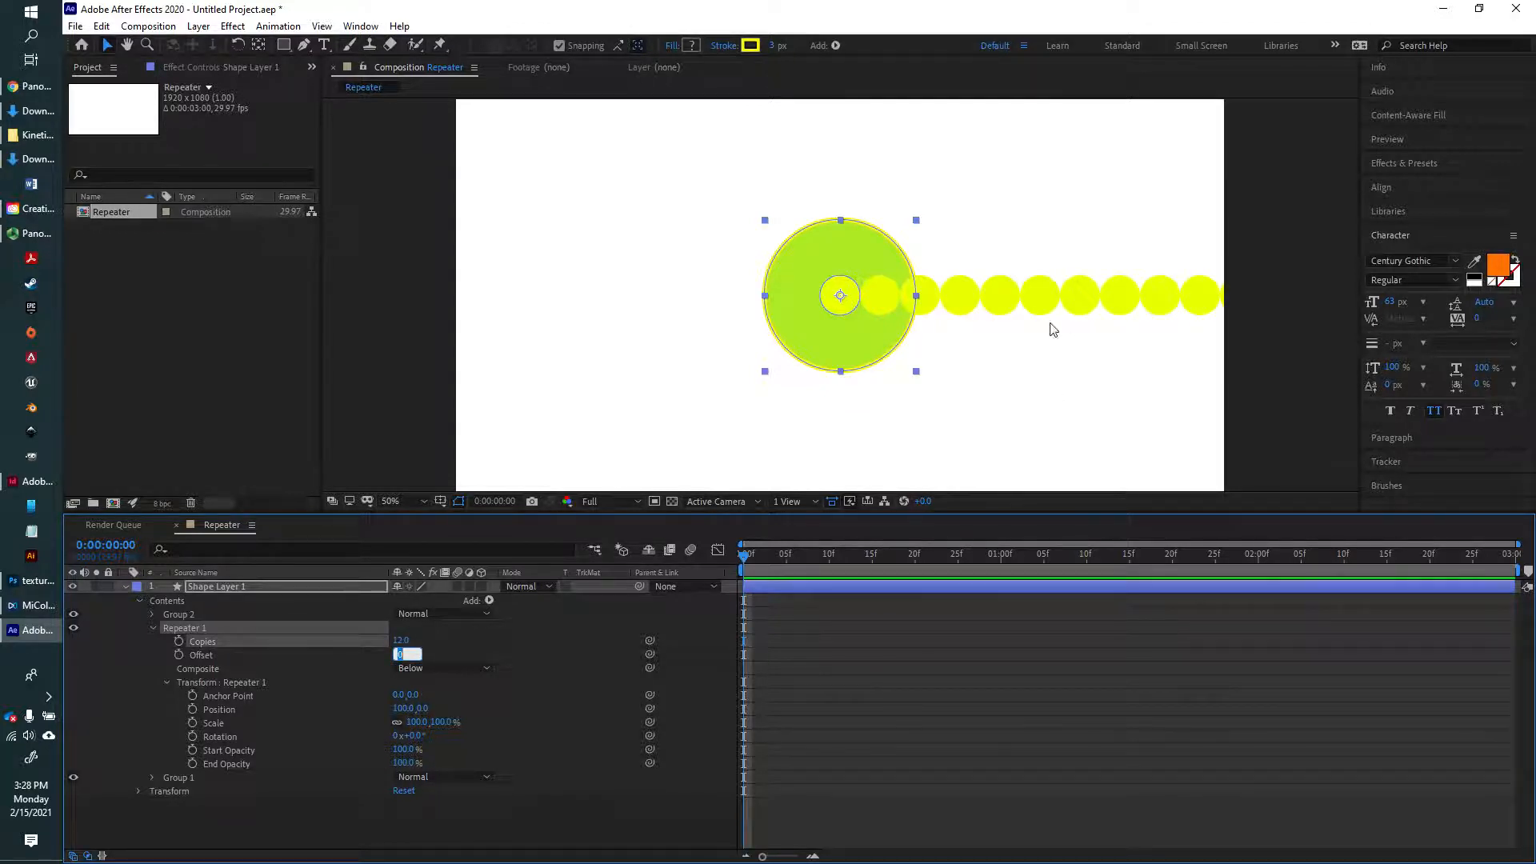
{"action": "left_click", "coordinate": [604, 414]}
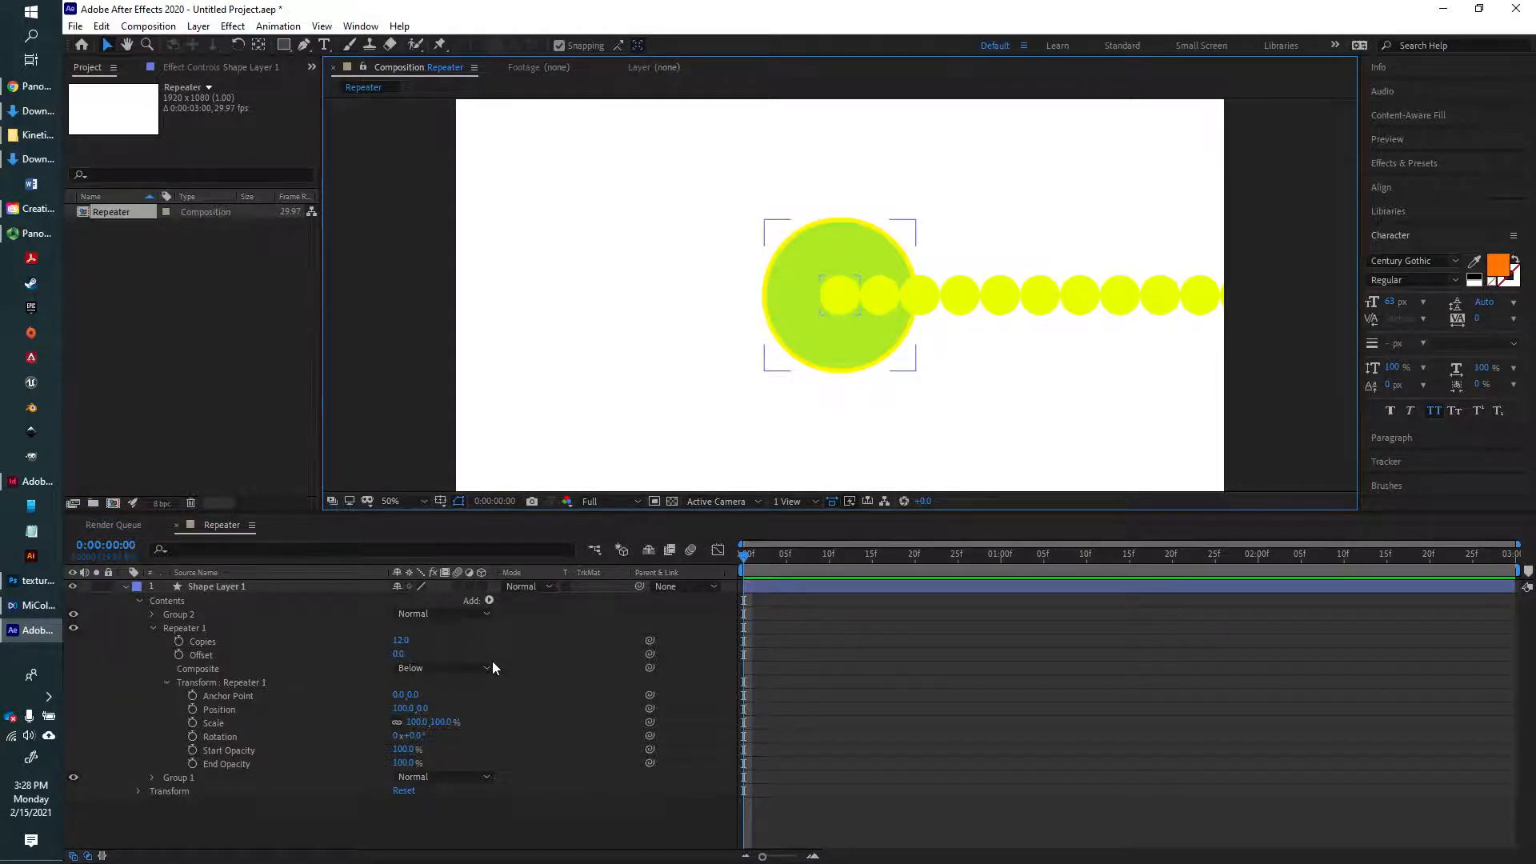
Set the Repeater's transform position to 0, 0 so the copies stack on the circle's centre
{"action": "mouse_move", "coordinate": [402, 711]}
{"action": "left_mouse_down"}
{"action": "mouse_move", "coordinate": [357, 712]}
{"action": "mouse_move", "coordinate": [432, 721]}
{"action": "mouse_move", "coordinate": [368, 712]}
{"action": "mouse_move", "coordinate": [393, 709]}
{"action": "left_mouse_up"}
{"action": "left_click", "coordinate": [402, 708]}
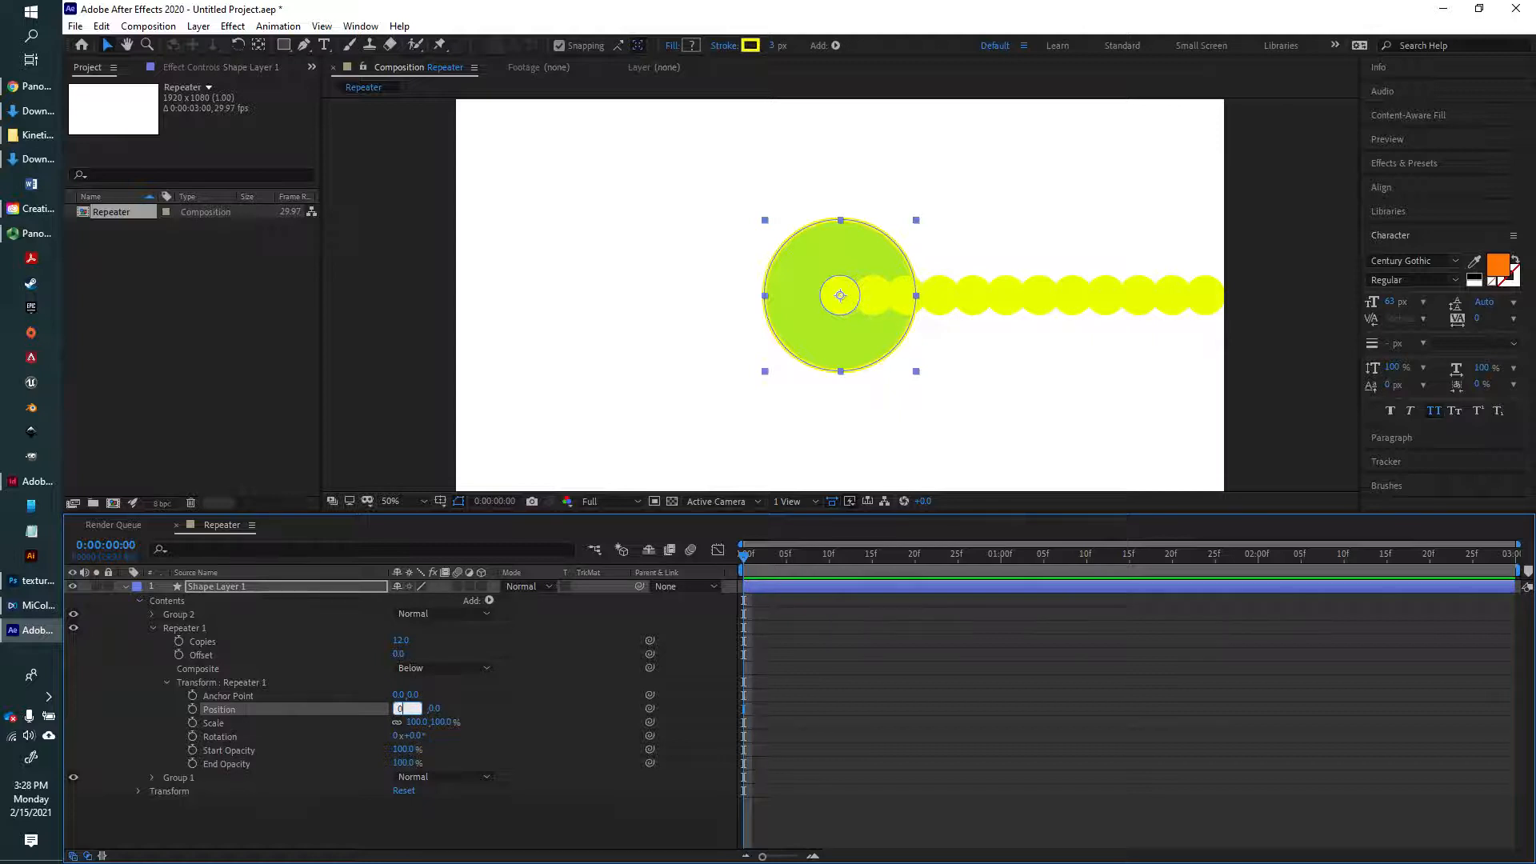
{"action": "key", "text": "Tab"}
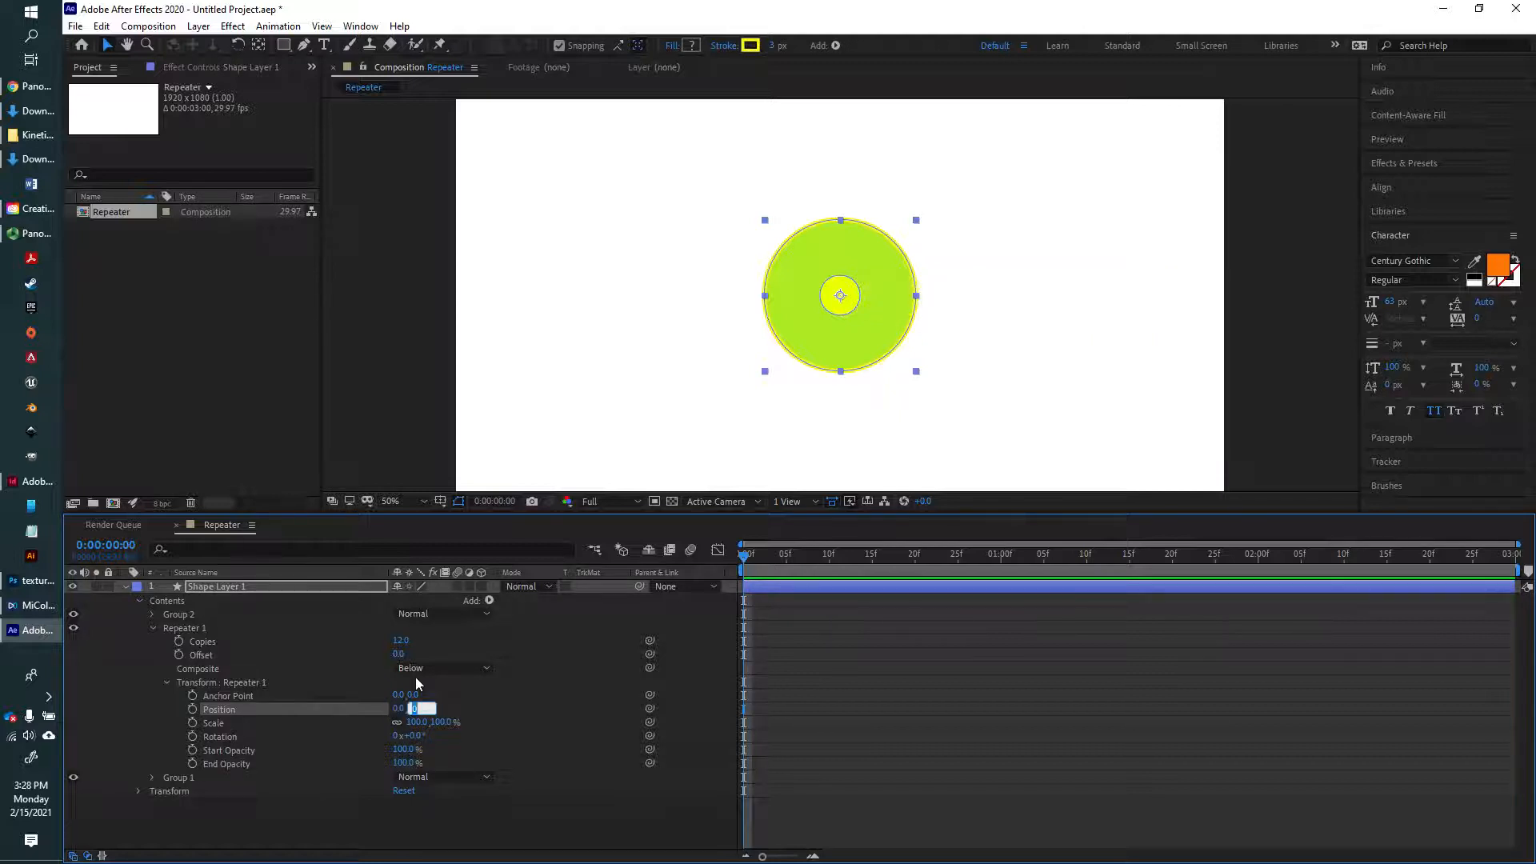
{"action": "left_click", "coordinate": [424, 819]}
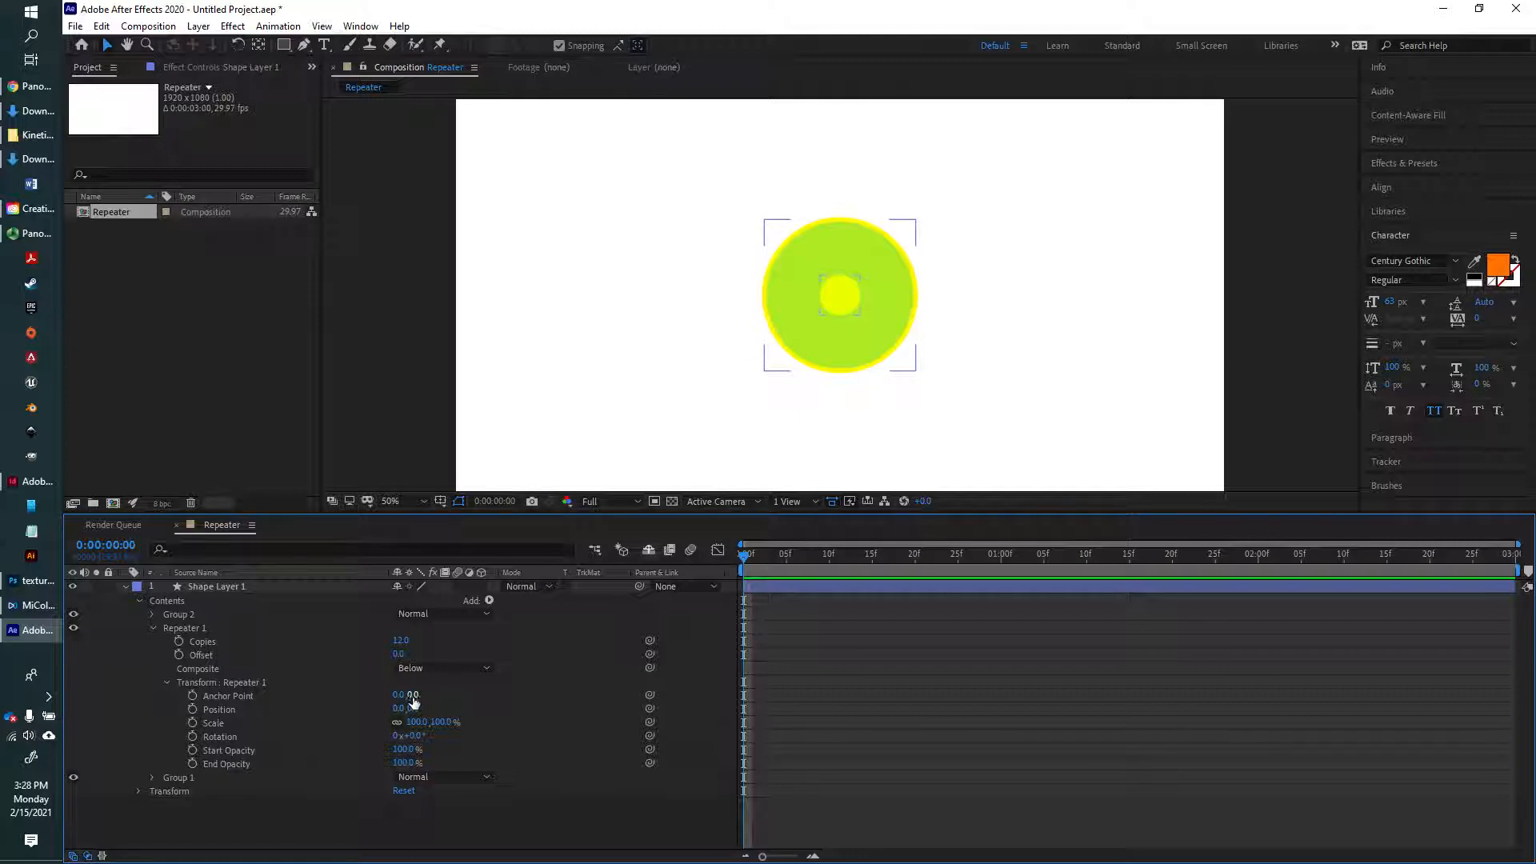
Expand Group 2's transform settings and set its scale to 25%
{"action": "left_click", "coordinate": [180, 614]}
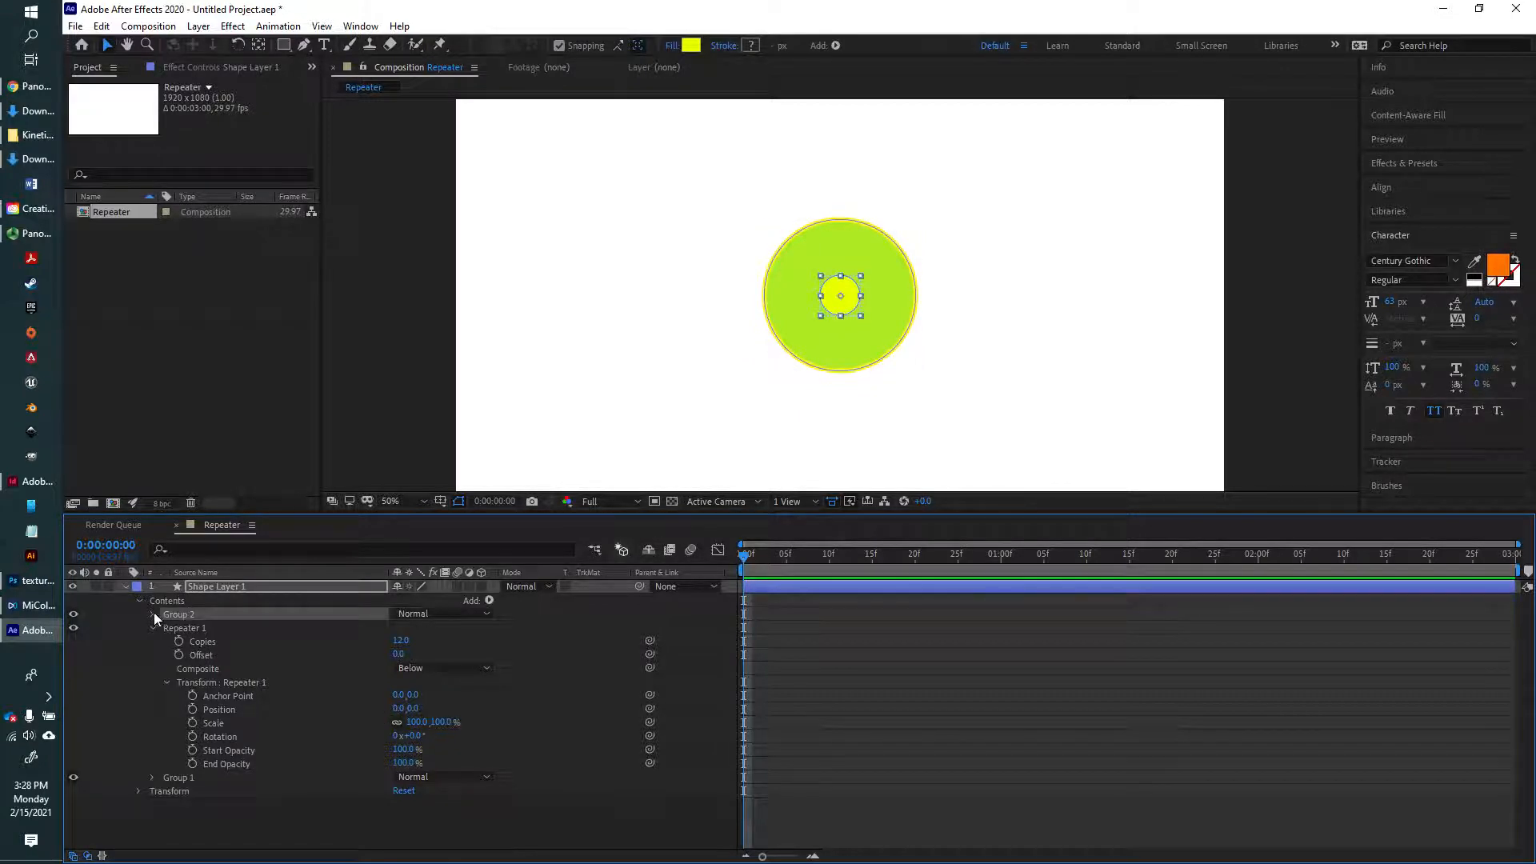
{"action": "left_click", "coordinate": [152, 613]}
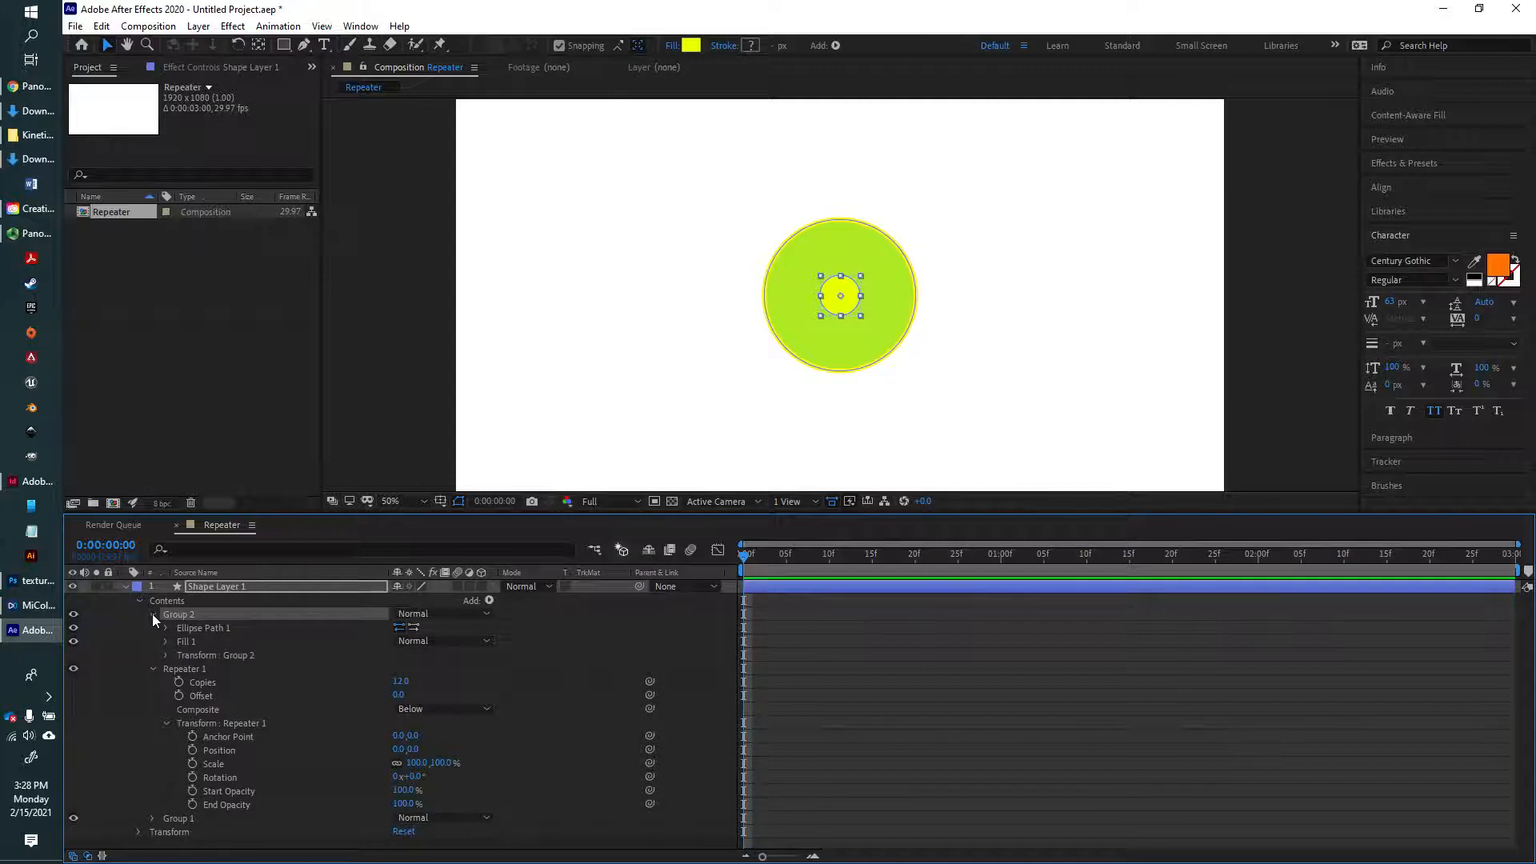
{"action": "left_click", "coordinate": [165, 655]}
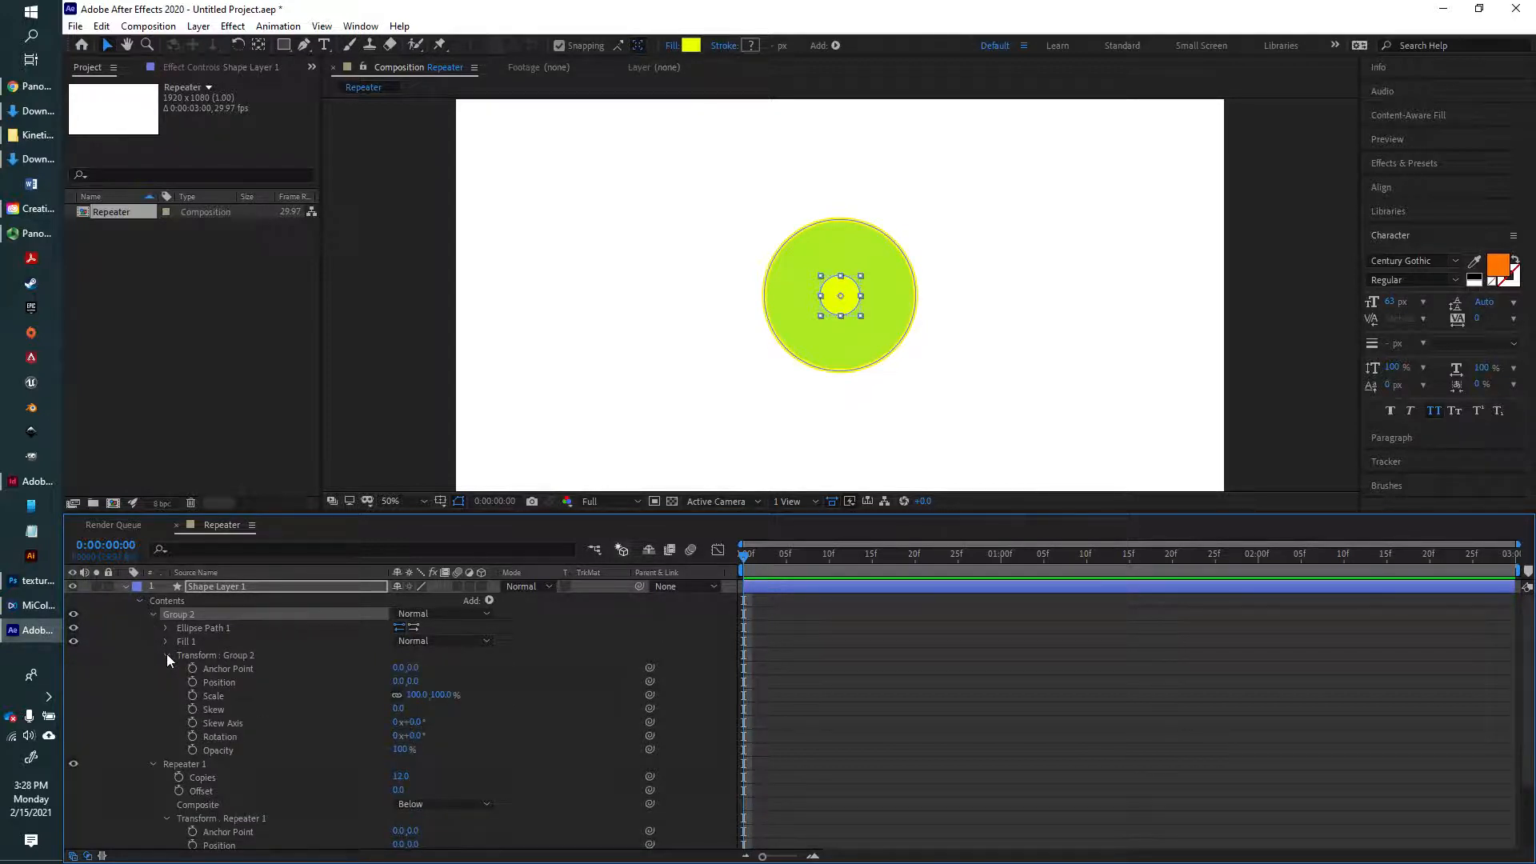
{"action": "left_click", "coordinate": [414, 695]}
{"action": "type", "text": "25"}
{"action": "key", "text": "Tab"}
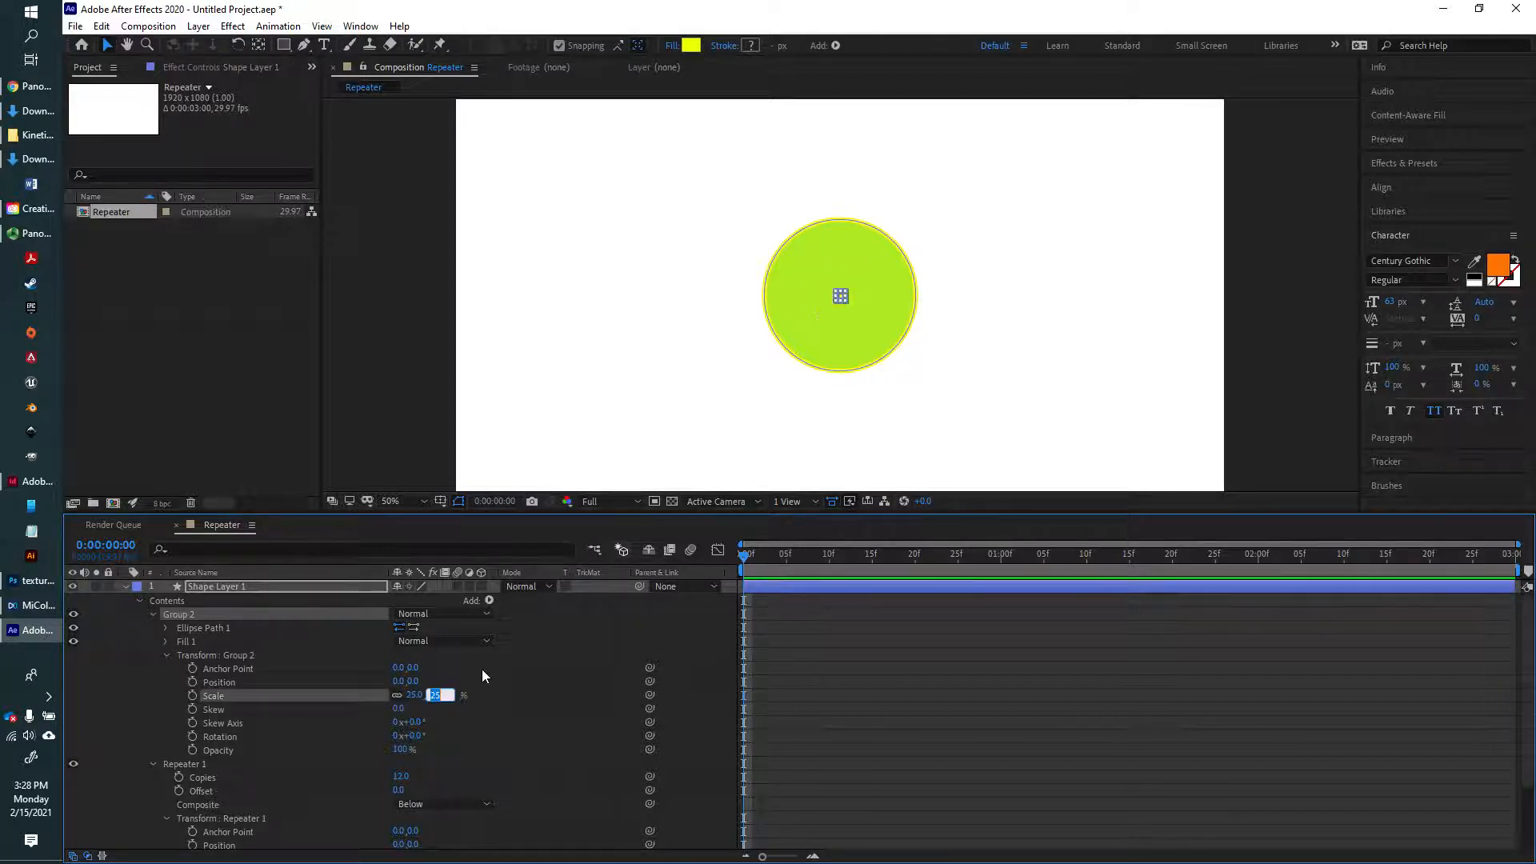
{"action": "left_click", "coordinate": [893, 312]}
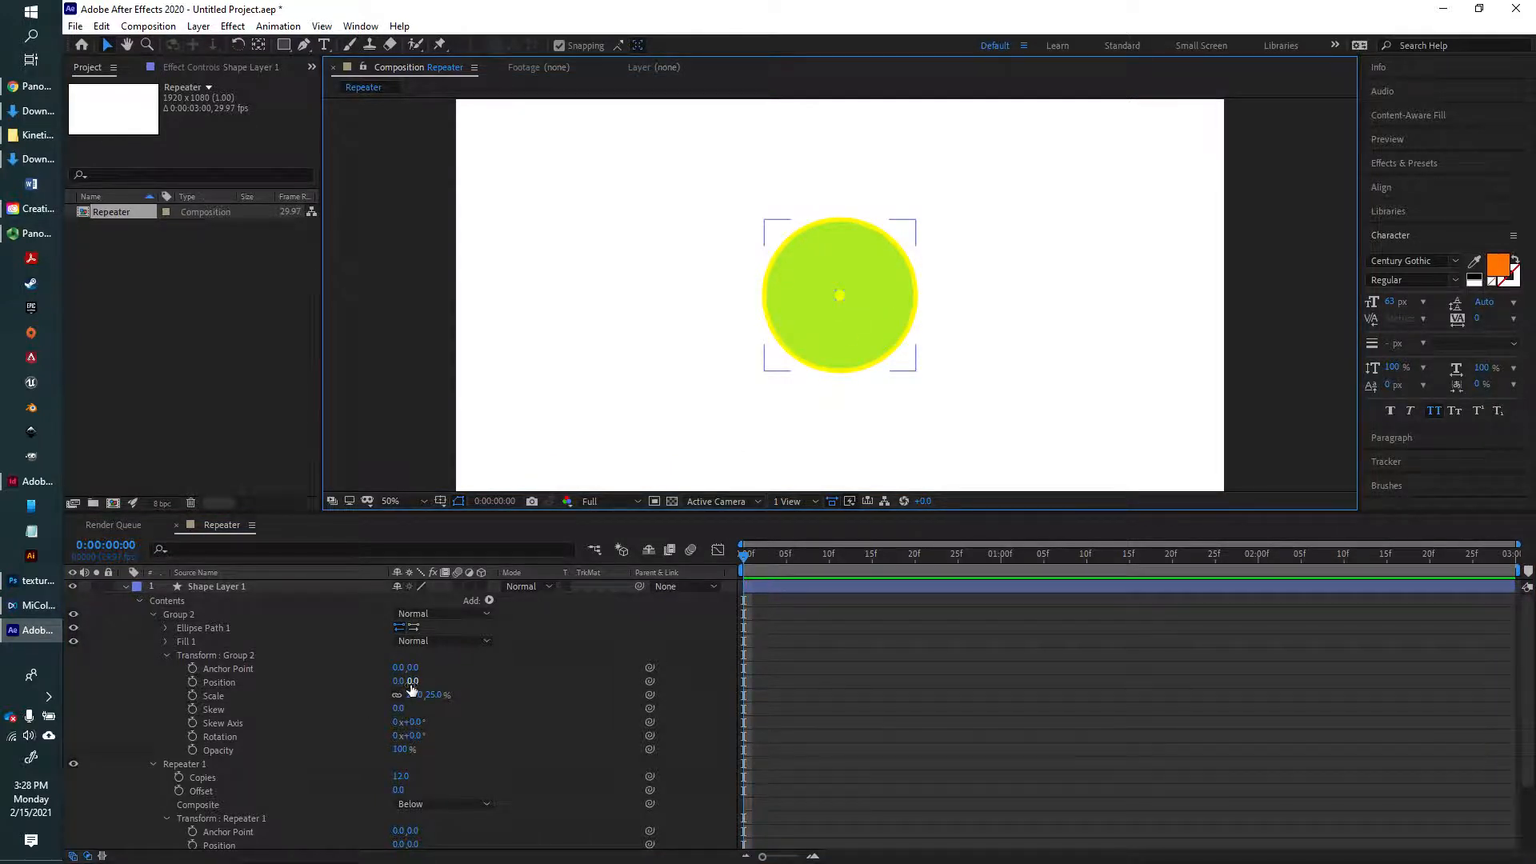
Move the small yellow circle up inside the green circle by setting Group 2's Y position to -160, and collapse Group 2
{"action": "left_click_drag", "start_coordinate": [412, 688], "coordinate": [272, 699]}
{"action": "mouse_move", "coordinate": [417, 681]}
{"action": "left_mouse_down"}
{"action": "mouse_move", "coordinate": [458, 688]}
{"action": "mouse_move", "coordinate": [425, 688]}
{"action": "left_mouse_up"}
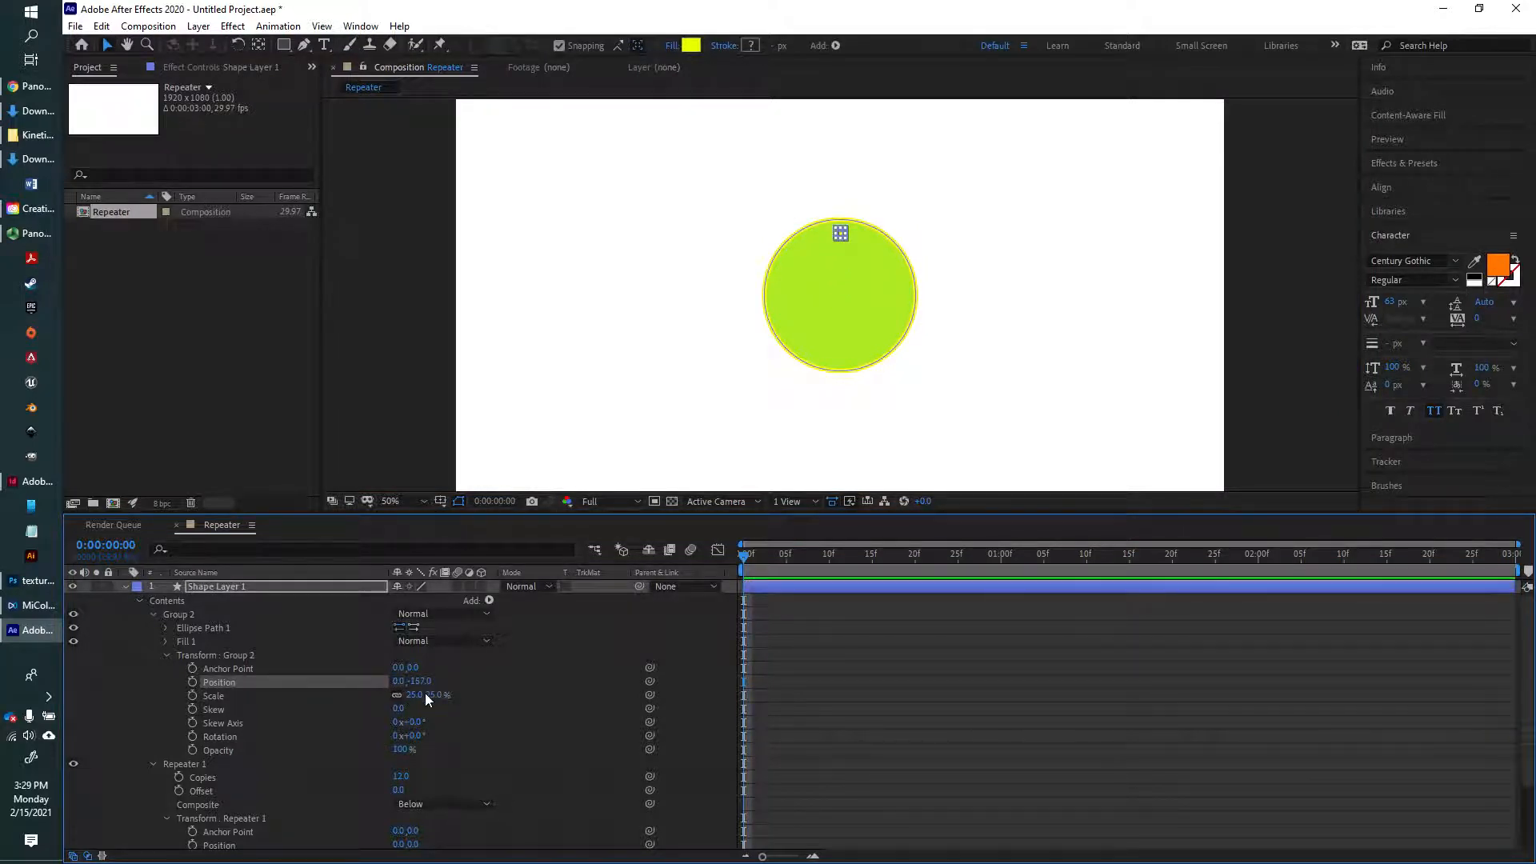
{"action": "left_click", "coordinate": [421, 680]}
{"action": "type", "text": "-160"}
{"action": "left_click", "coordinate": [1107, 349]}
{"action": "left_click", "coordinate": [842, 237]}
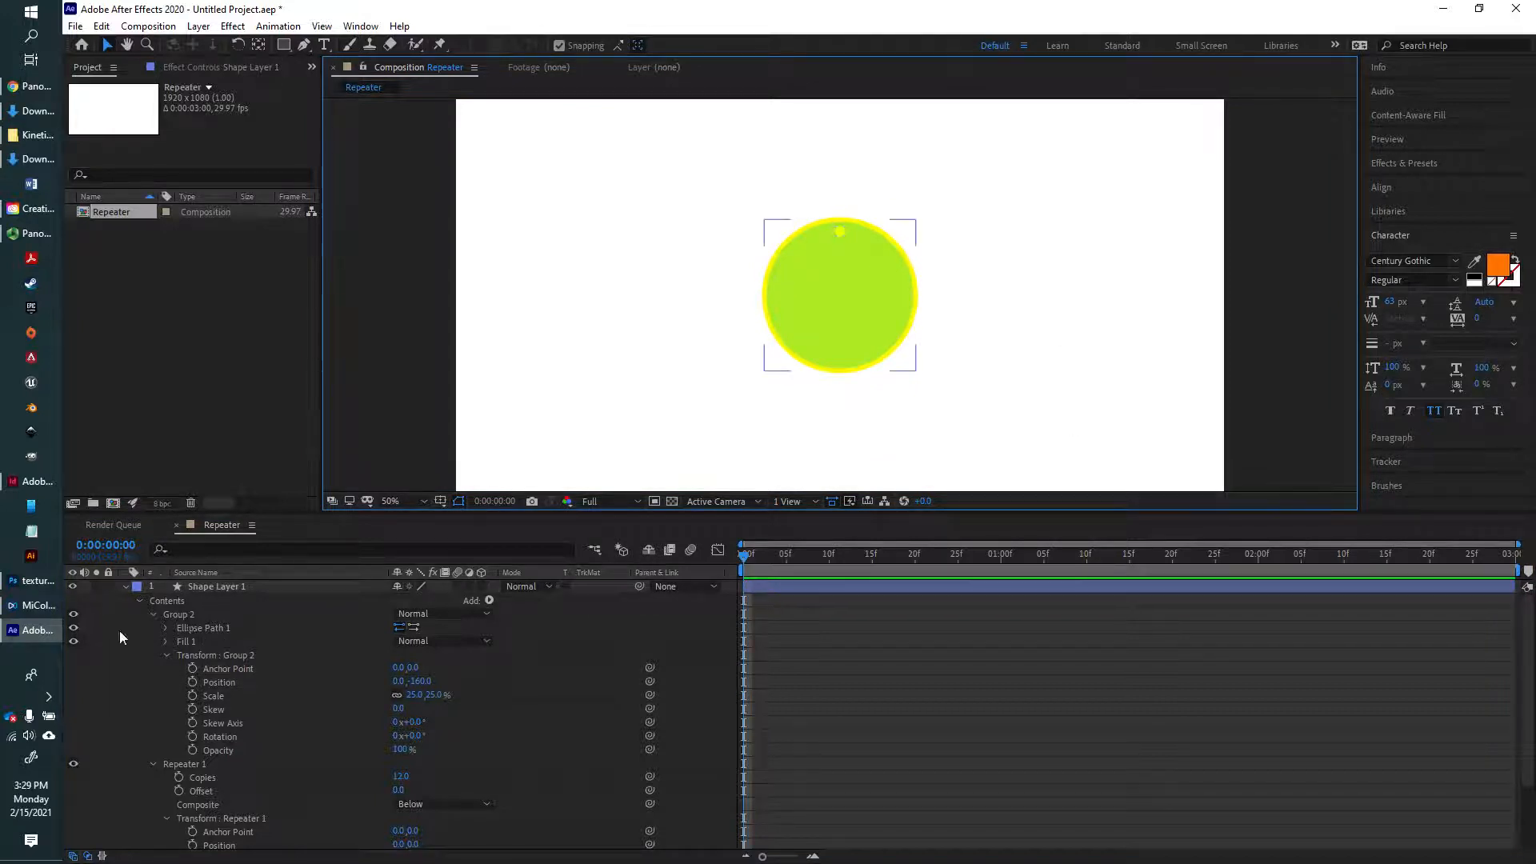
{"action": "left_click", "coordinate": [154, 614]}
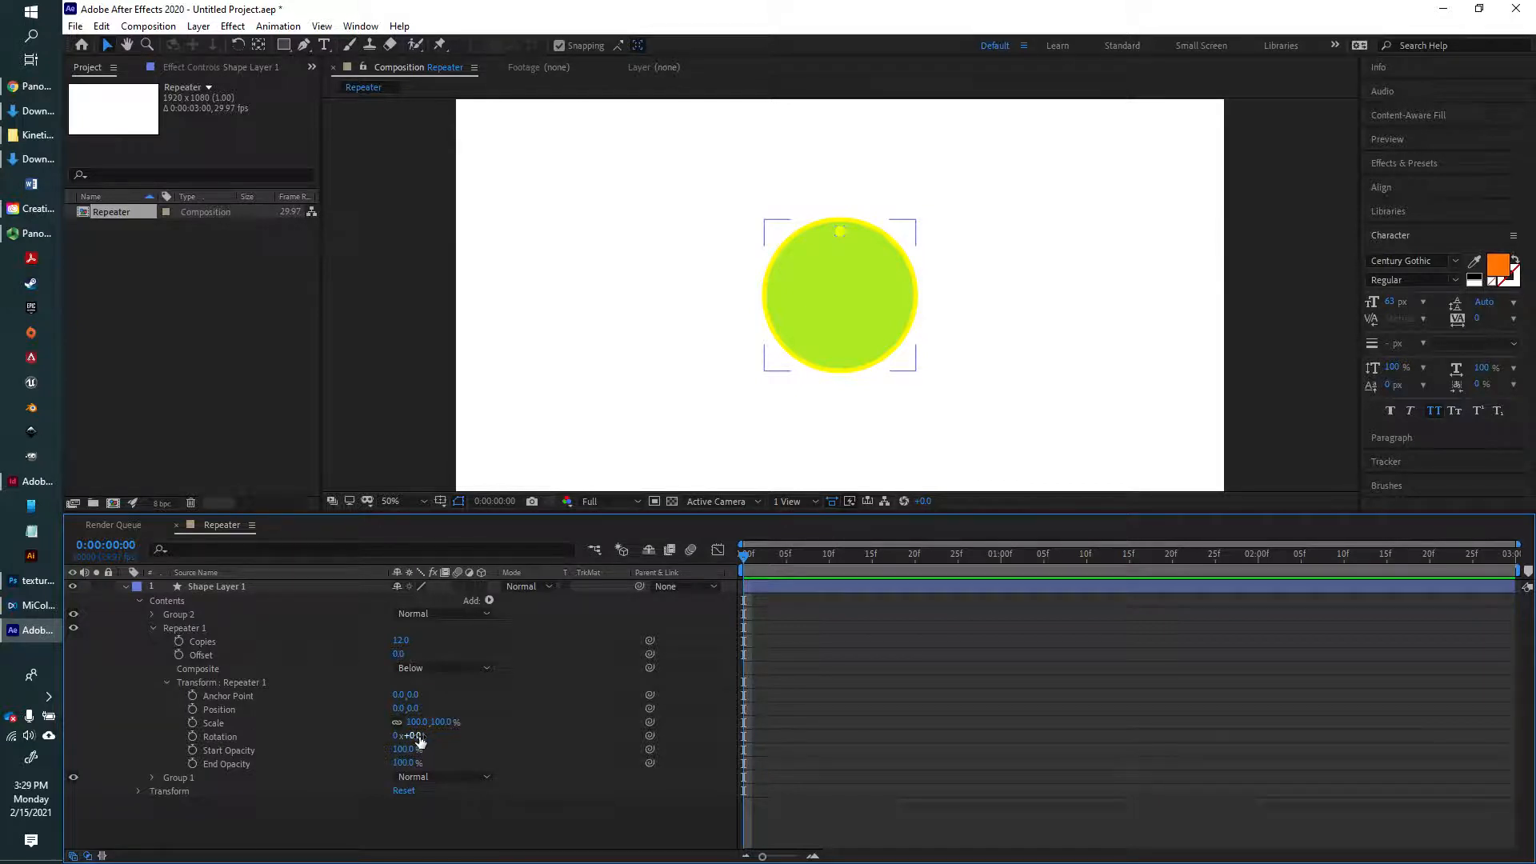
Set the Repeater's transform rotation to 30° to distribute the dots evenly around the green circle
{"action": "left_click_drag", "start_coordinate": [405, 737], "coordinate": [458, 750]}
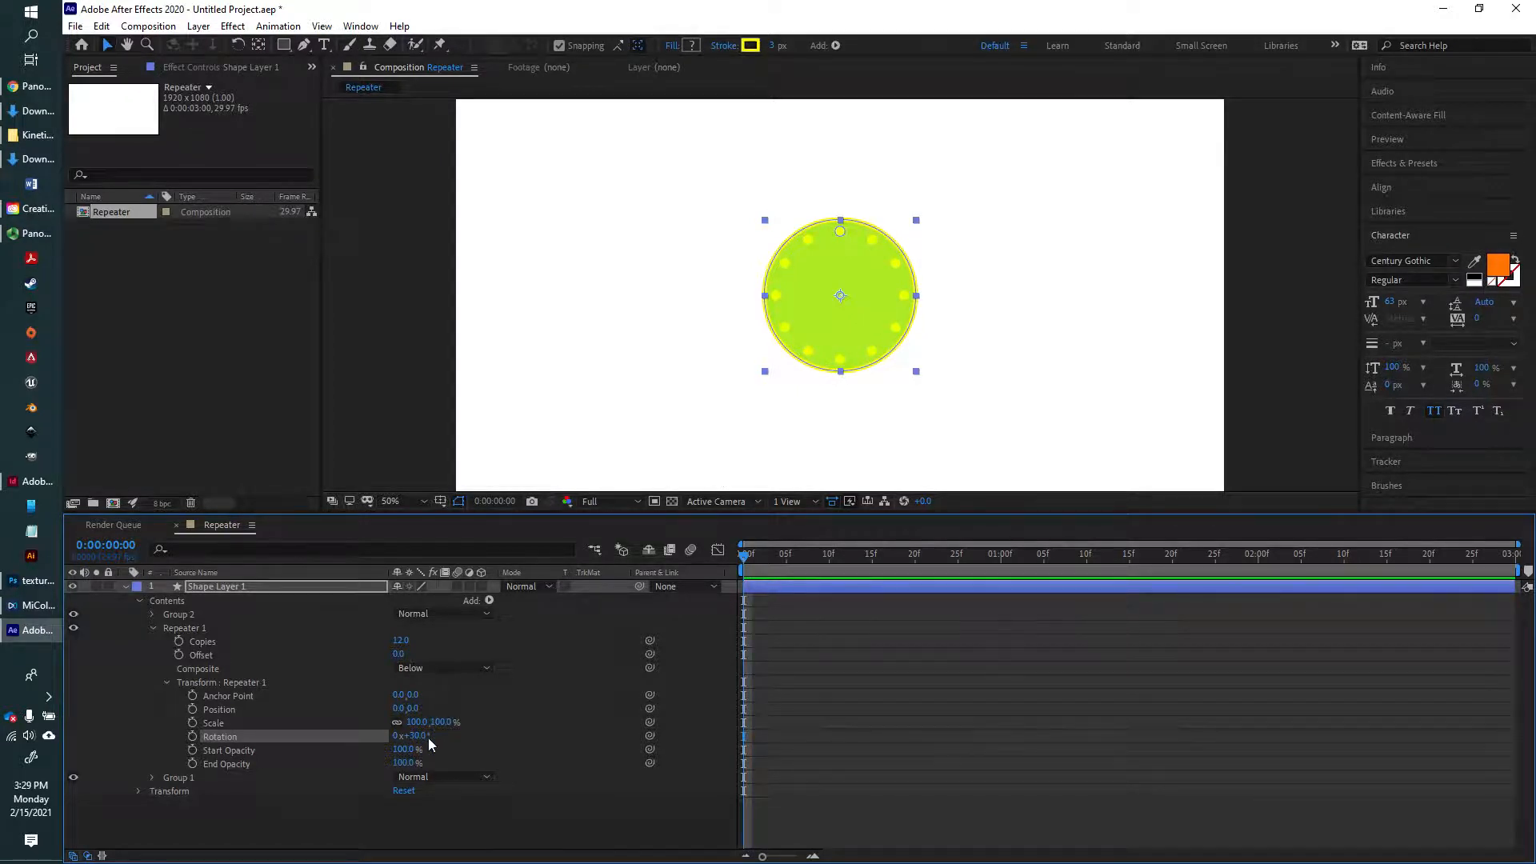
{"action": "left_click_drag", "start_coordinate": [421, 736], "coordinate": [416, 736]}
{"action": "left_click", "coordinate": [418, 736]}
{"action": "type", "text": "30"}
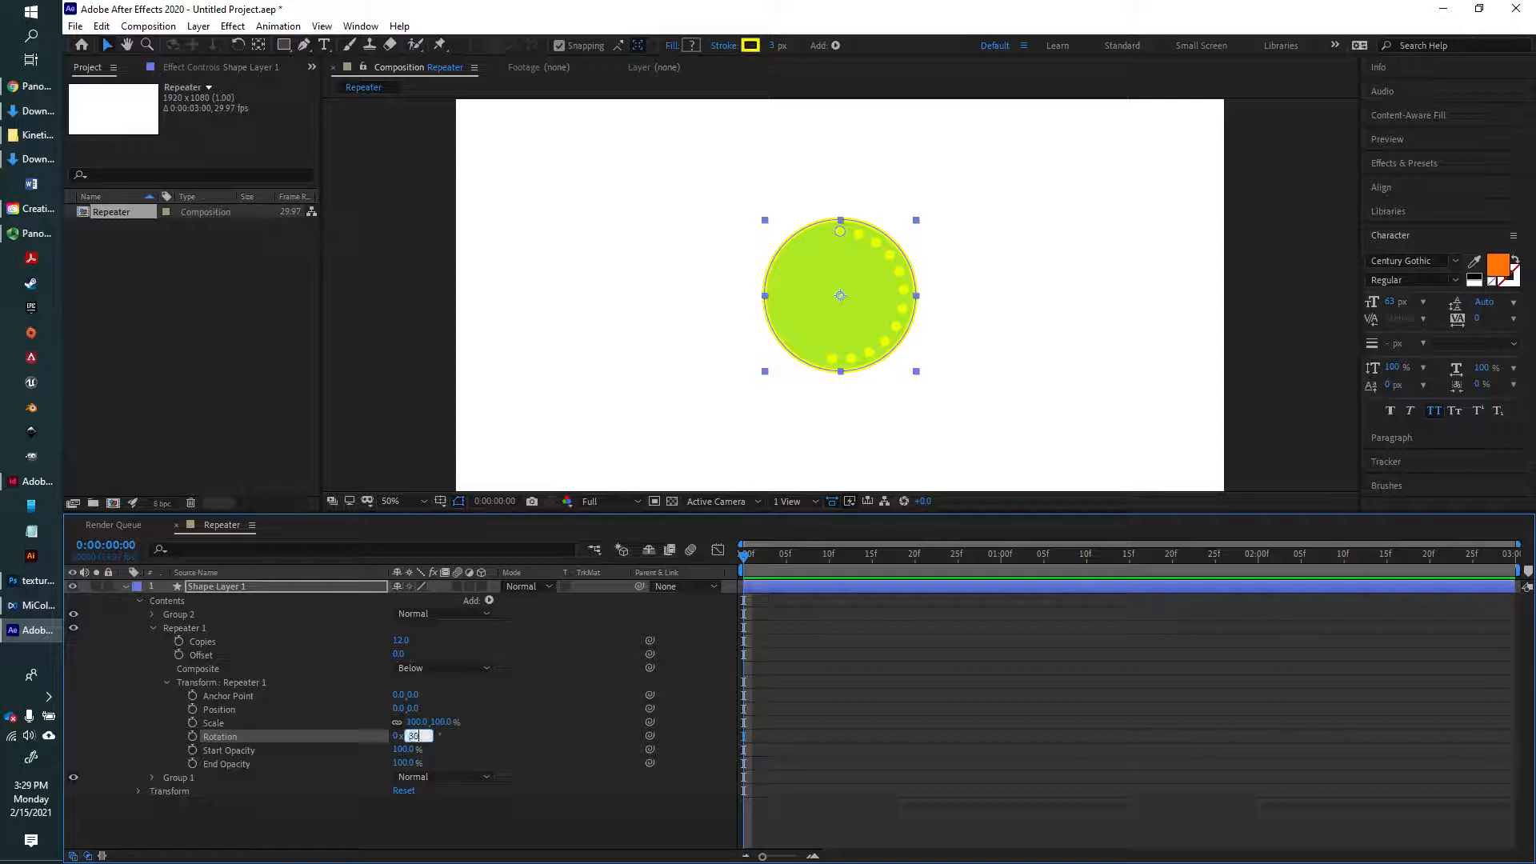
{"action": "key", "text": "Tab"}
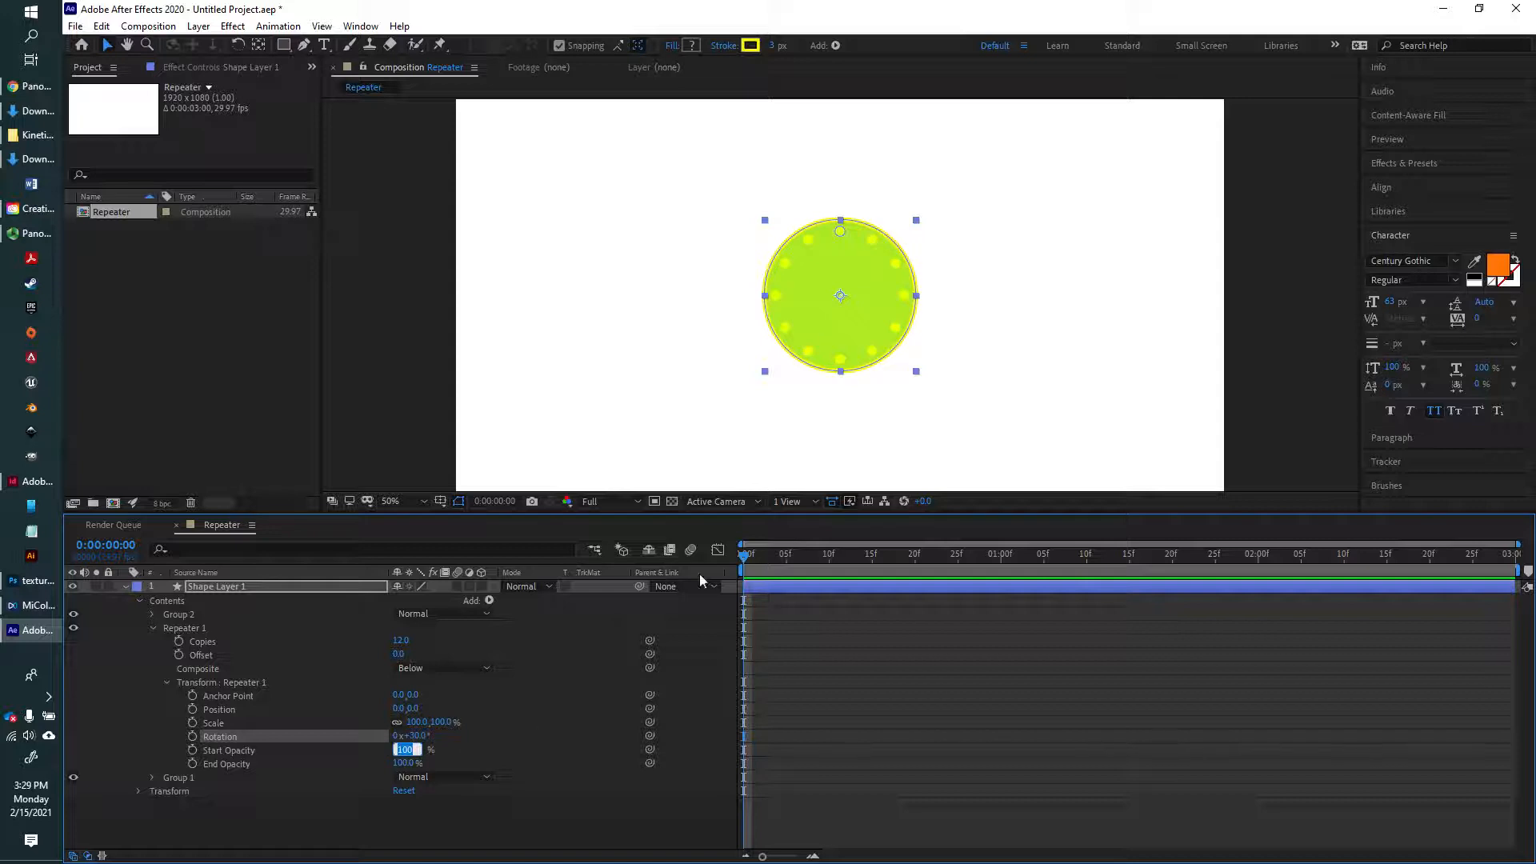
{"action": "left_click", "coordinate": [832, 592]}
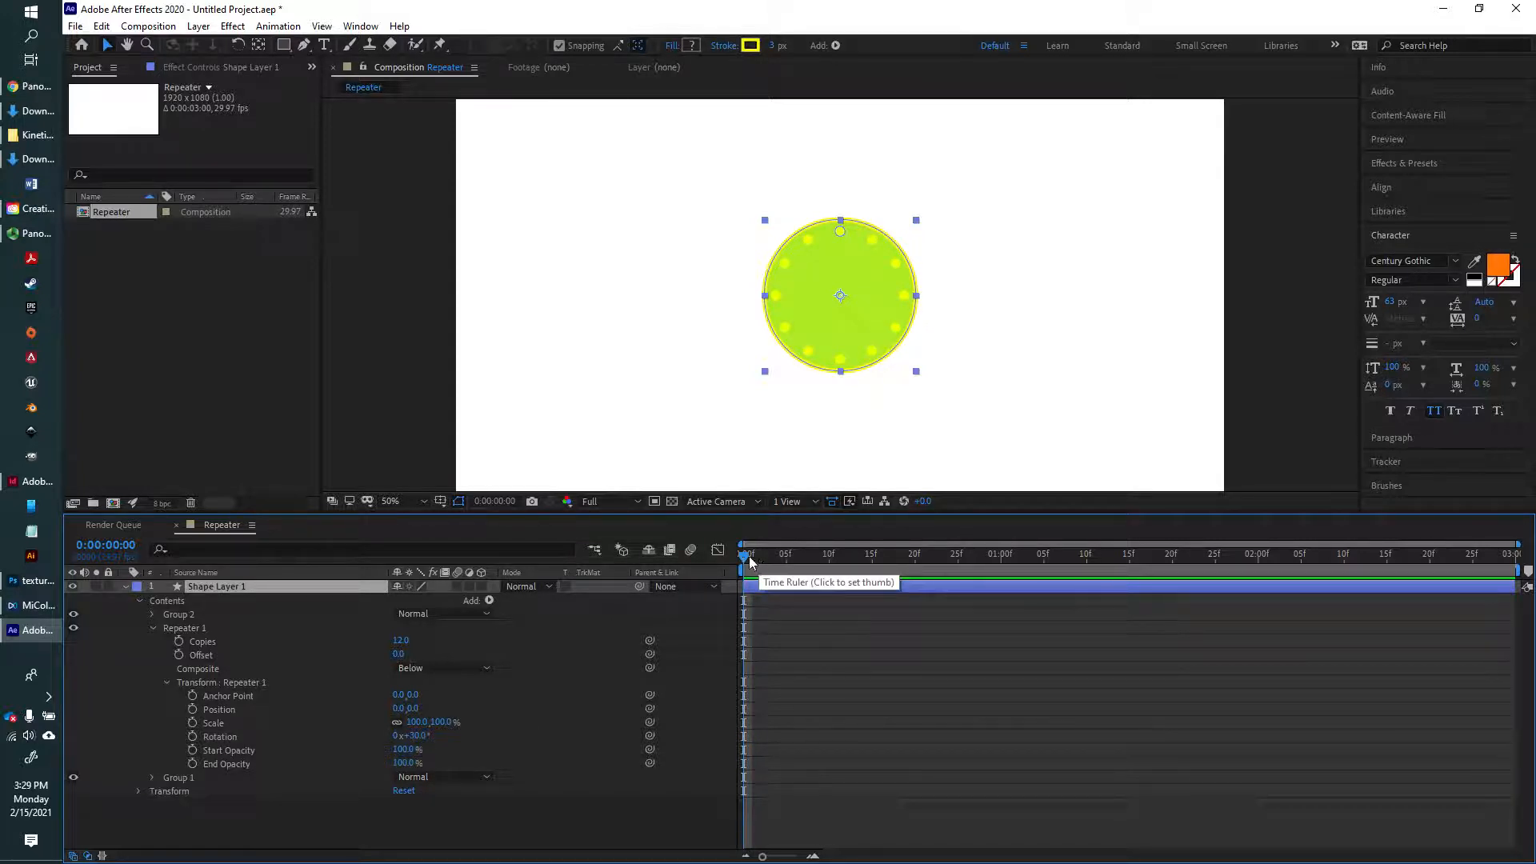
Add Repeater 1 rotation keyframes at frame 5 and frame 20, both holding 30°
{"action": "left_click", "coordinate": [788, 562]}
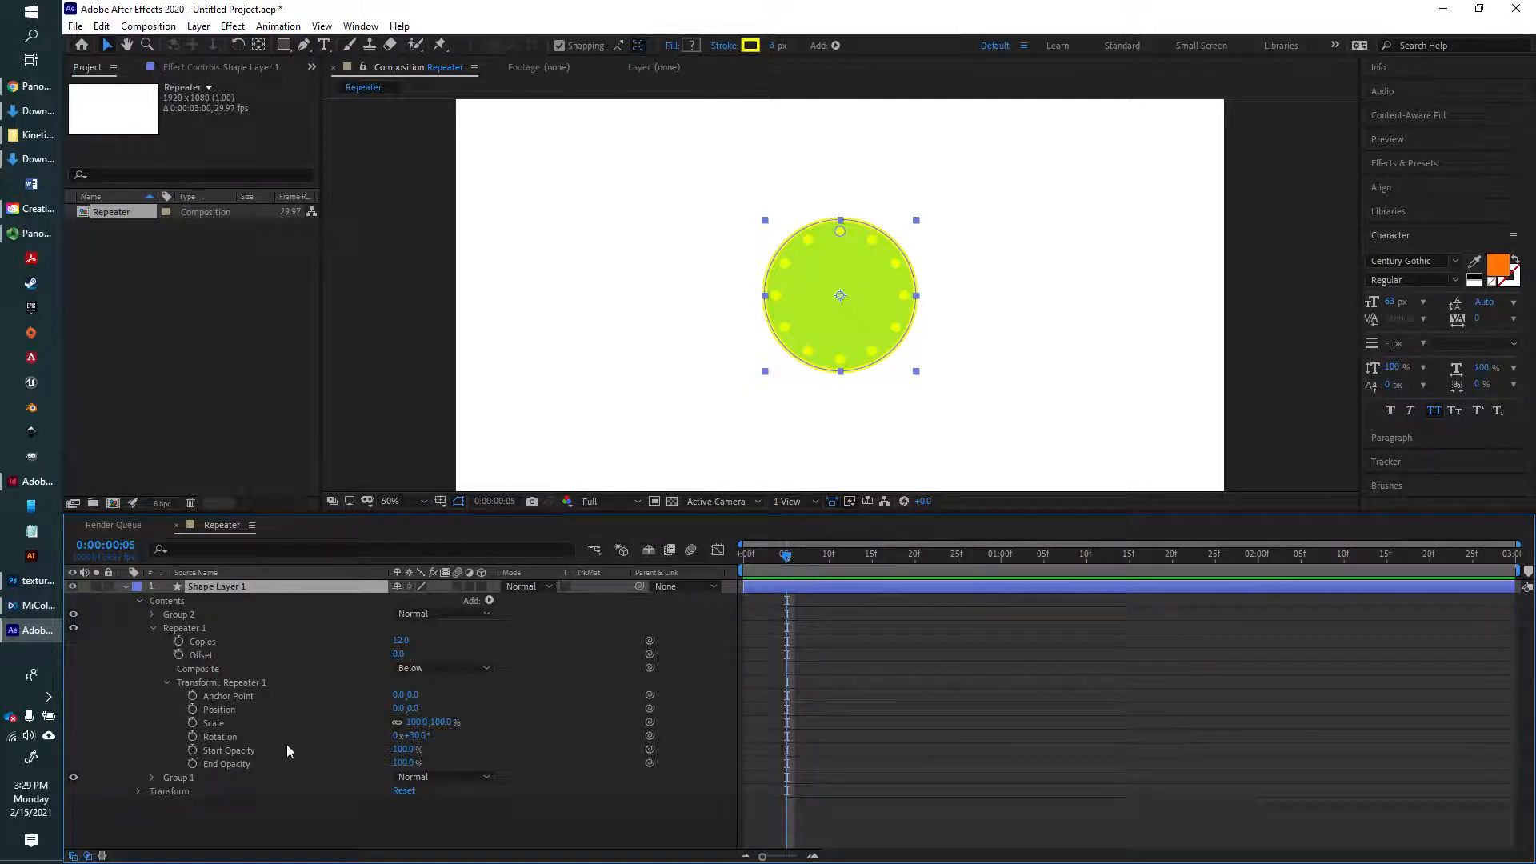
{"action": "left_click", "coordinate": [192, 736]}
{"action": "left_click_drag", "start_coordinate": [789, 562], "coordinate": [916, 565]}
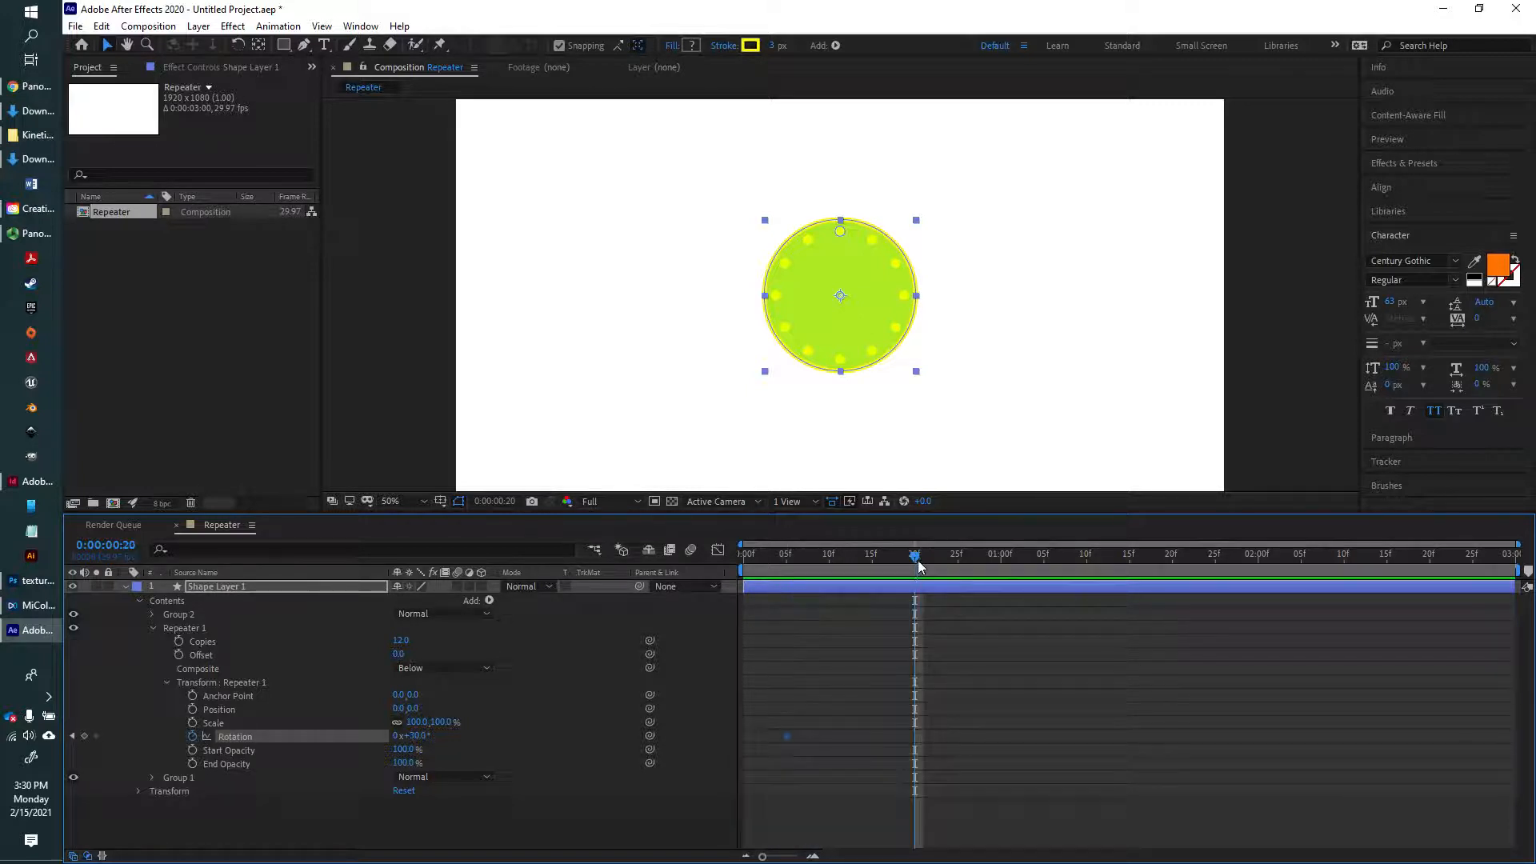
{"action": "left_click", "coordinate": [84, 737]}
Return to the rotation keyframe at frame 5 and set its value to 0°
{"action": "left_click", "coordinate": [72, 736]}
{"action": "left_click", "coordinate": [413, 736]}
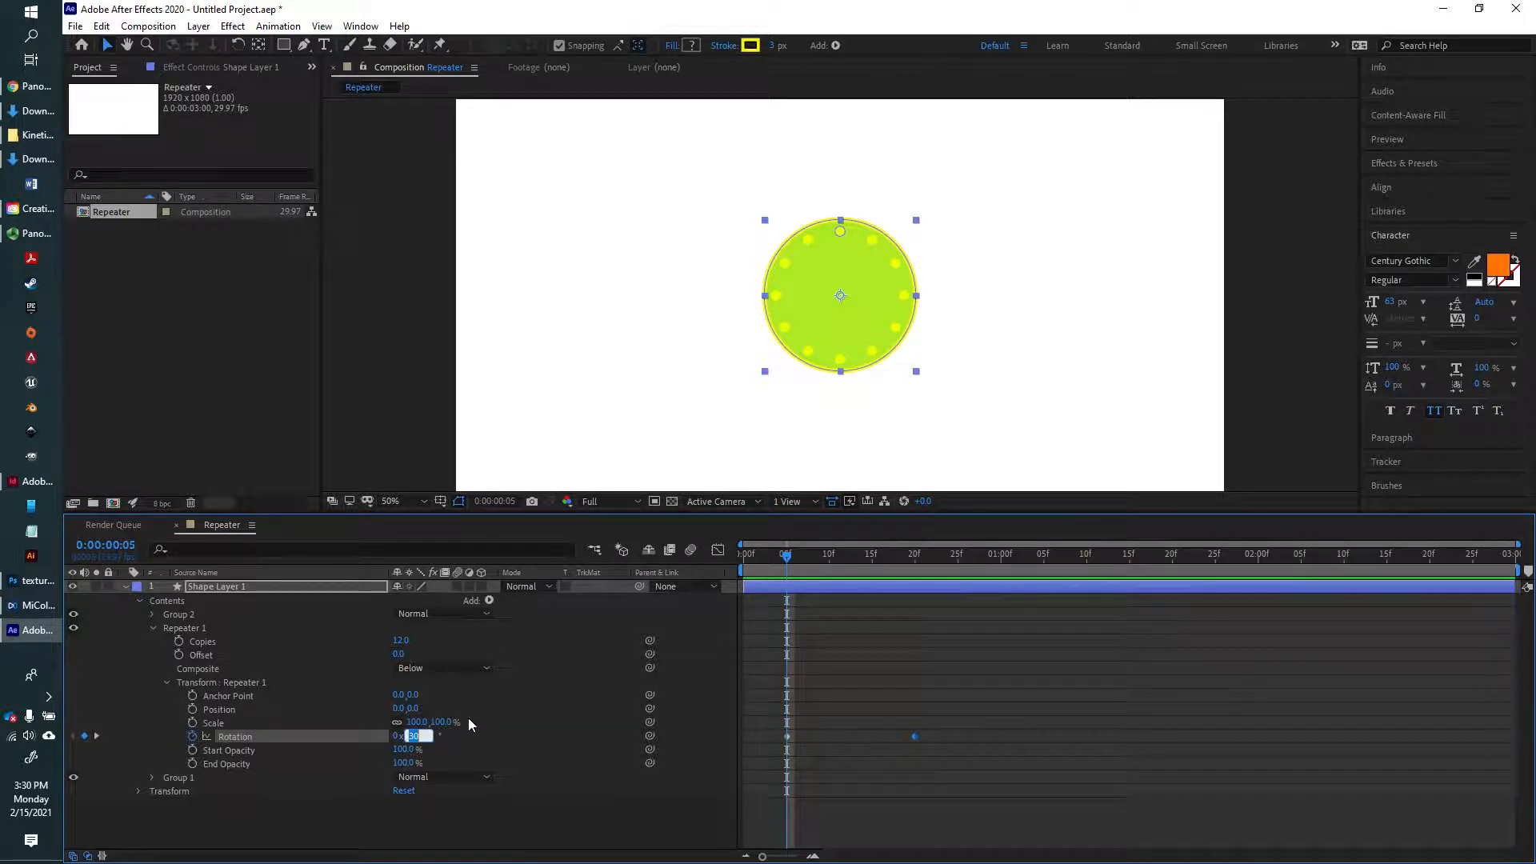
{"action": "type", "text": "0"}
{"action": "key", "text": "Tab"}
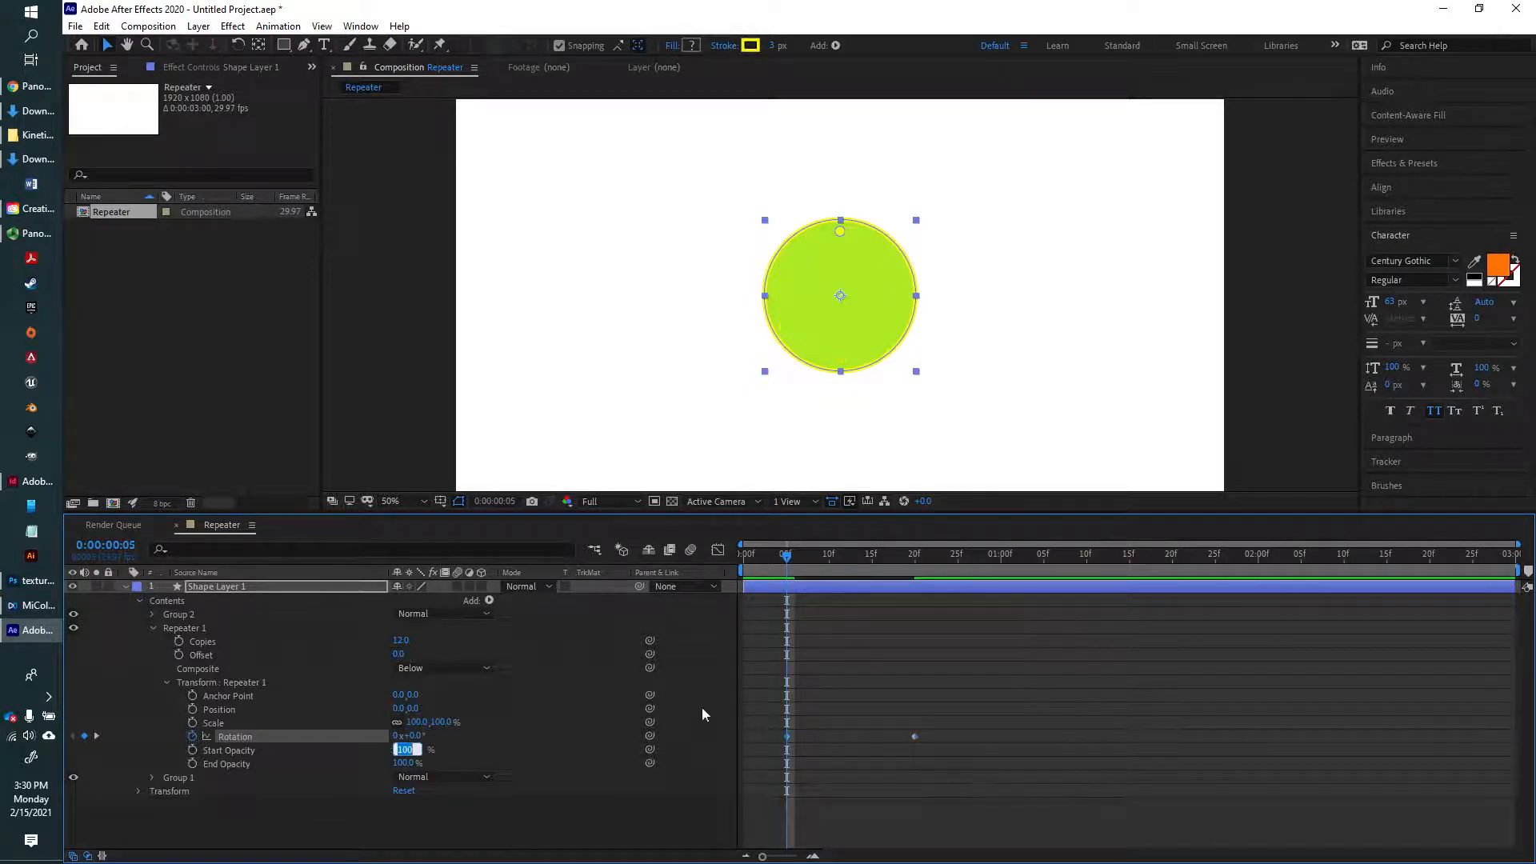
{"action": "left_click", "coordinate": [1044, 712]}
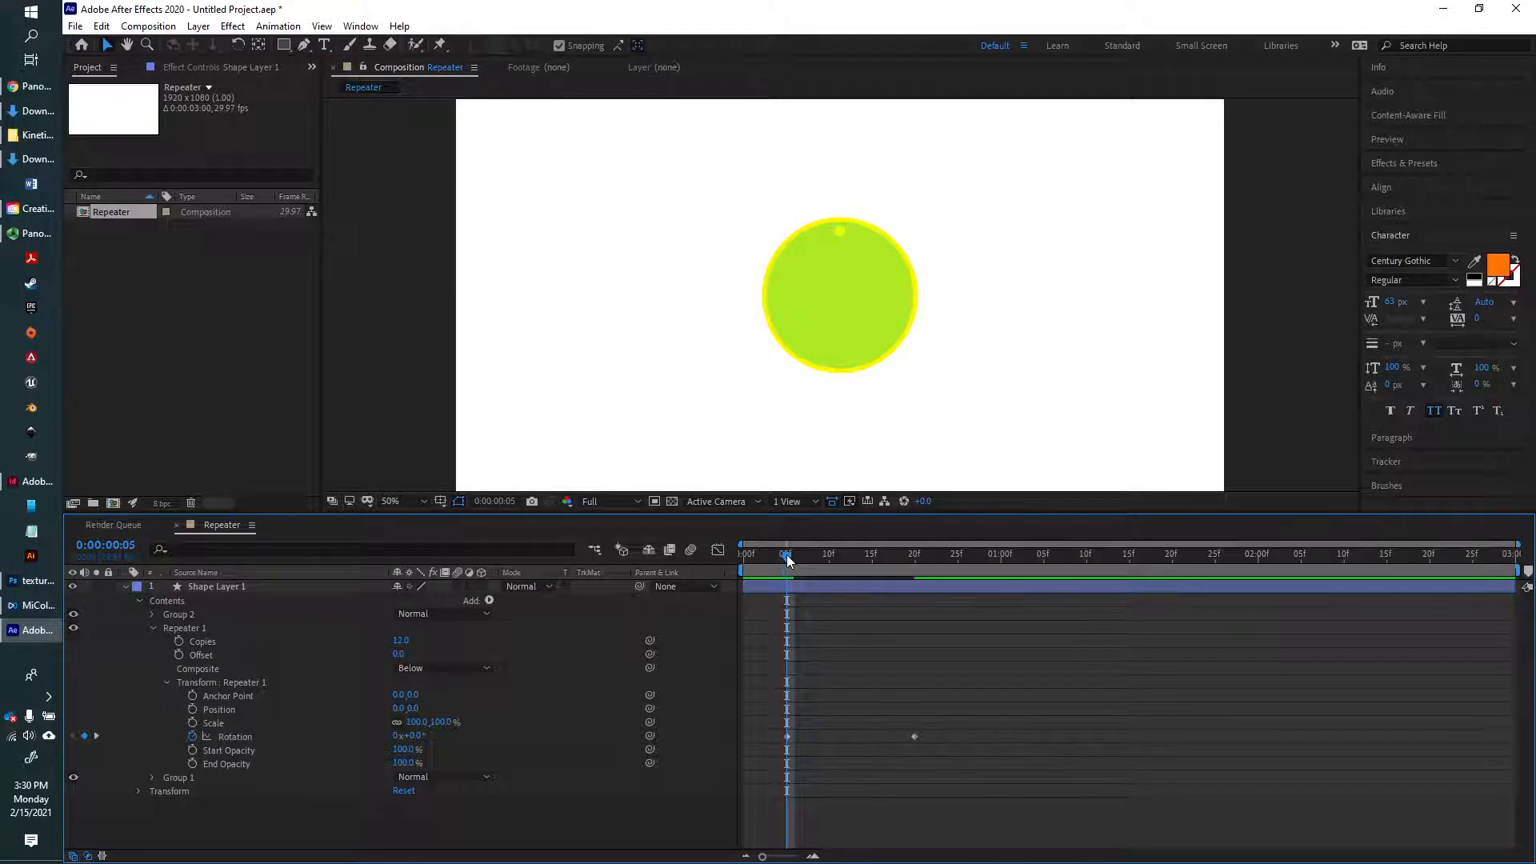
Preview the dots' rotation animation by scrubbing from frame 5 to frame 25, and collapse Repeater 1
{"action": "left_click_drag", "start_coordinate": [788, 555], "coordinate": [915, 558]}
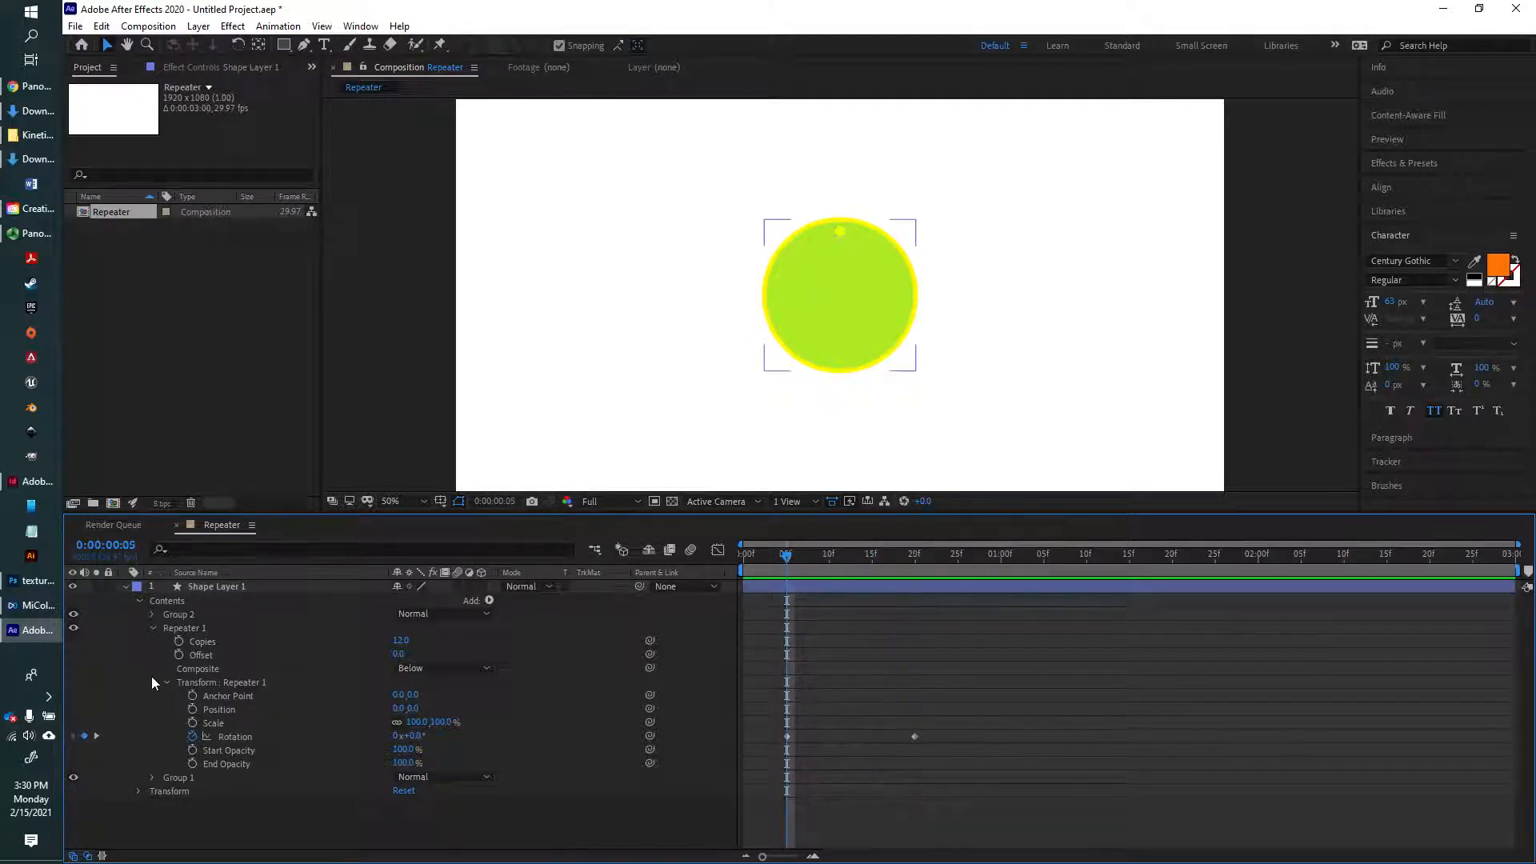
{"action": "left_click", "coordinate": [155, 629]}
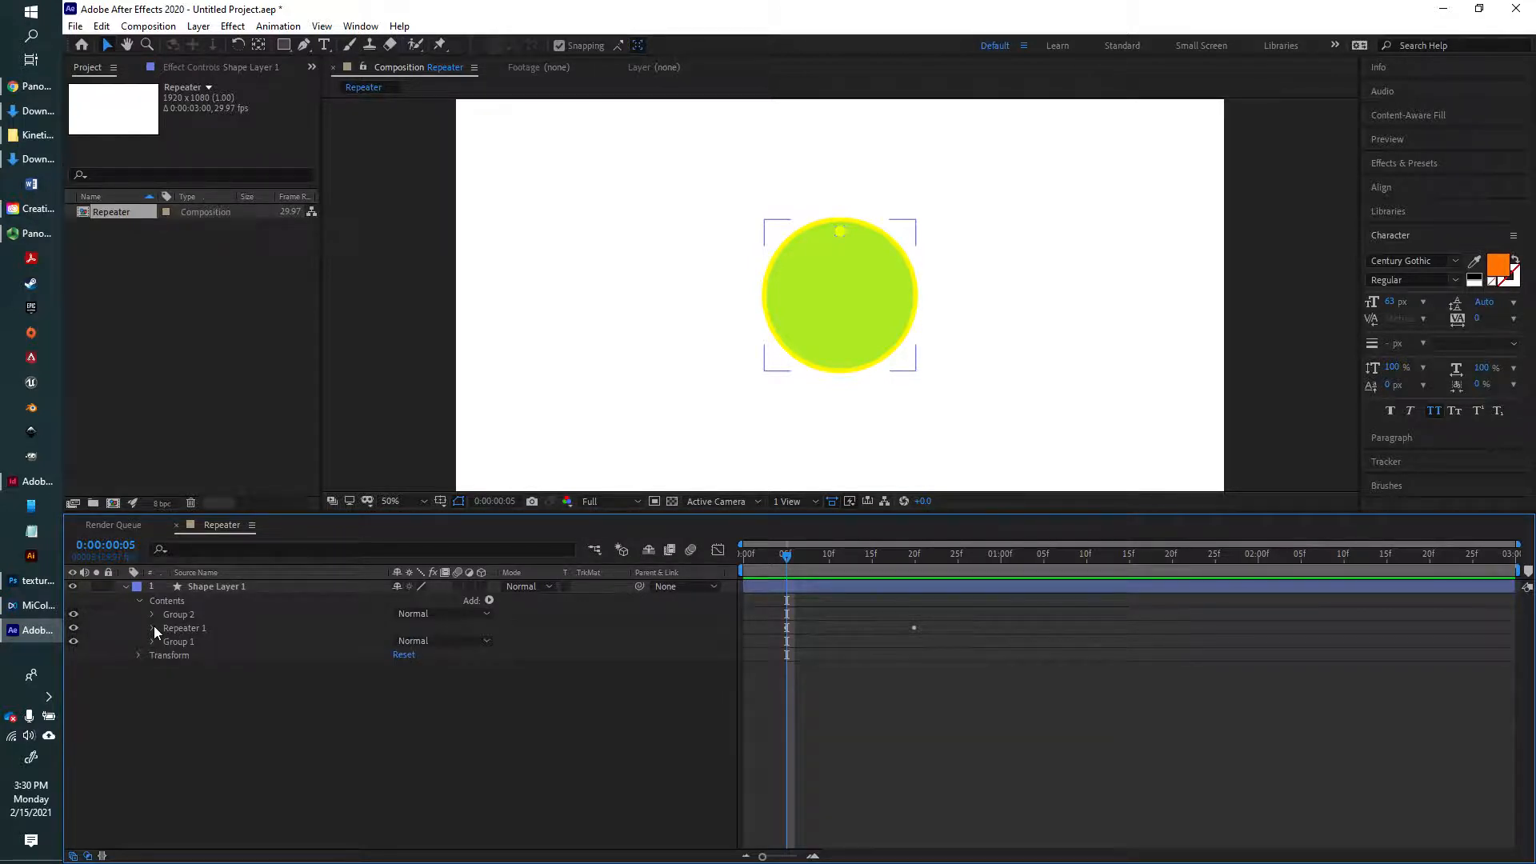
{"action": "left_click_drag", "start_coordinate": [792, 556], "coordinate": [963, 564]}
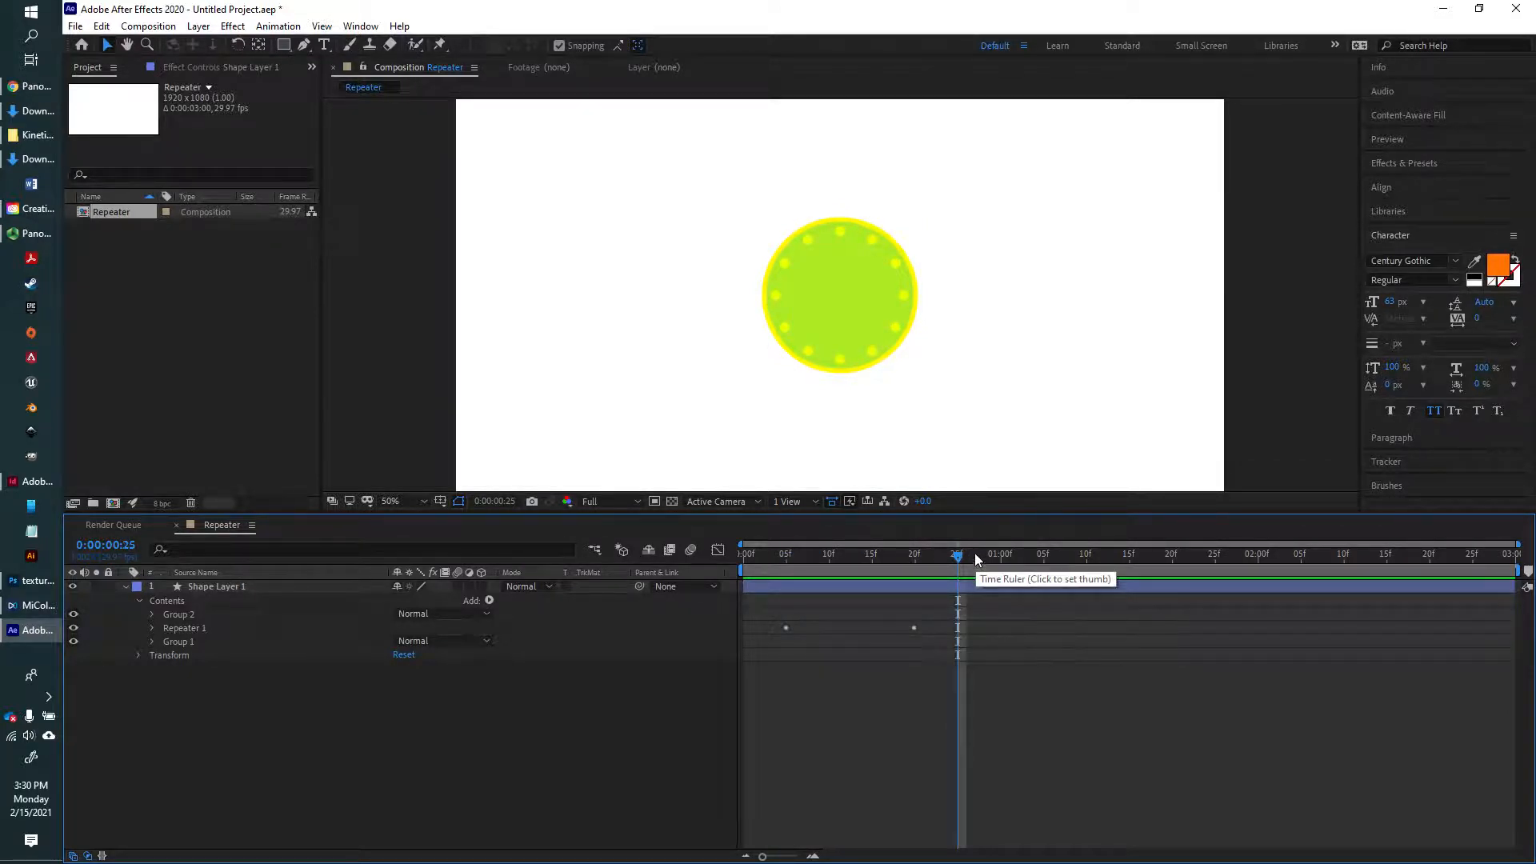
Add a second Repeater to the shape layer's overall contents and place it between Group 2 and Repeater 1
{"action": "left_click", "coordinate": [190, 627]}
{"action": "left_click", "coordinate": [181, 598]}
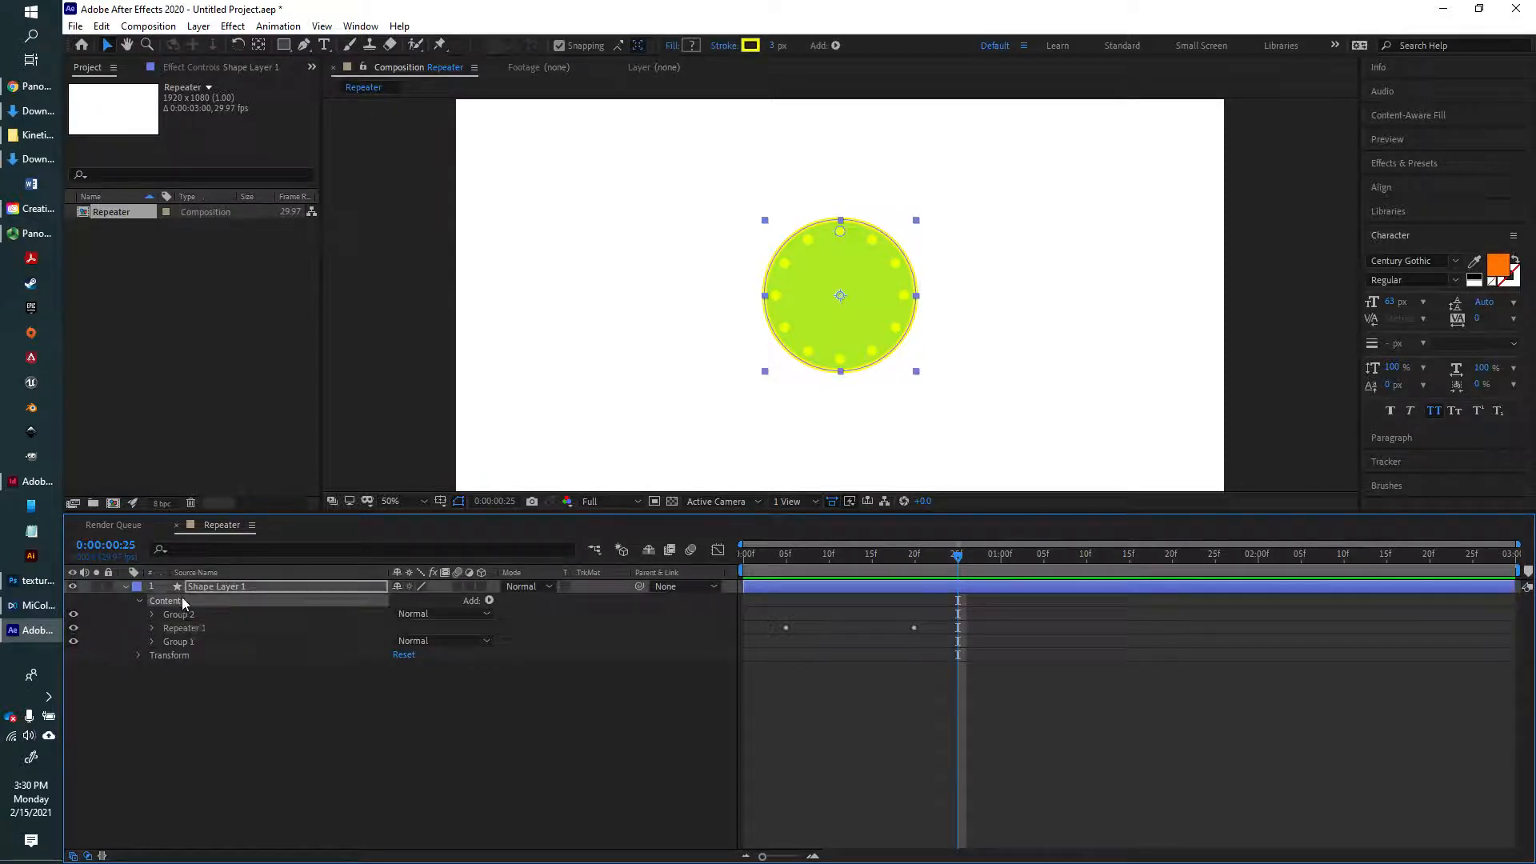
{"action": "left_click", "coordinate": [489, 600]}
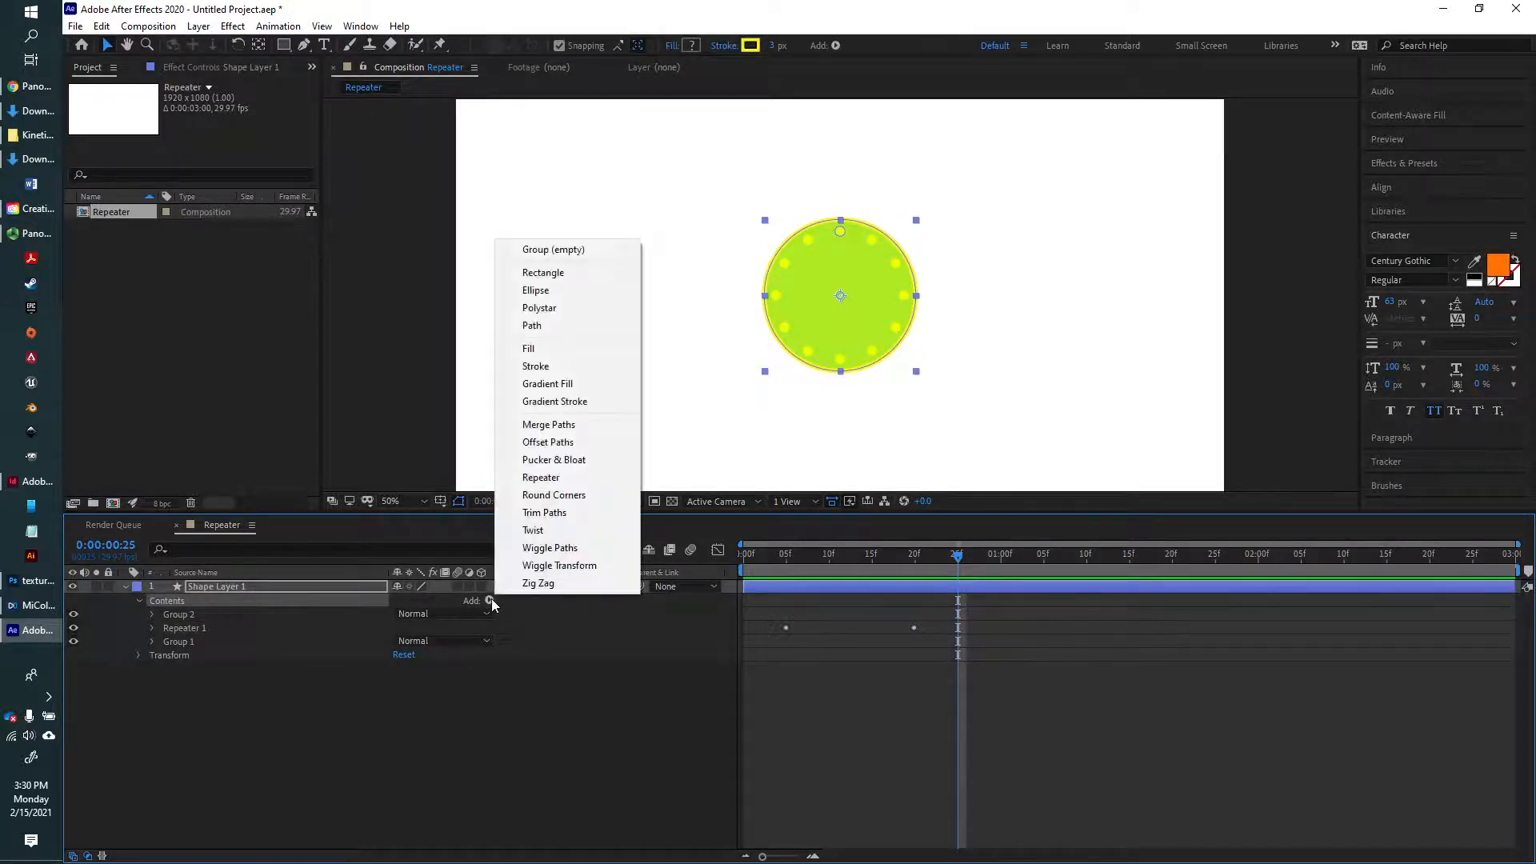
{"action": "left_click", "coordinate": [552, 476]}
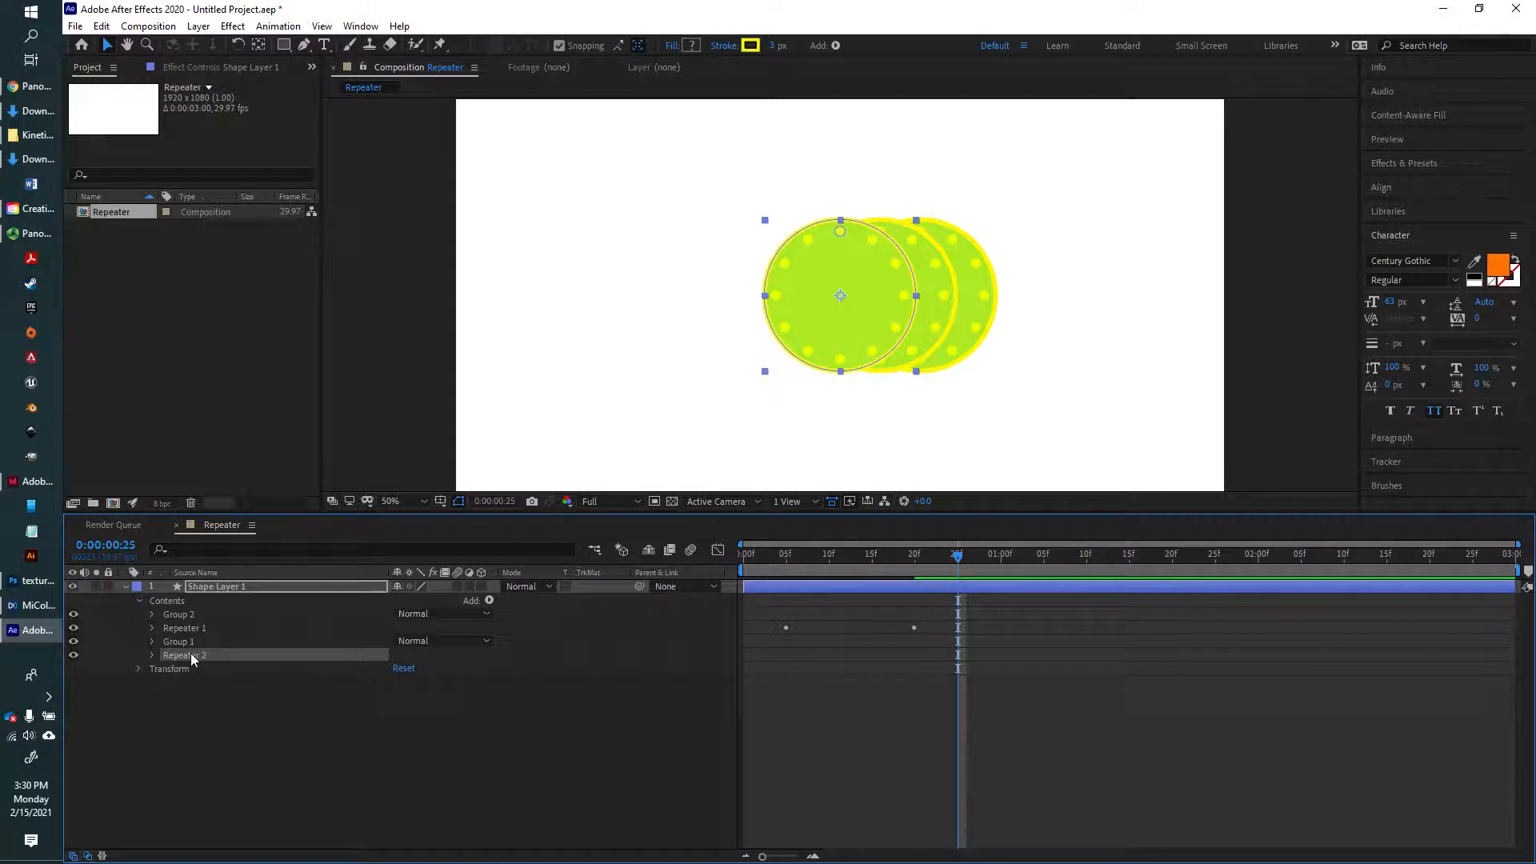
{"action": "left_click_drag", "start_coordinate": [191, 654], "coordinate": [195, 623]}
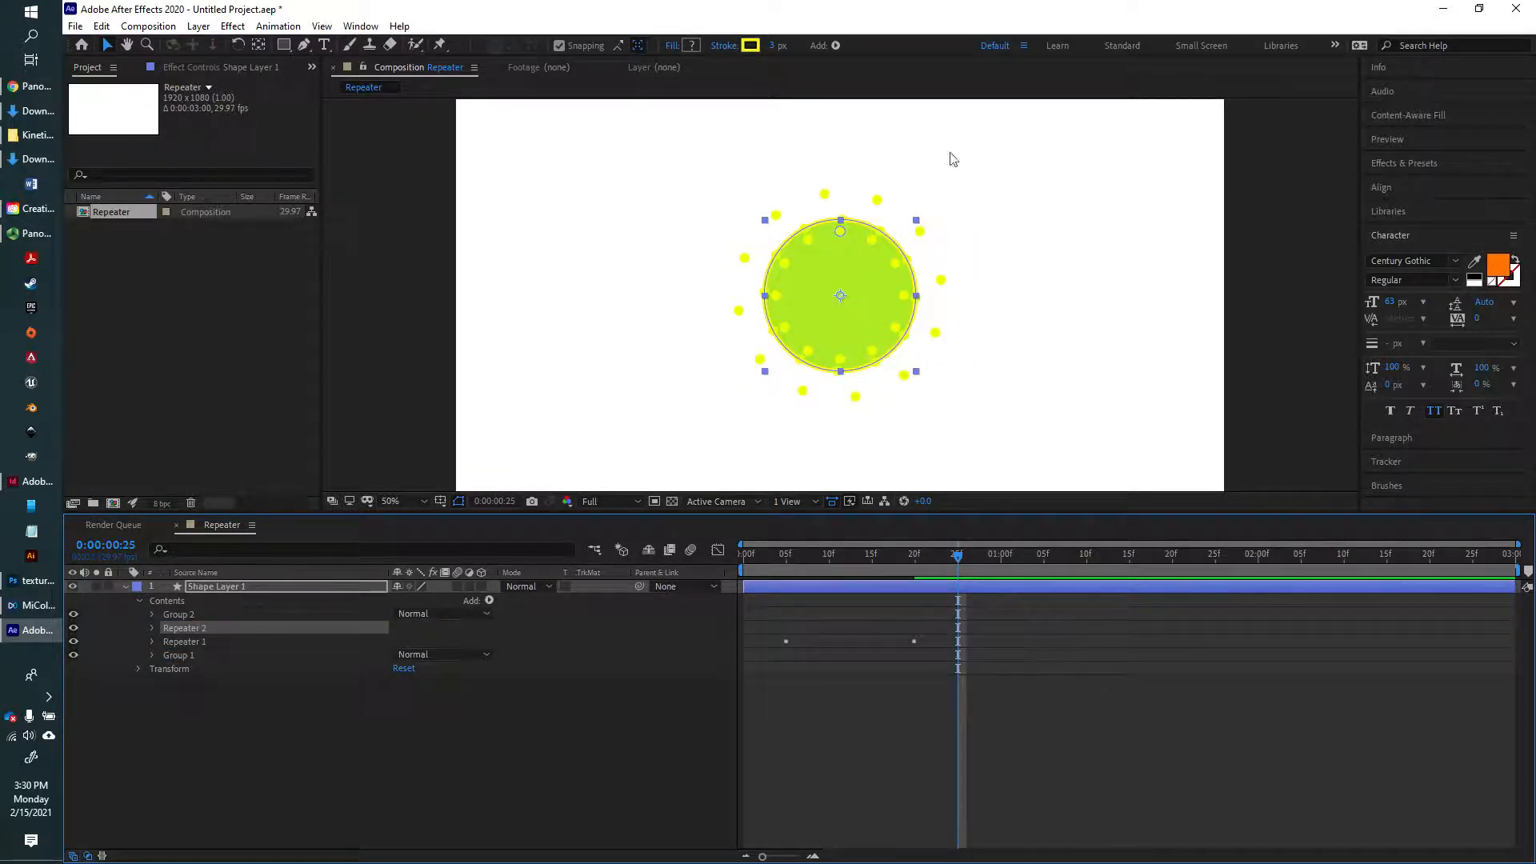
Set Repeater 2's transform position to 0, 0 so its copies sit directly over the original dots
{"action": "left_click", "coordinate": [152, 628]}
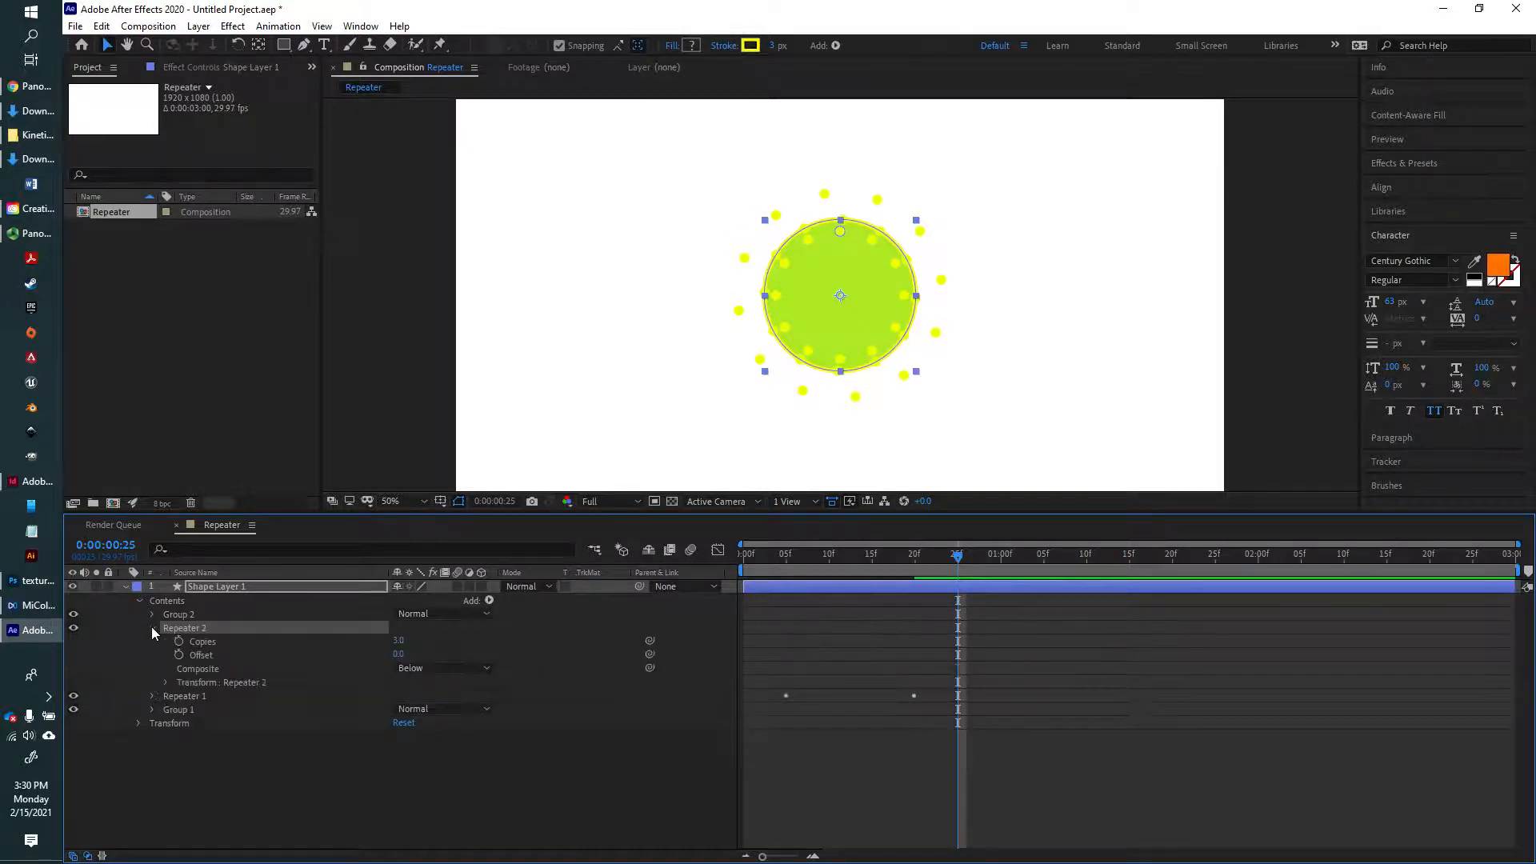
{"action": "left_click", "coordinate": [166, 681]}
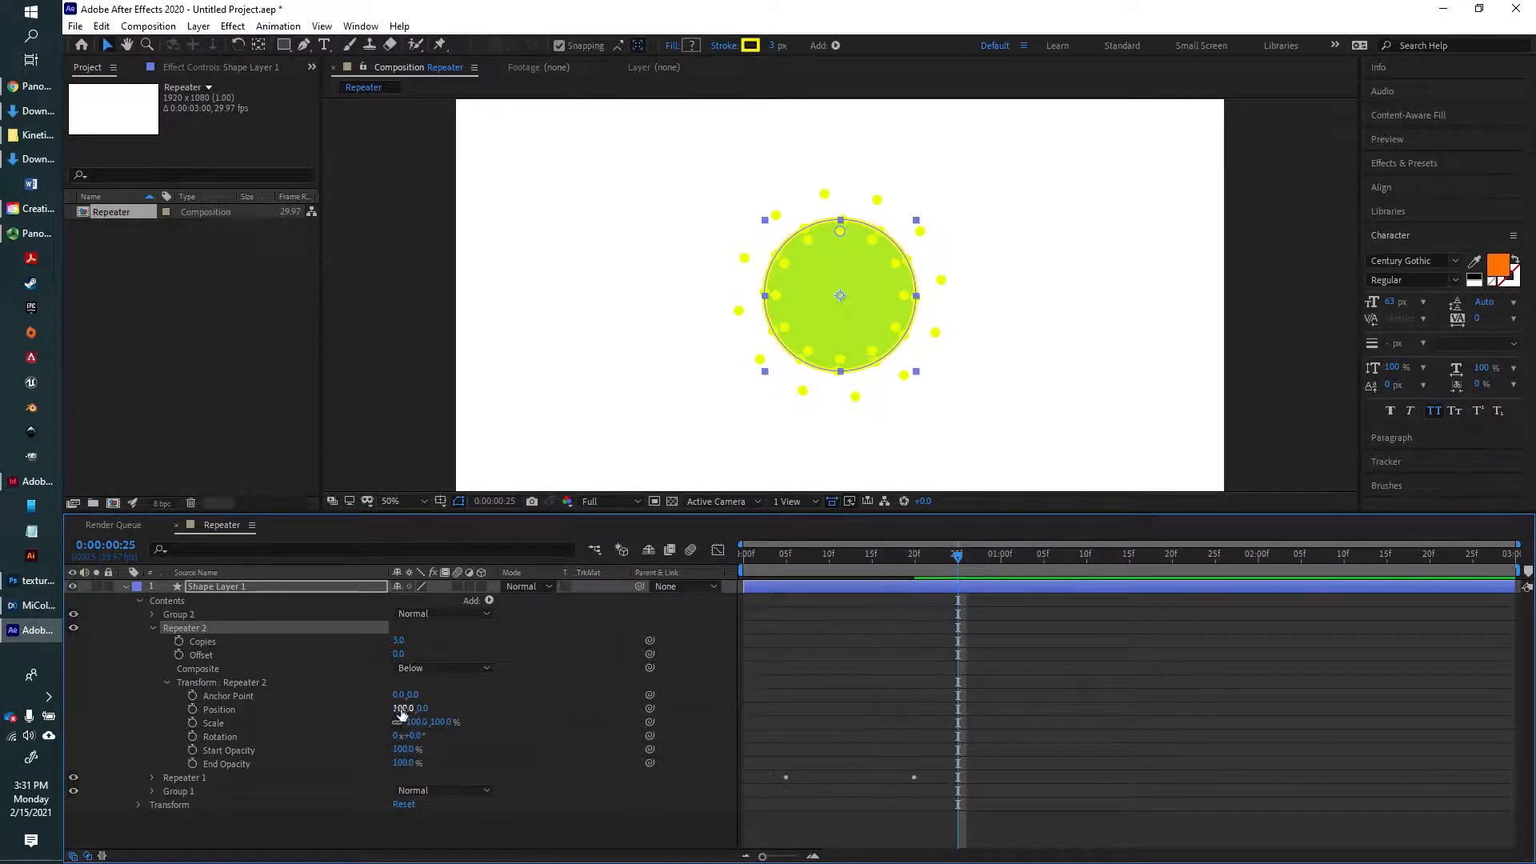
{"action": "left_click_drag", "start_coordinate": [402, 712], "coordinate": [351, 709]}
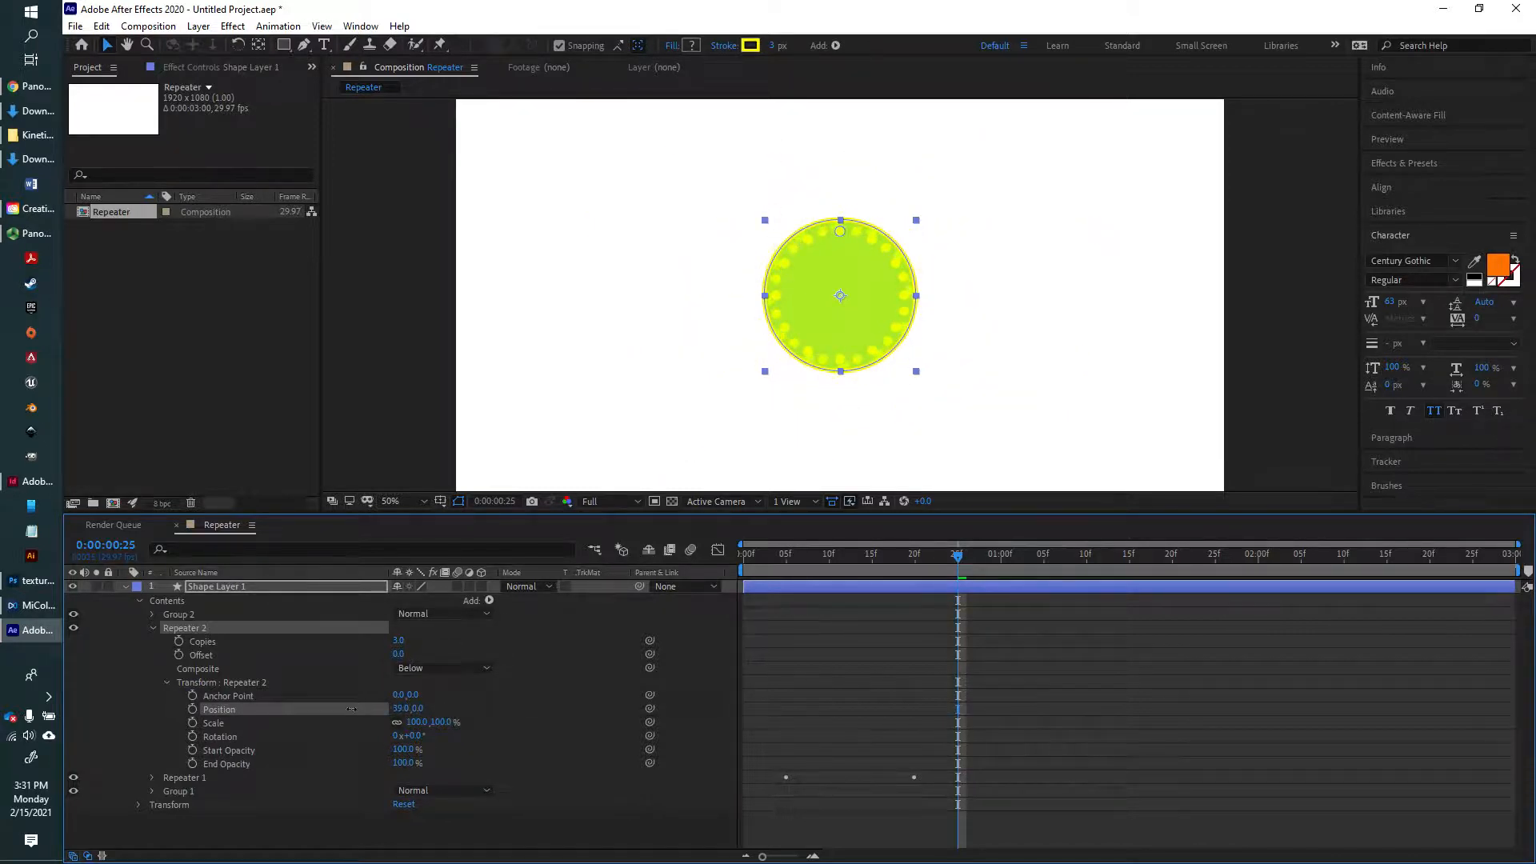
{"action": "left_click", "coordinate": [400, 708]}
{"action": "type", "text": "0"}
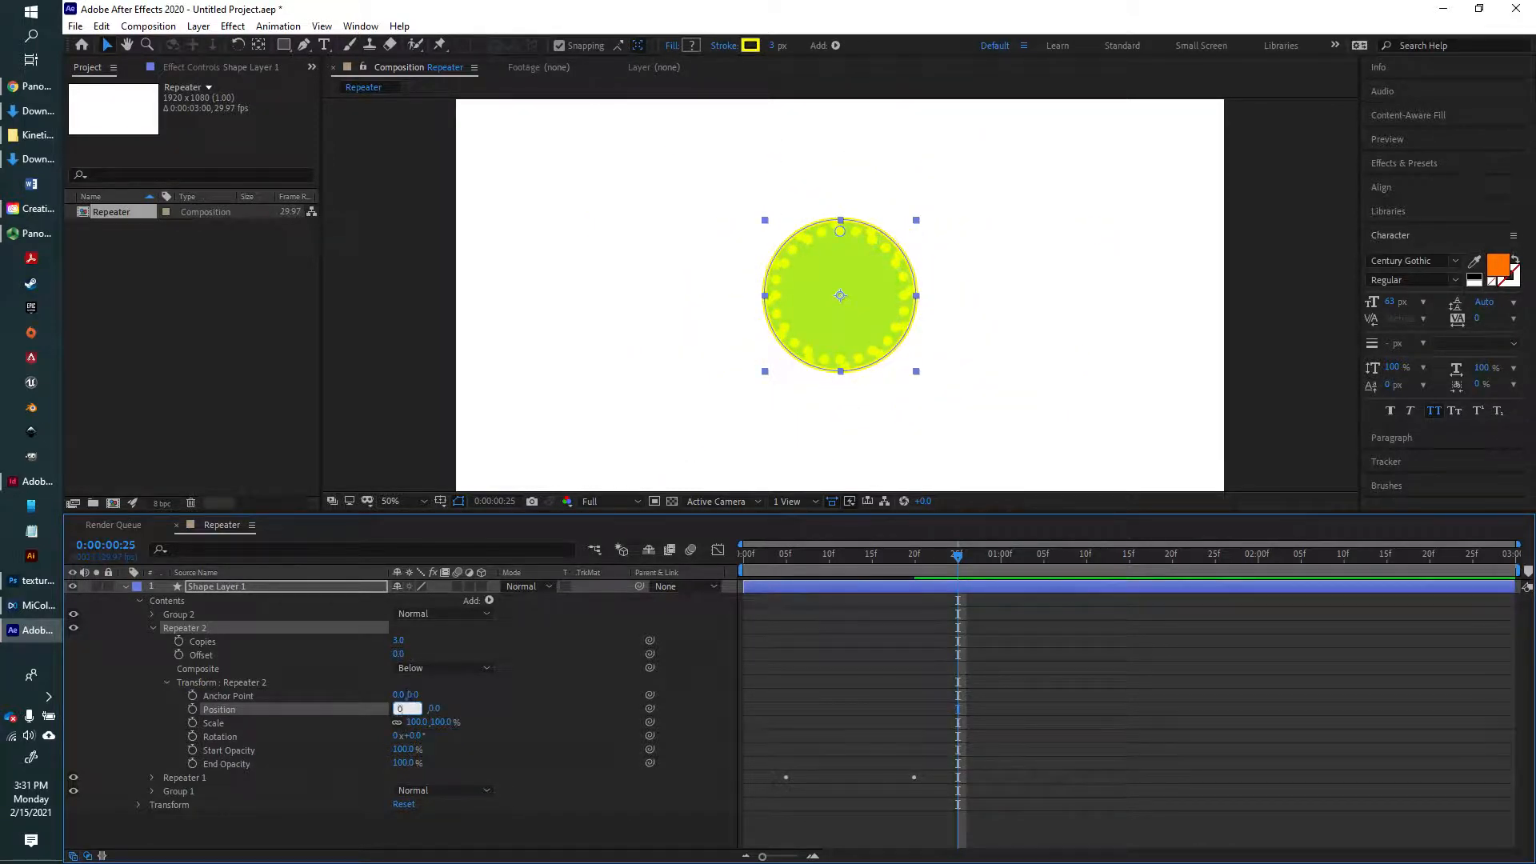
{"action": "key", "text": "Tab"}
{"action": "left_click", "coordinate": [439, 830]}
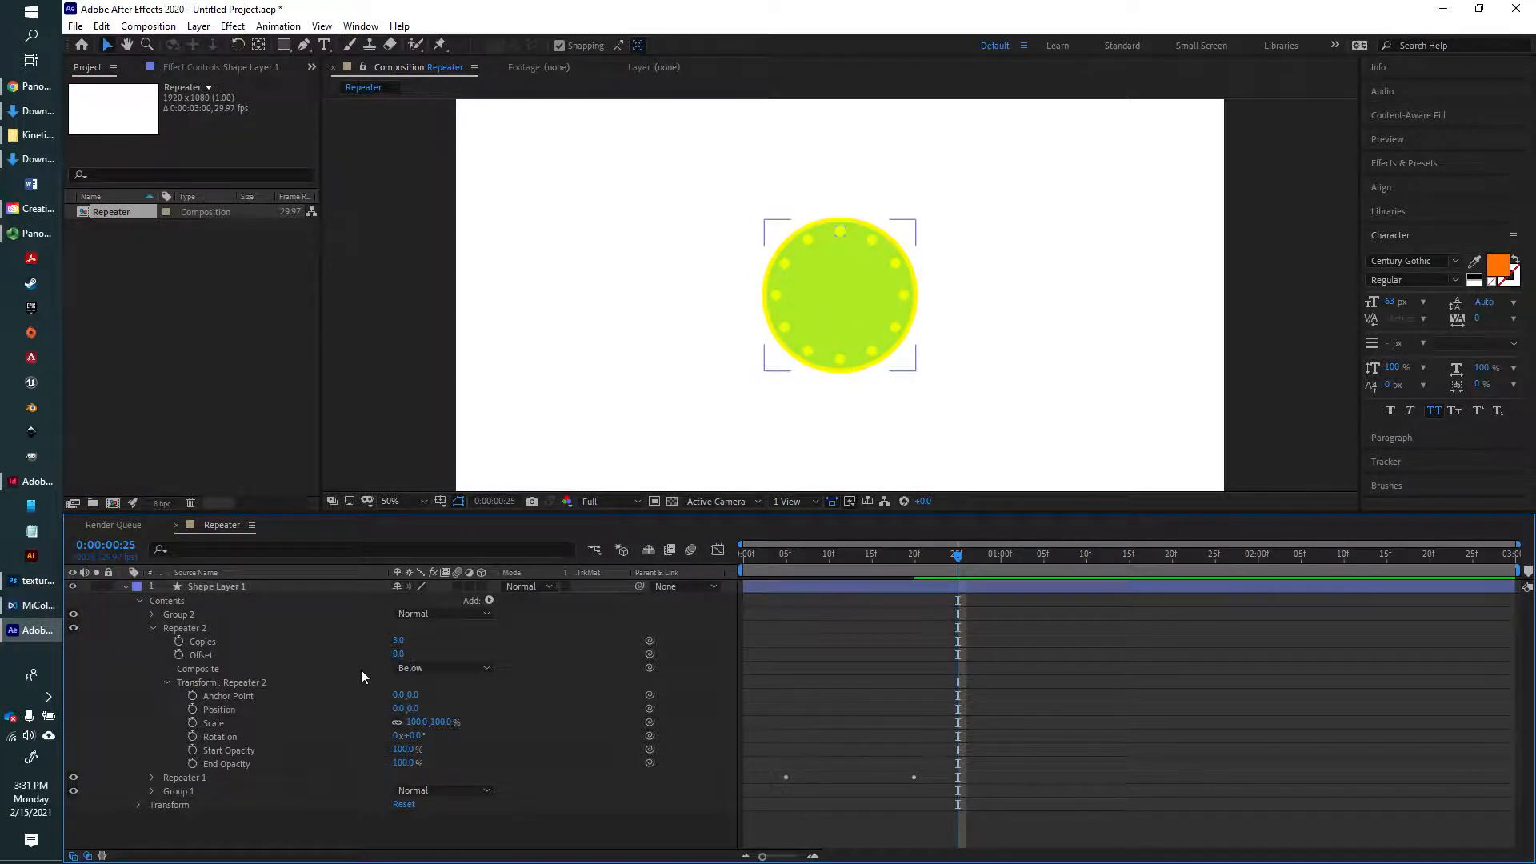
Set the number of copies for Repeater 2 to 10
{"action": "left_click", "coordinate": [404, 641]}
{"action": "type", "text": "10"}
{"action": "key", "text": "Tab"}
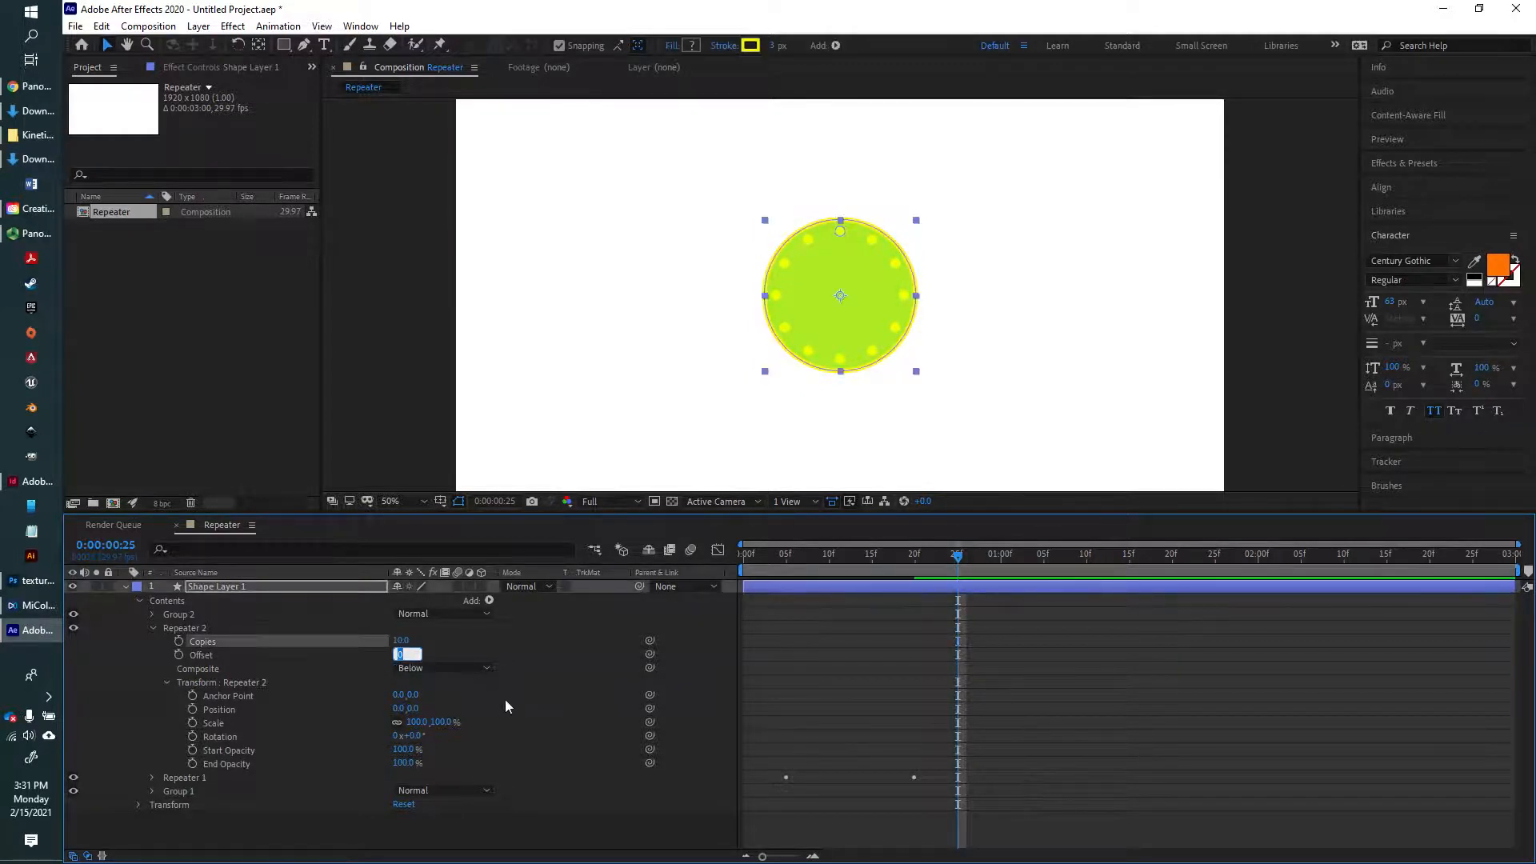
{"action": "left_click", "coordinate": [472, 826]}
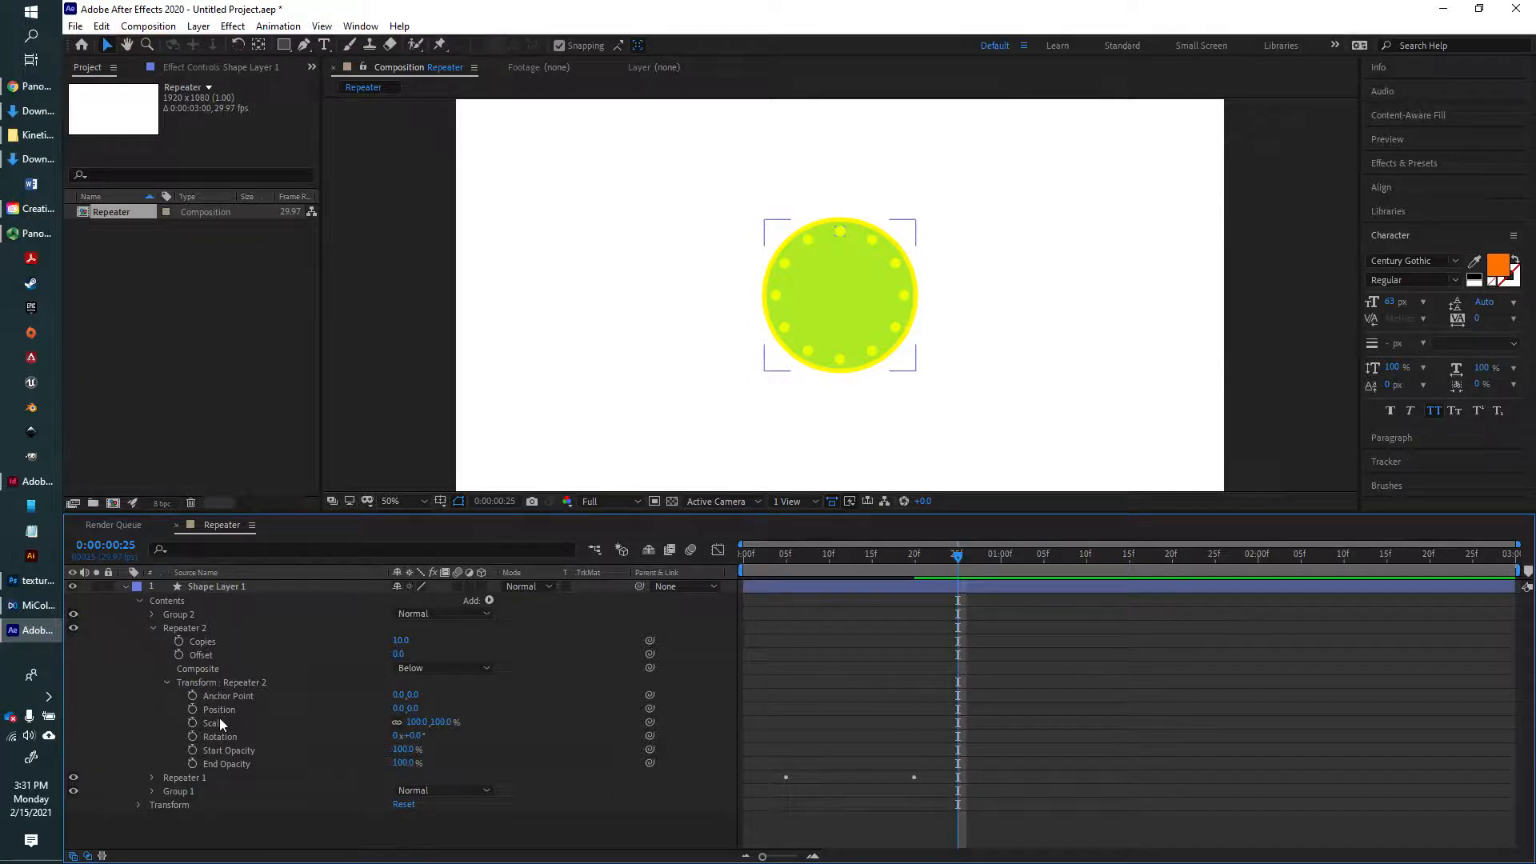
Try reducing Repeater 2's scale to see its effect on the dots, and restore it to 100%
{"action": "mouse_move", "coordinate": [445, 726]}
{"action": "left_mouse_down"}
{"action": "mouse_move", "coordinate": [514, 719]}
{"action": "mouse_move", "coordinate": [445, 730]}
{"action": "left_mouse_up"}
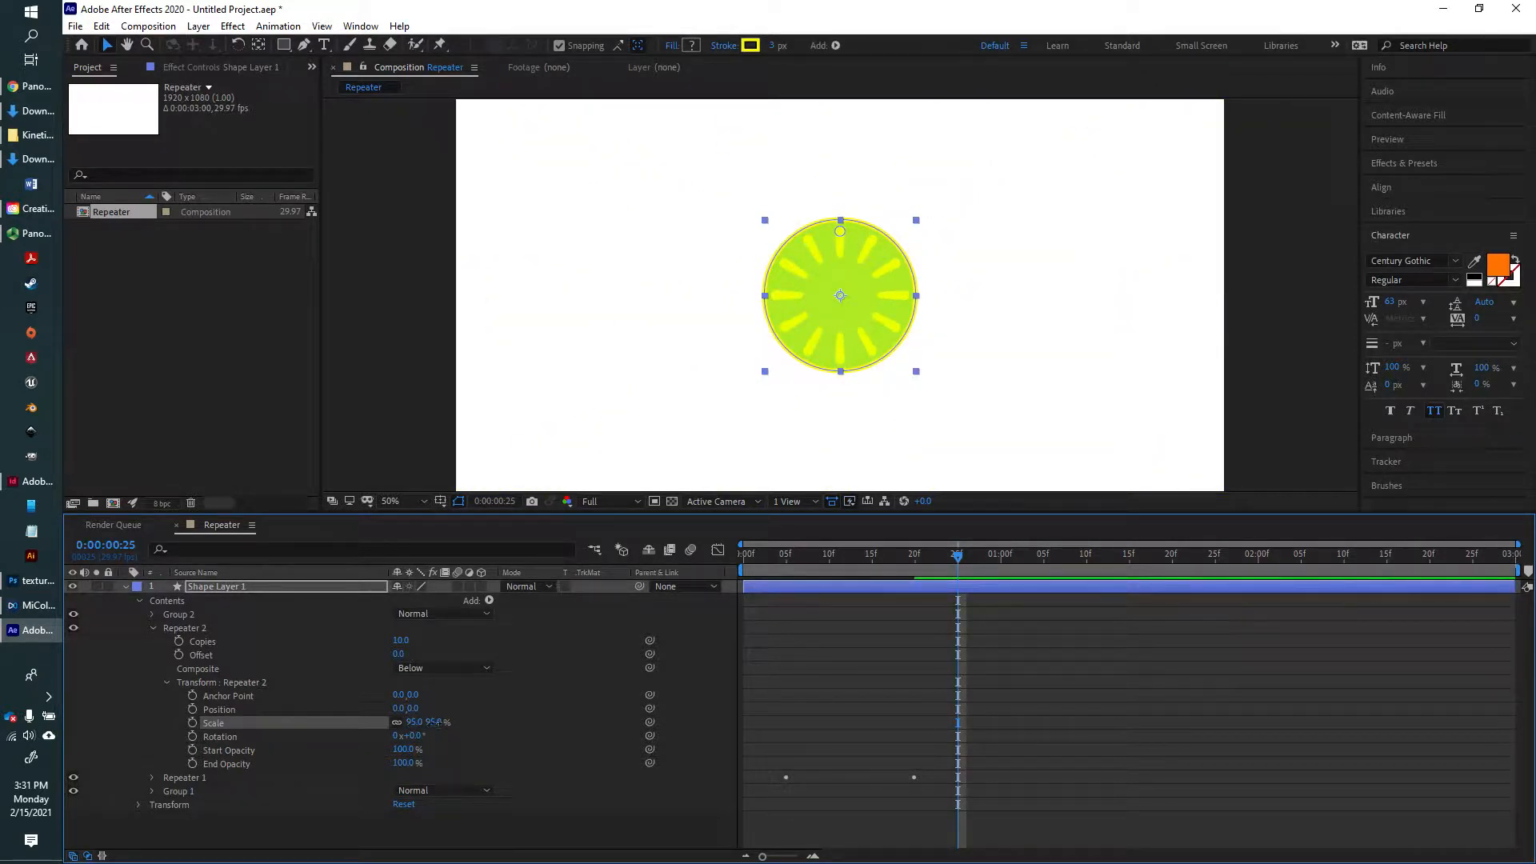
{"action": "left_click", "coordinate": [434, 722]}
{"action": "type", "text": "100"}
{"action": "key", "text": "Tab"}
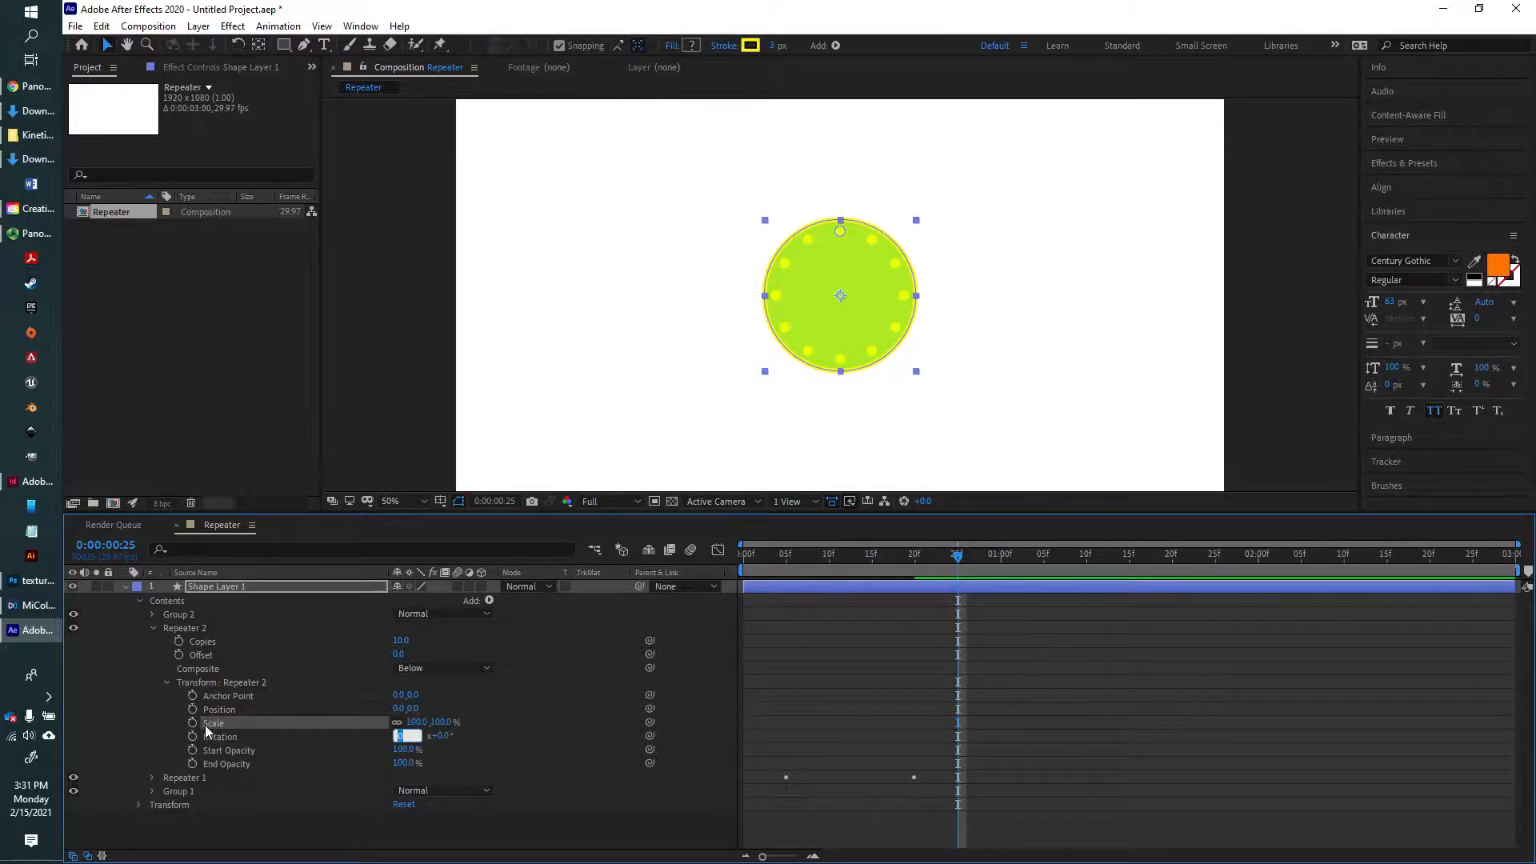
Keyframe Repeater 2's scale at 100% on frame 25 and at 200% on 0:00:01:10
{"action": "left_click", "coordinate": [192, 723]}
{"action": "left_click_drag", "start_coordinate": [962, 568], "coordinate": [1088, 569]}
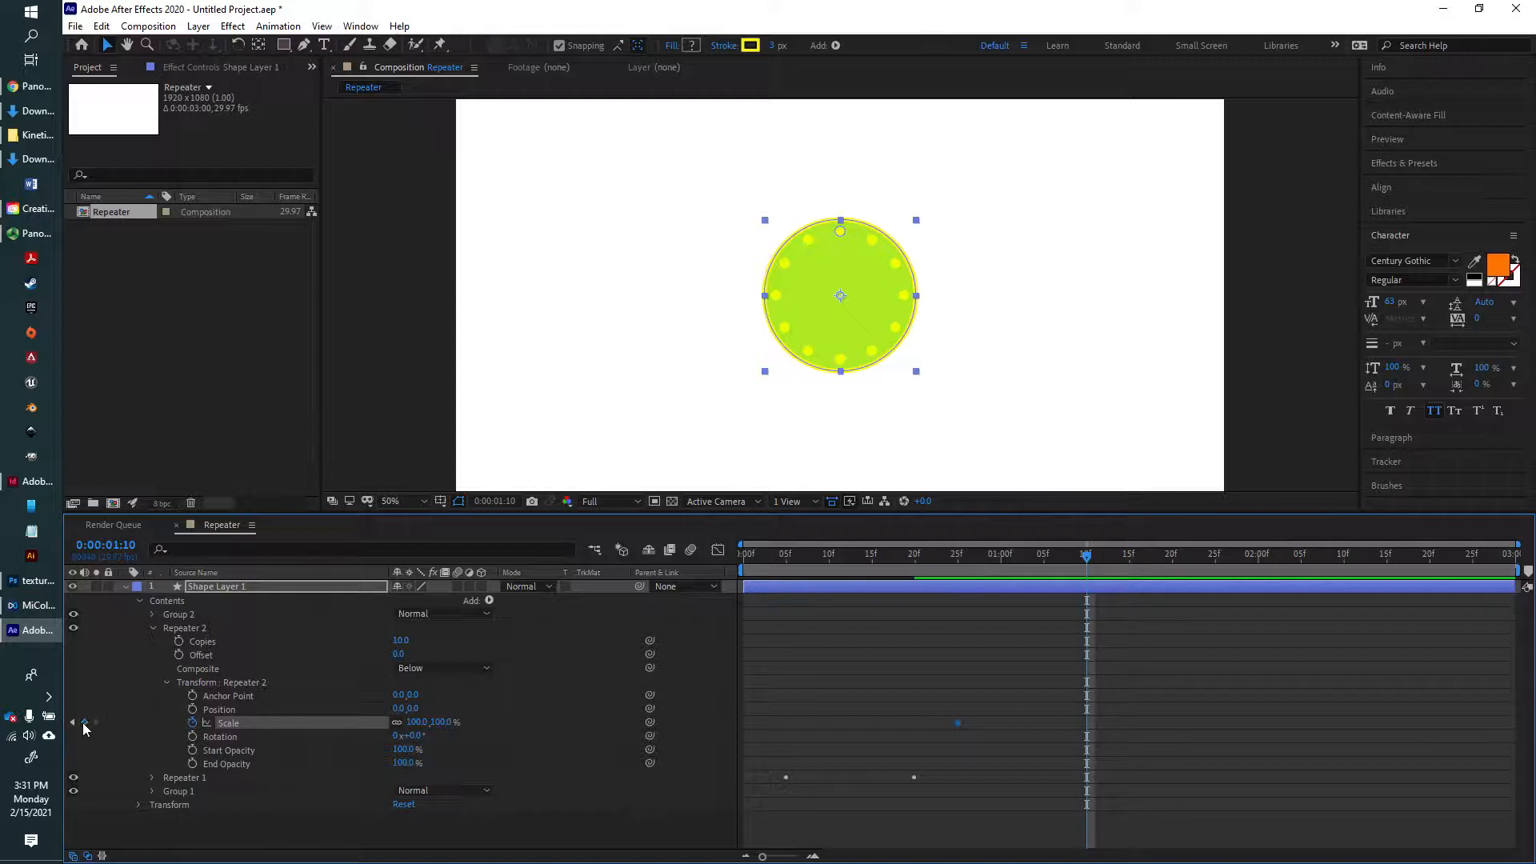
{"action": "left_click", "coordinate": [445, 722]}
{"action": "type", "text": "200"}
{"action": "key", "text": "Tab"}
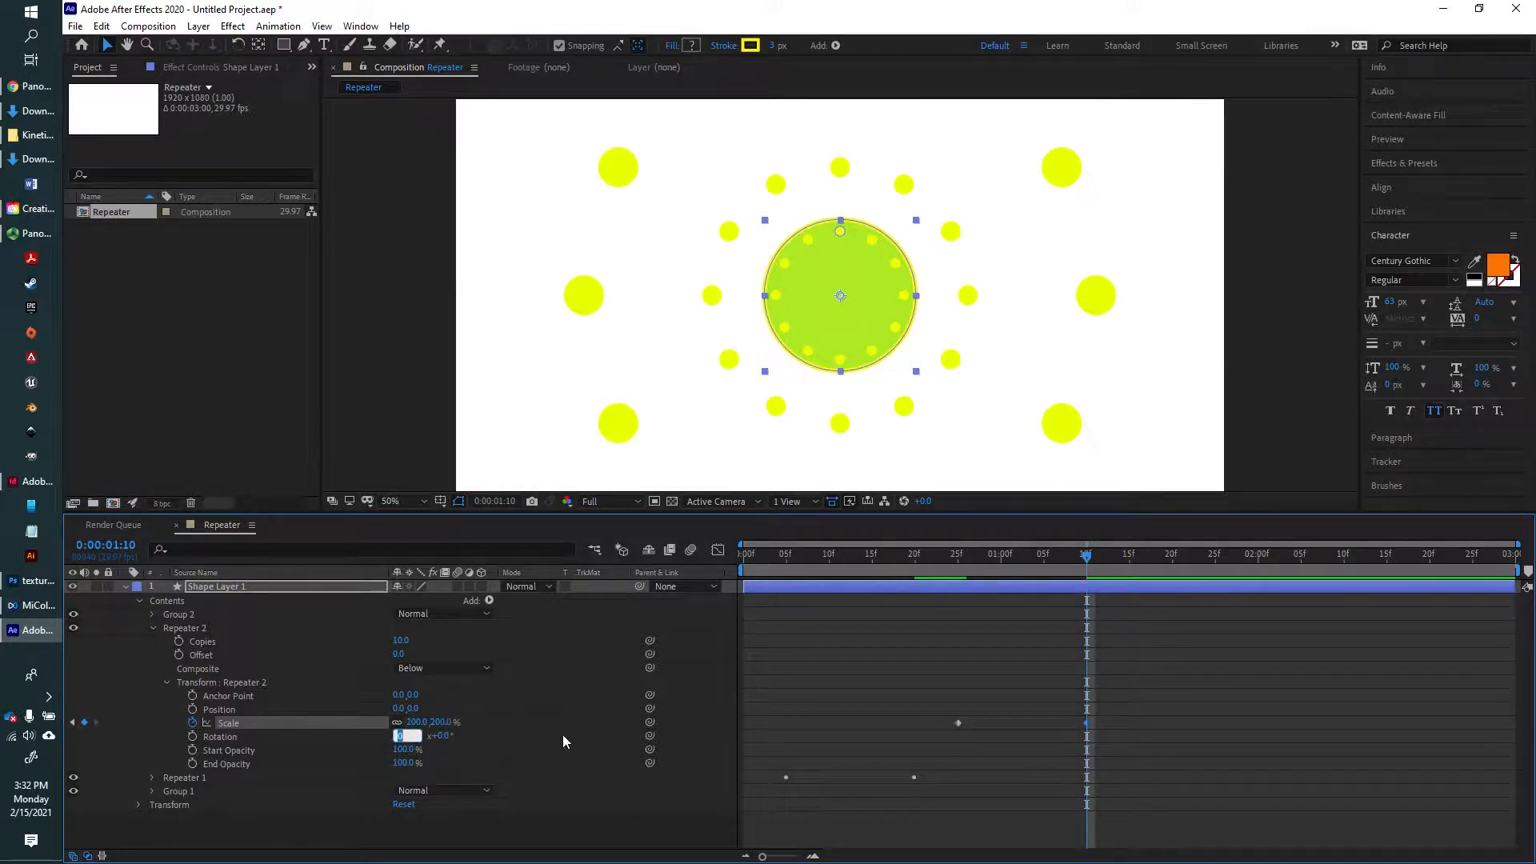
{"action": "left_click", "coordinate": [1168, 672]}
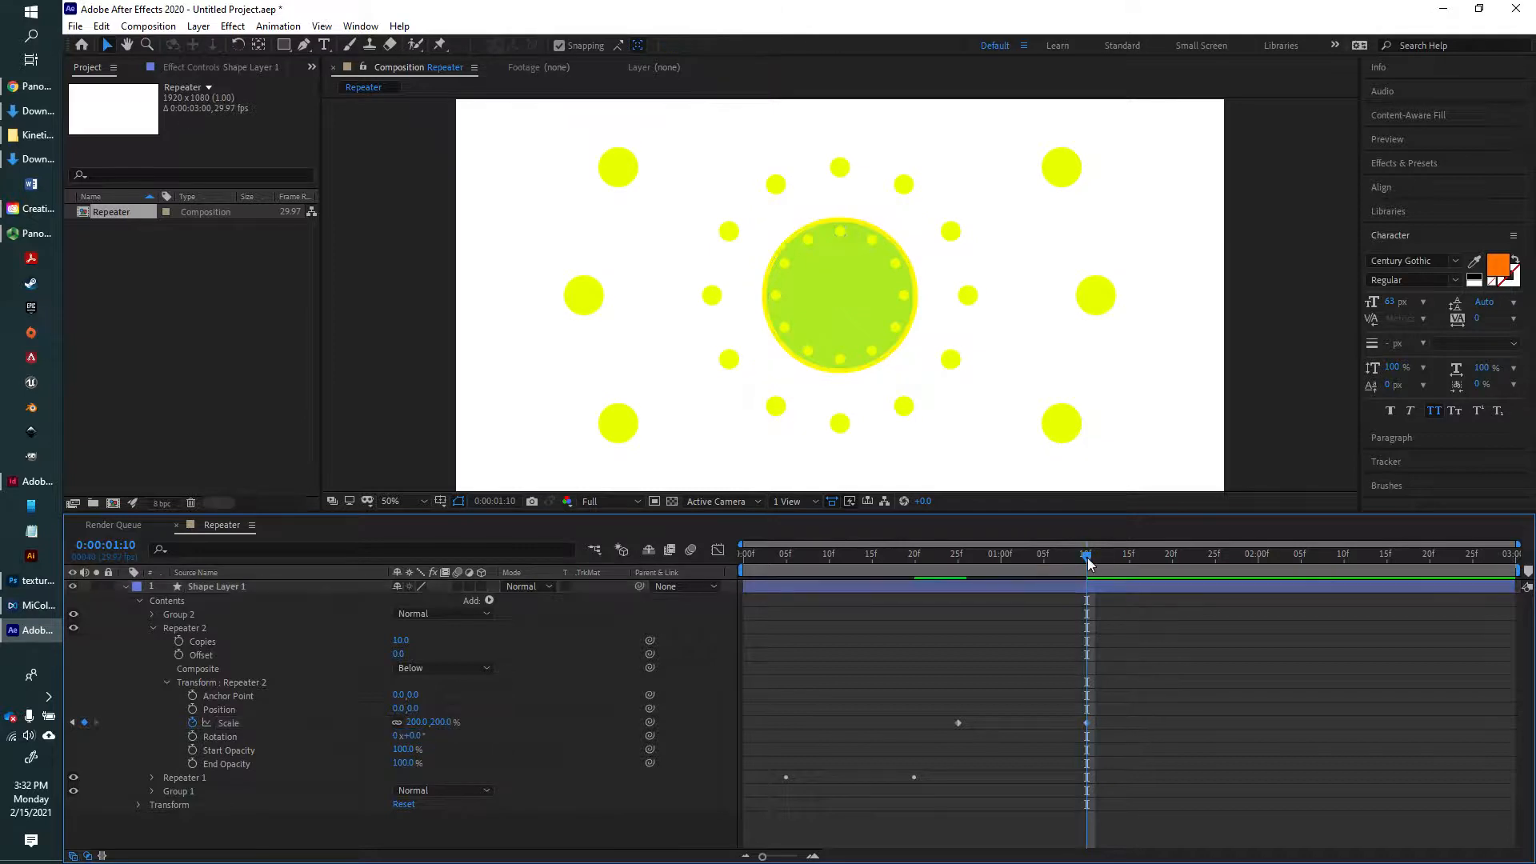
Scrub between frame 25 and 0:00:01:10 to preview the dots' scale animation
{"action": "mouse_move", "coordinate": [1090, 557]}
{"action": "left_mouse_down"}
{"action": "mouse_move", "coordinate": [960, 567]}
{"action": "mouse_move", "coordinate": [1012, 560]}
{"action": "mouse_move", "coordinate": [1091, 583]}
{"action": "left_mouse_up"}
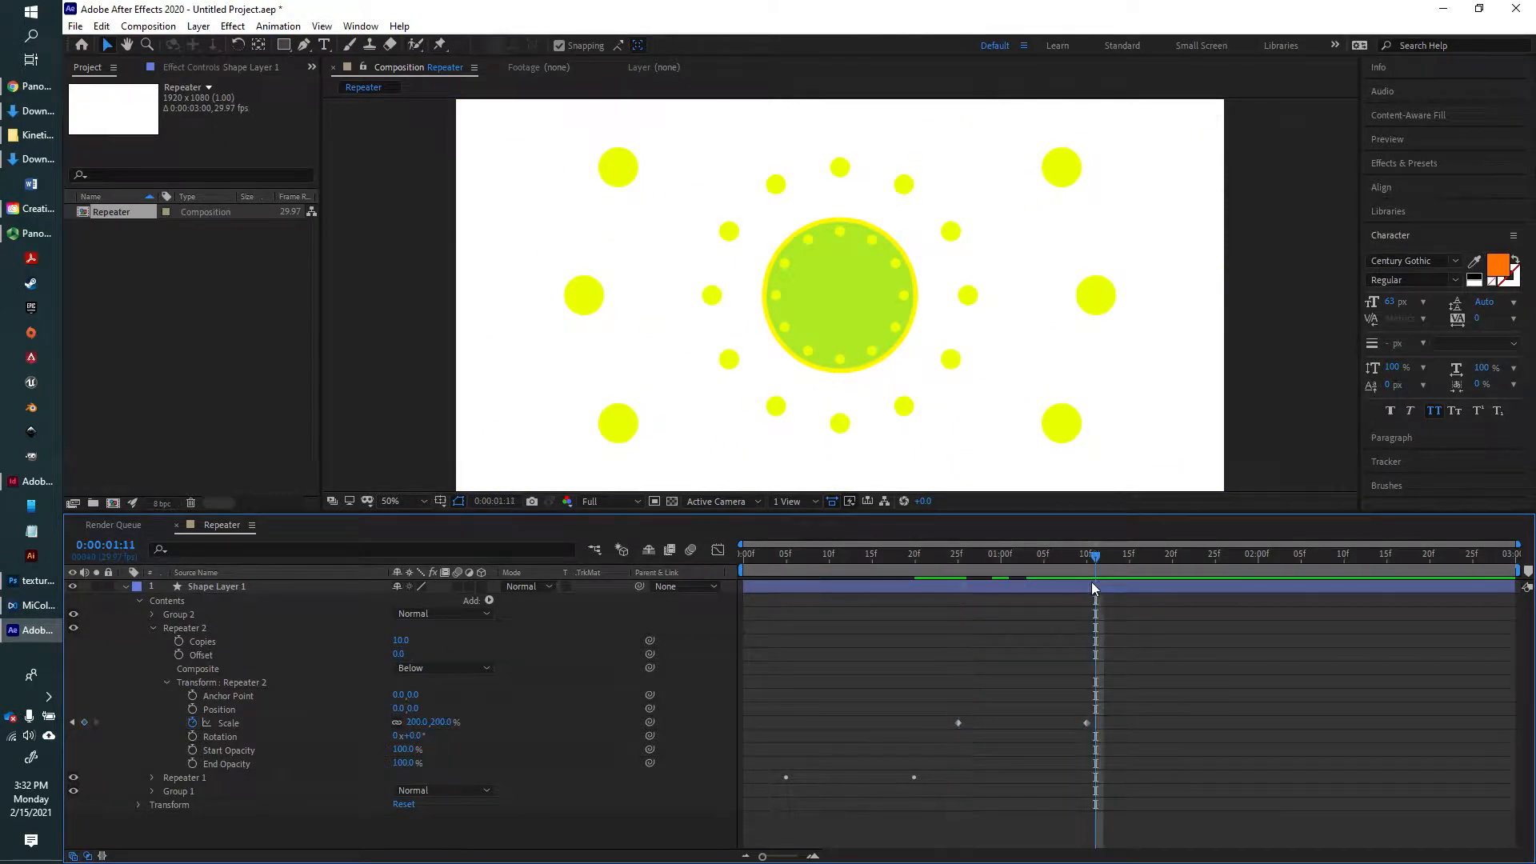
{"action": "left_click", "coordinate": [1091, 583]}
{"action": "left_click", "coordinate": [1087, 555]}
{"action": "left_click", "coordinate": [1187, 737]}
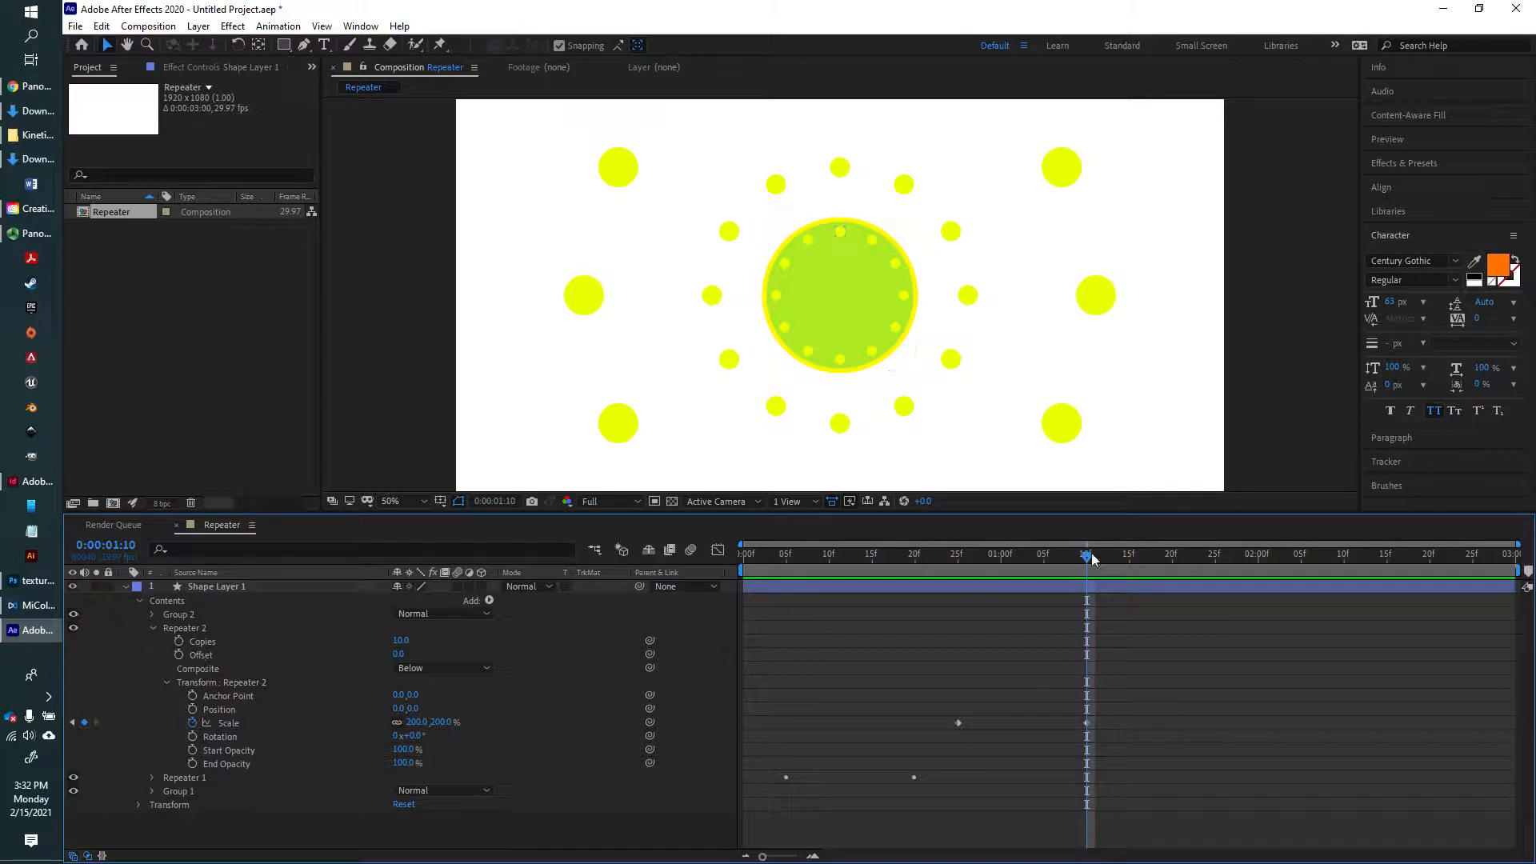
{"action": "left_click_drag", "start_coordinate": [1088, 556], "coordinate": [976, 560]}
Add Copies and Offset keyframes for Repeater 2 at frame 25 and at 0:00:01:10, aligned with the scale keyframes
{"action": "left_click", "coordinate": [72, 721]}
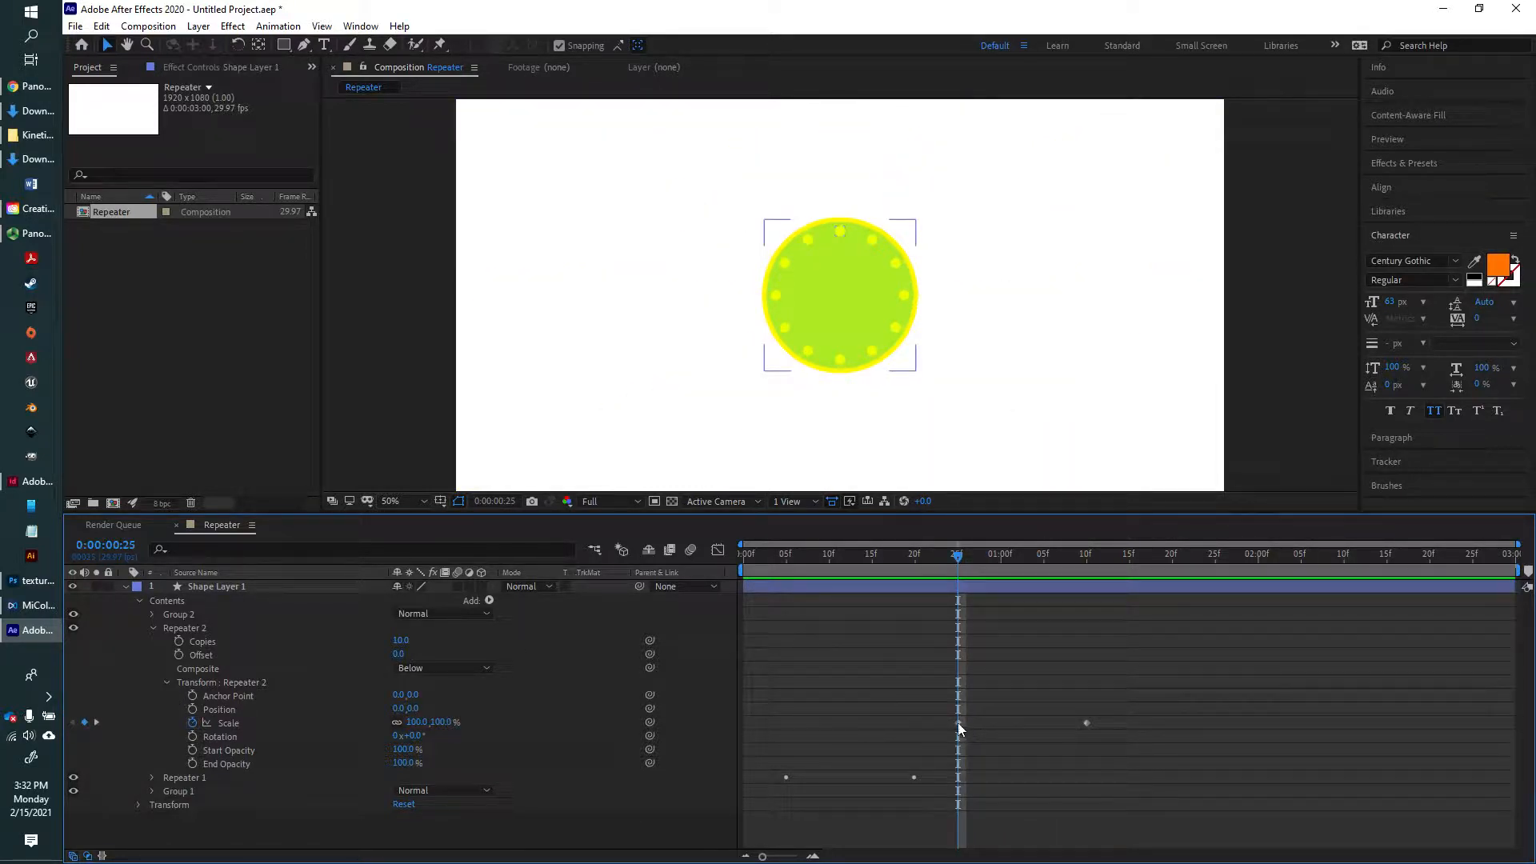
{"action": "left_click", "coordinate": [177, 640]}
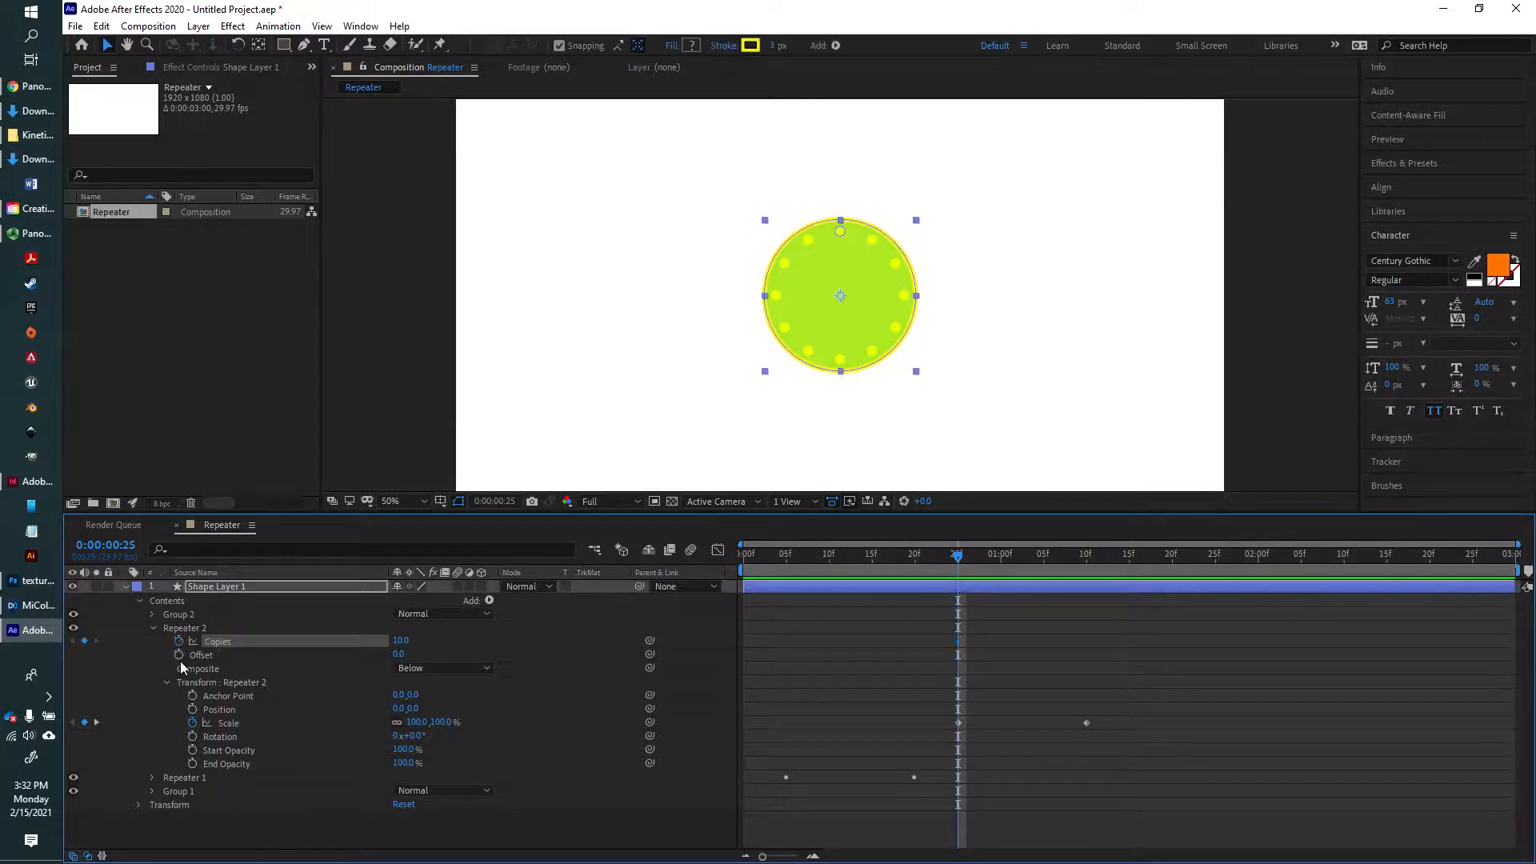
{"action": "left_click", "coordinate": [178, 655]}
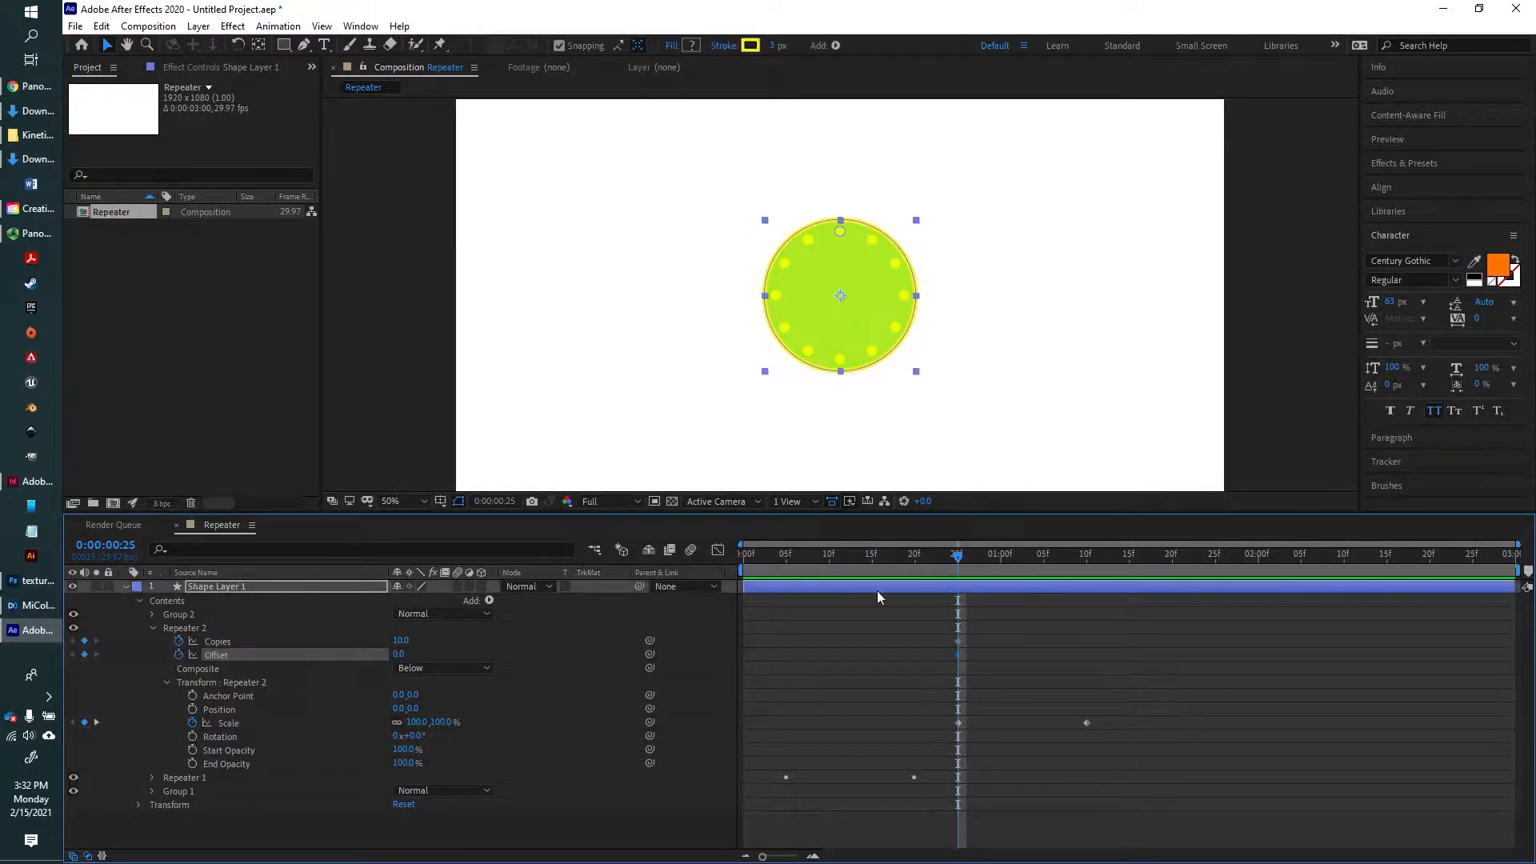
{"action": "left_click", "coordinate": [96, 723]}
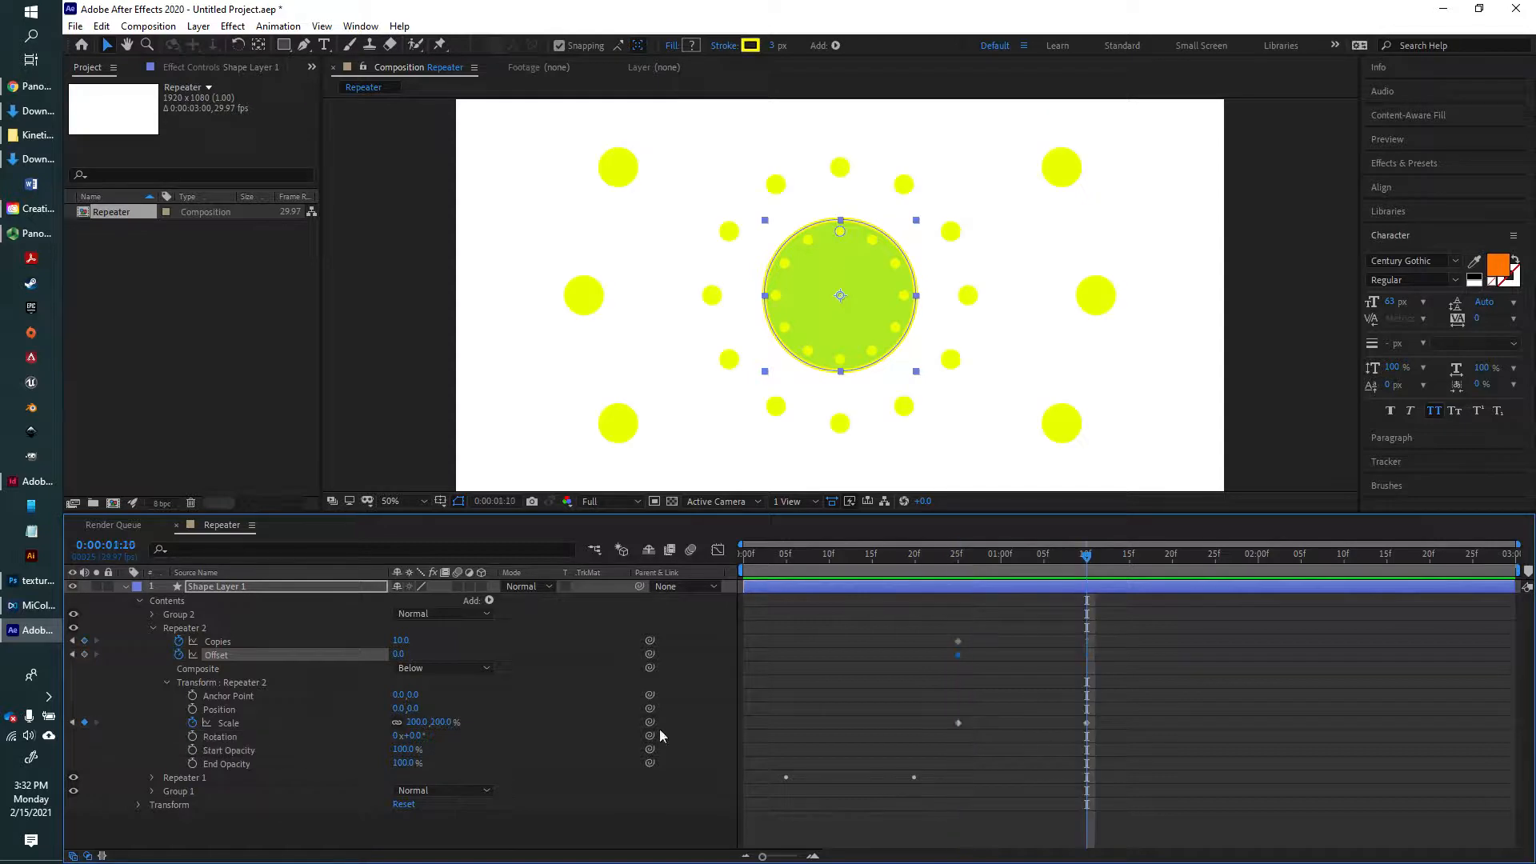
{"action": "left_click", "coordinate": [84, 641]}
{"action": "left_click", "coordinate": [84, 655]}
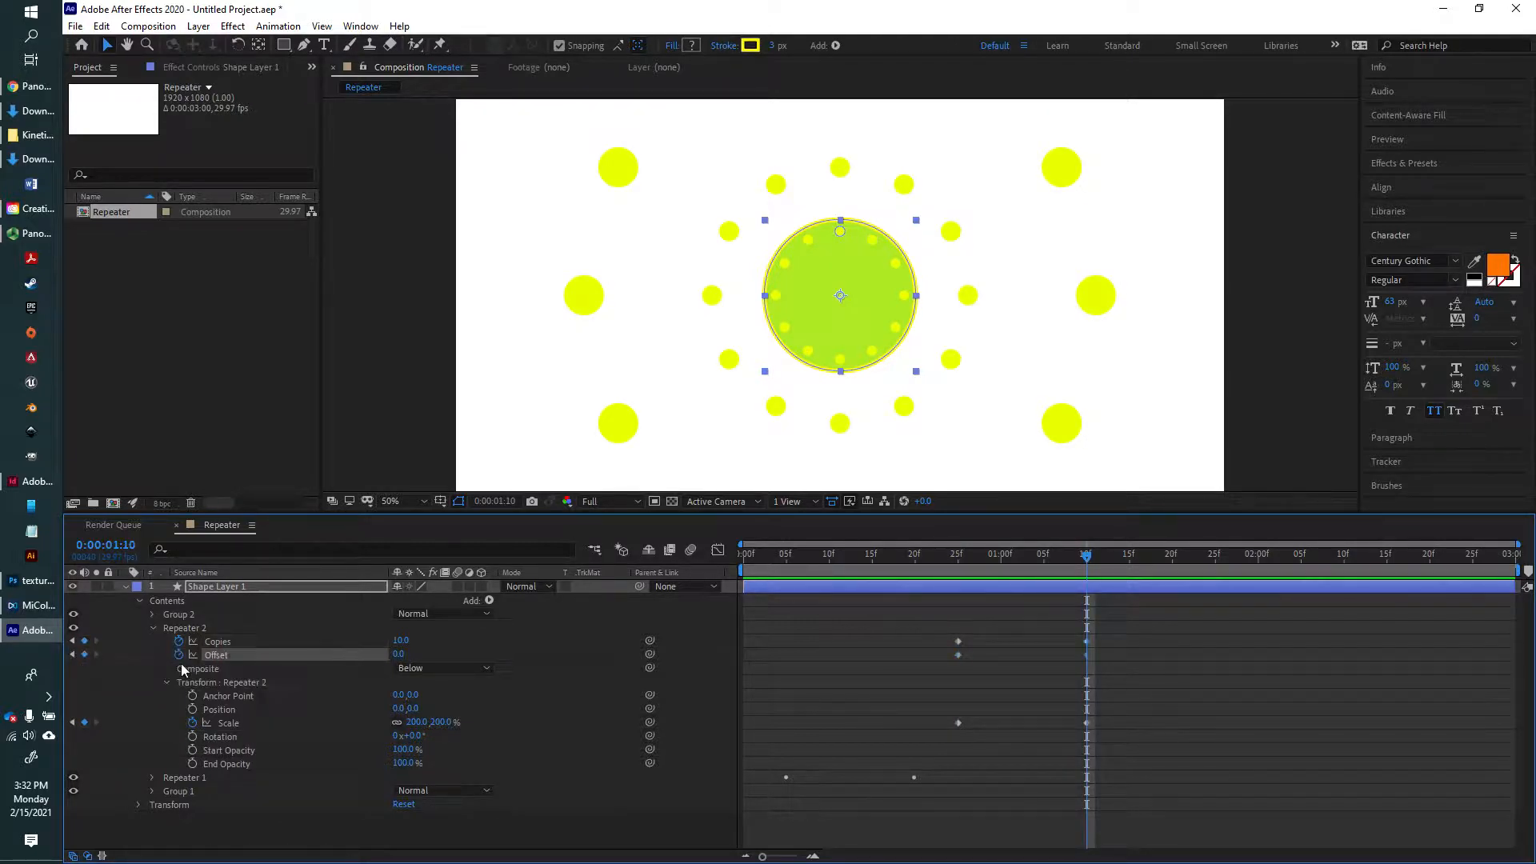
Set Repeater 2's Copies keyframe at 0:00:01:10 to 0
{"action": "left_click", "coordinate": [1181, 683]}
{"action": "left_click", "coordinate": [1087, 640]}
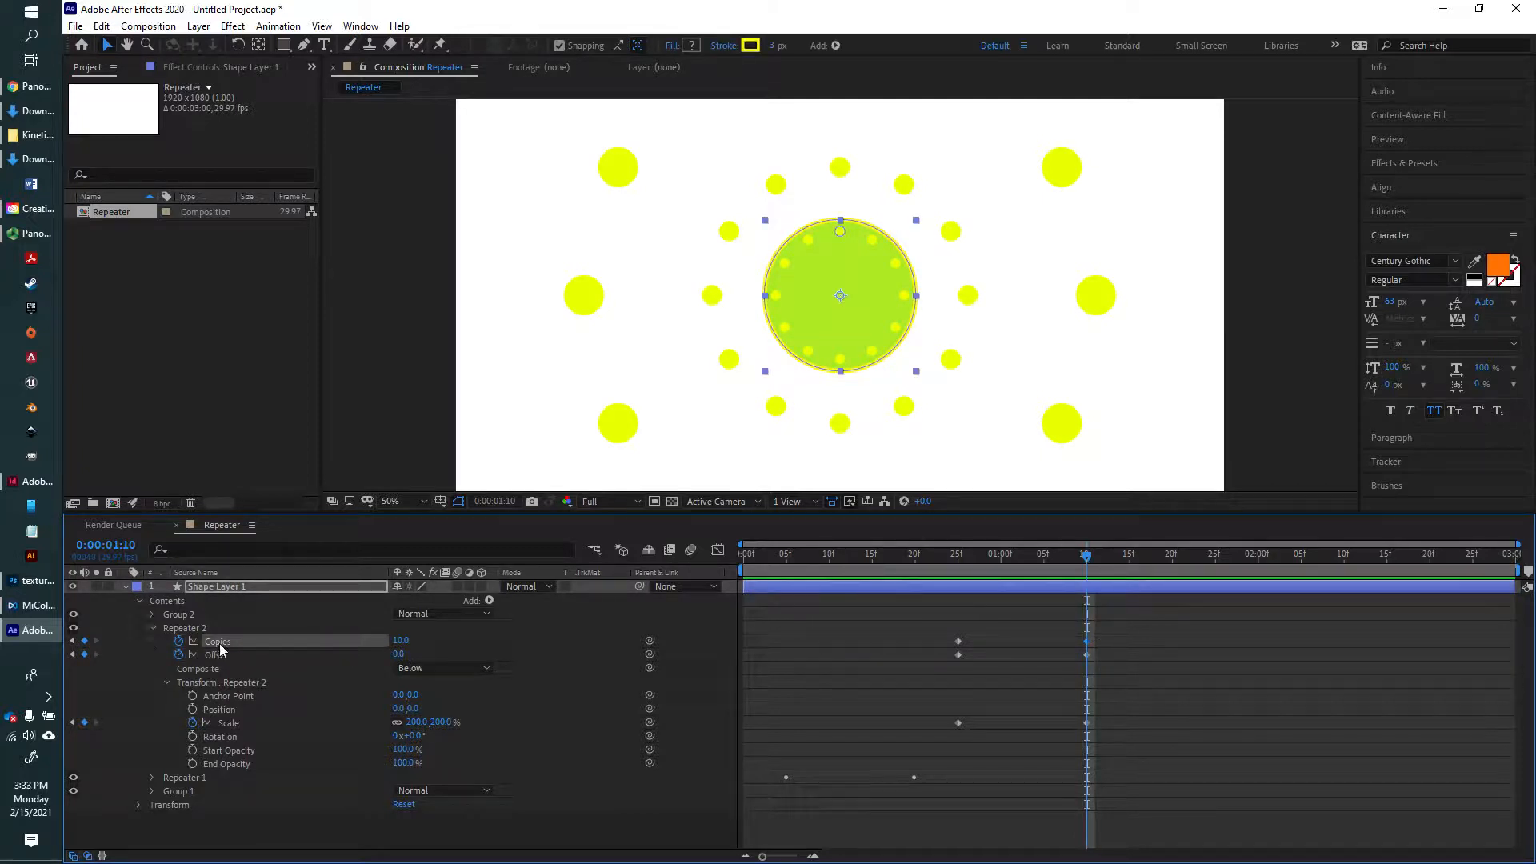
{"action": "left_click", "coordinate": [400, 641]}
{"action": "type", "text": "0"}
{"action": "key", "text": "Tab"}
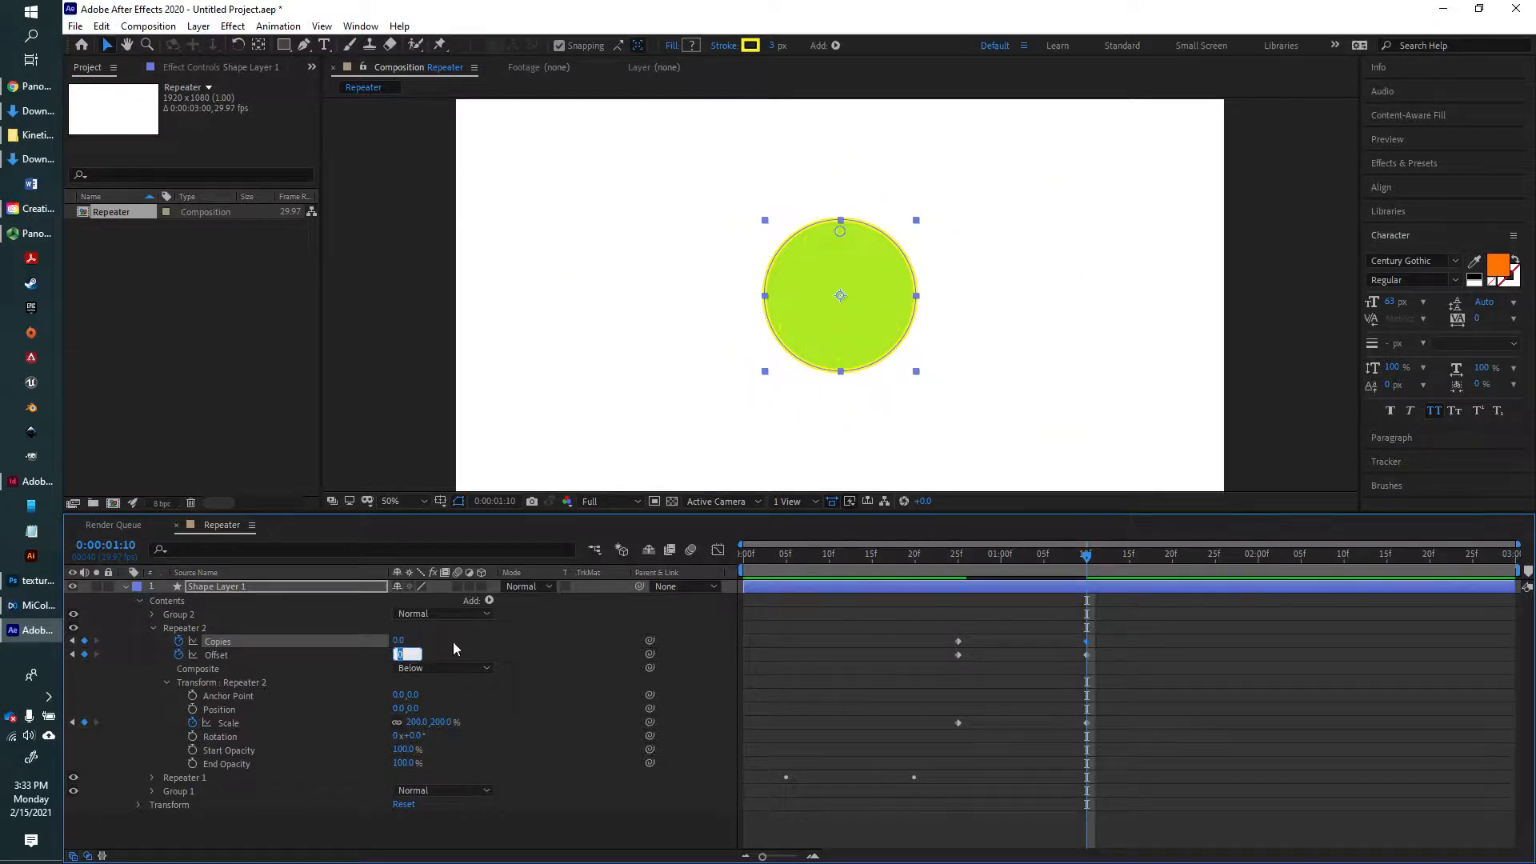
{"action": "left_click", "coordinate": [1232, 722]}
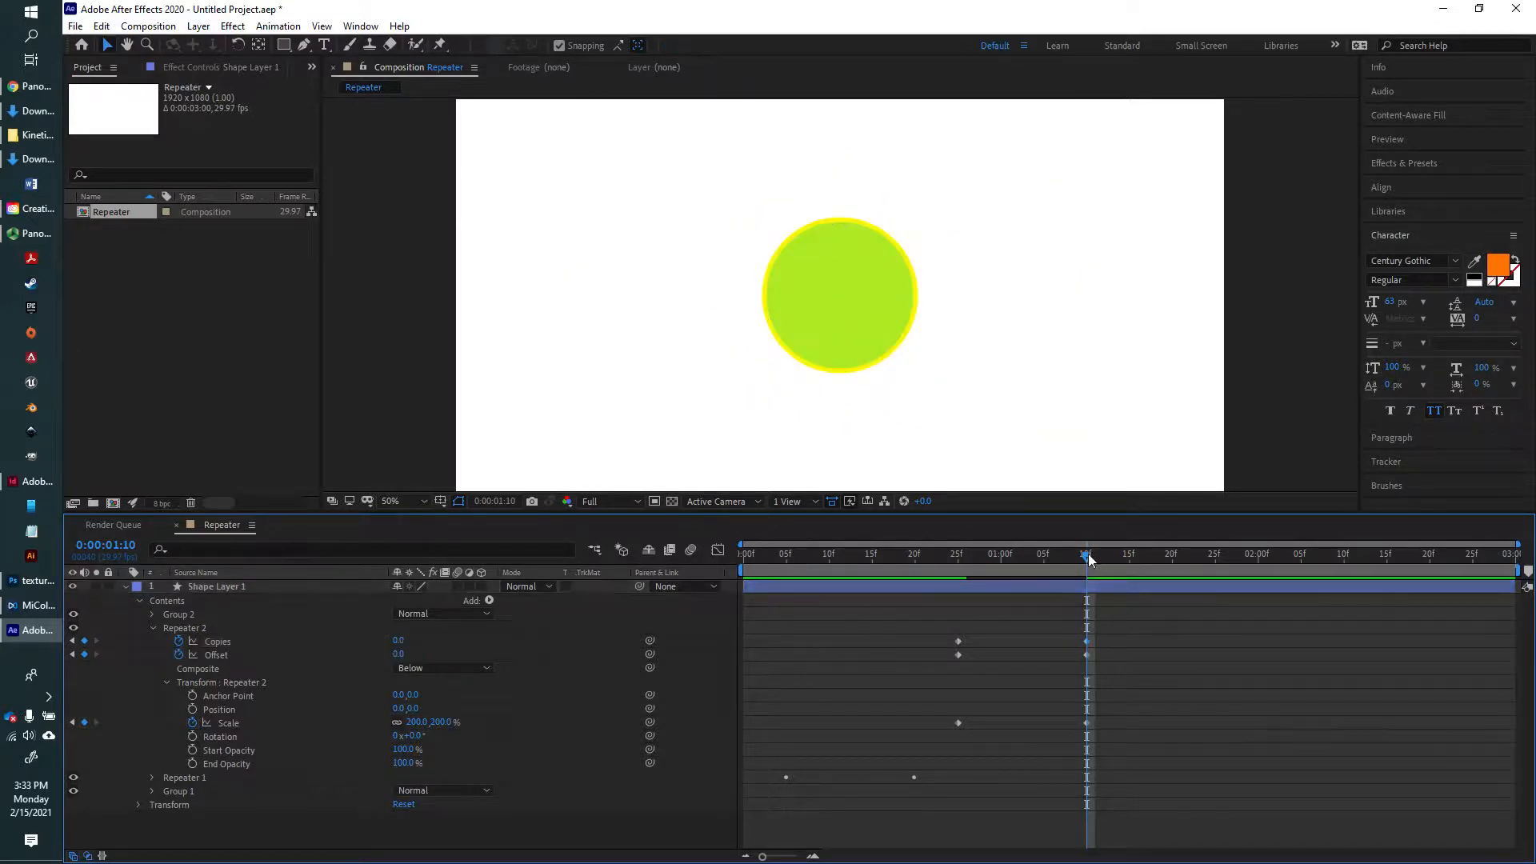
Scrub back to frame 25 to review the copies animation, and set Repeater 2's Offset keyframe at 0:00:01:10 to 3
{"action": "left_click_drag", "start_coordinate": [1088, 558], "coordinate": [962, 566]}
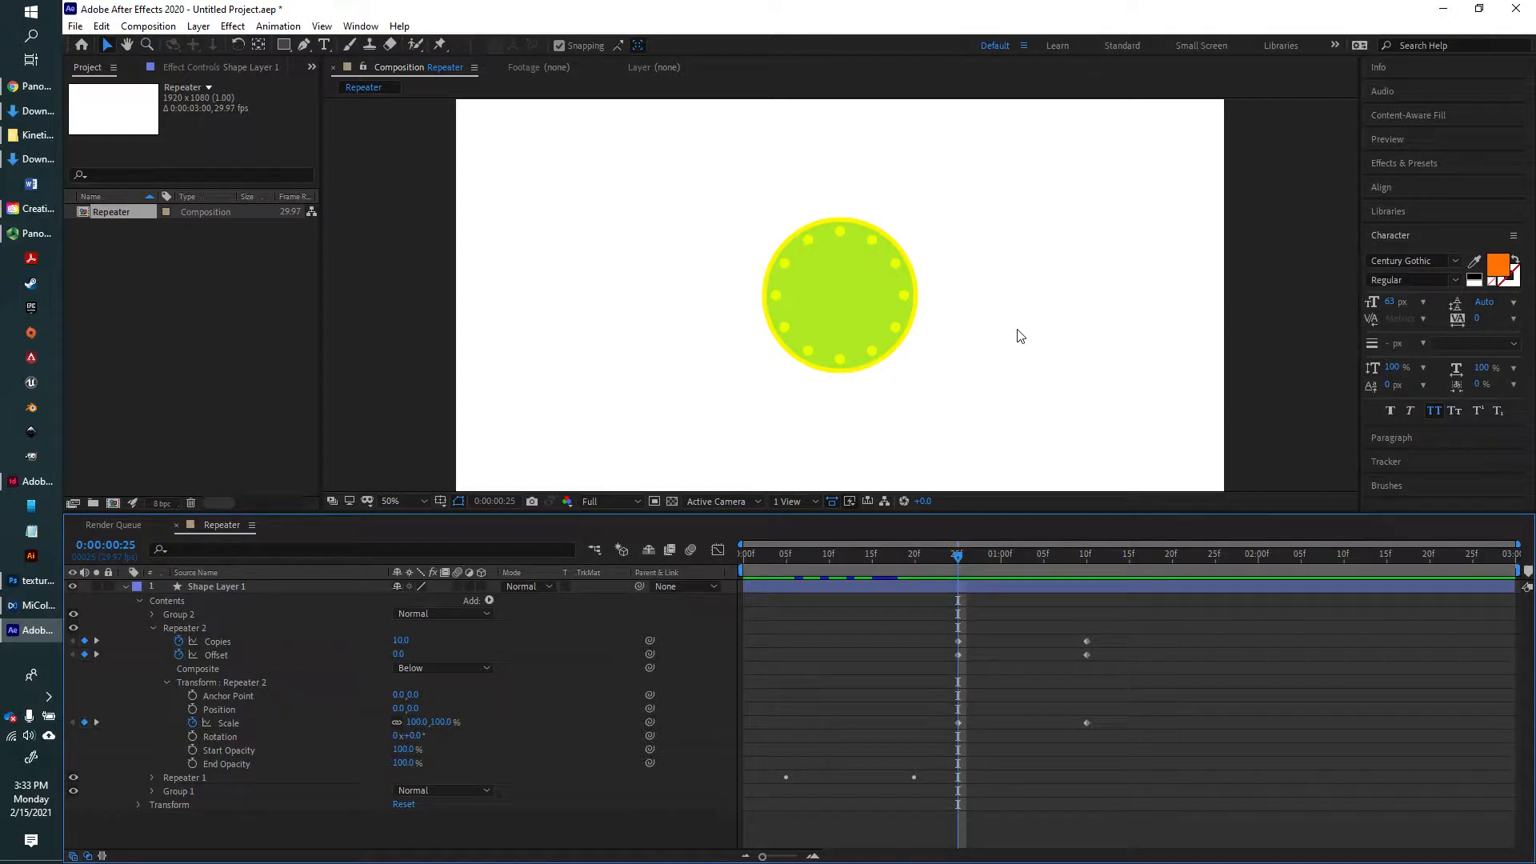
{"action": "left_click", "coordinate": [958, 655]}
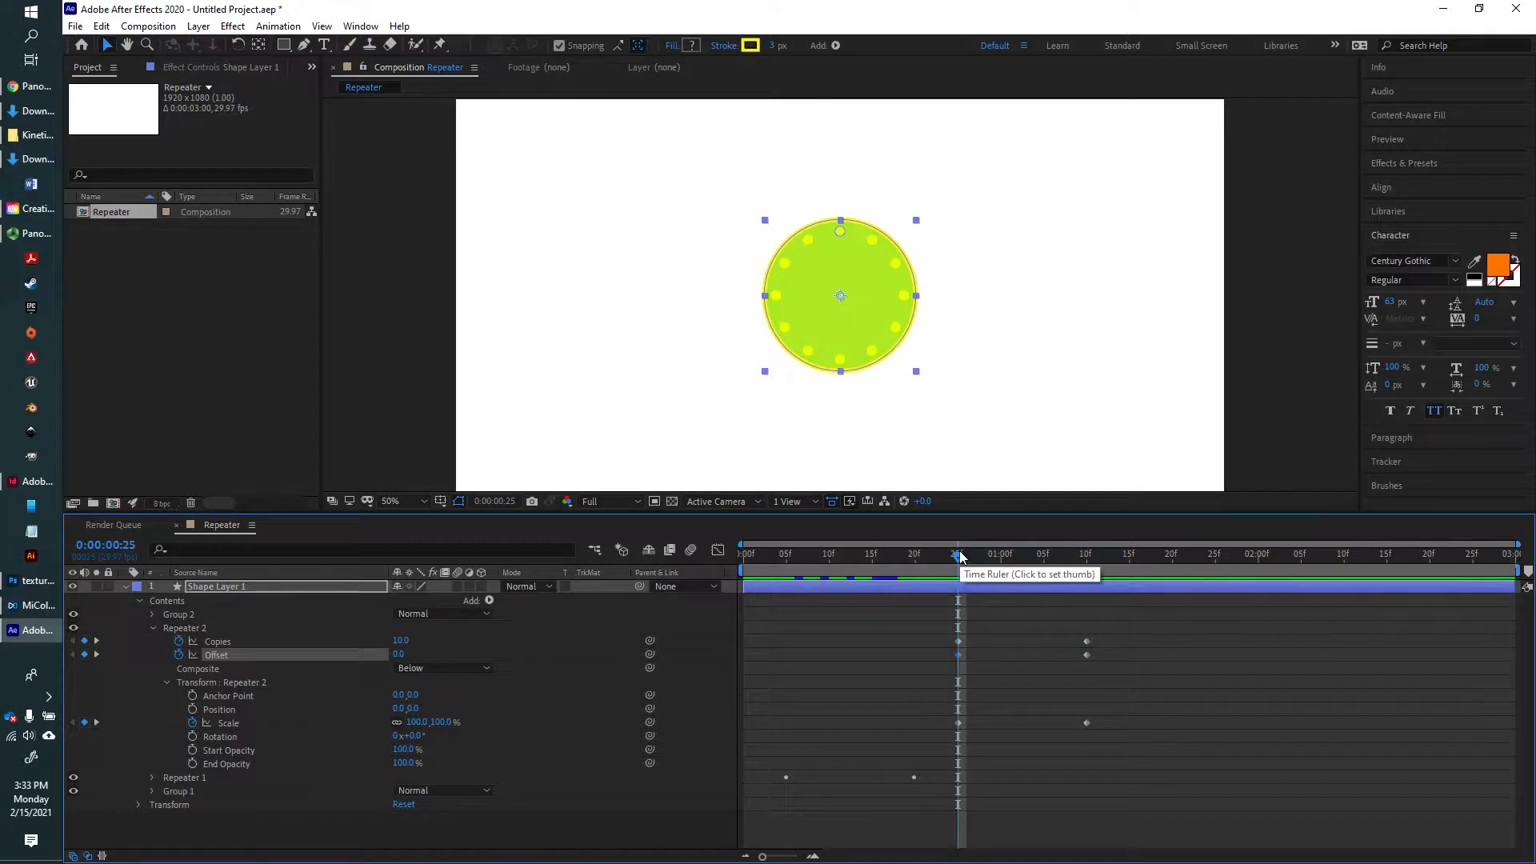
{"action": "left_click_drag", "start_coordinate": [960, 560], "coordinate": [1088, 565]}
{"action": "left_click", "coordinate": [1087, 655]}
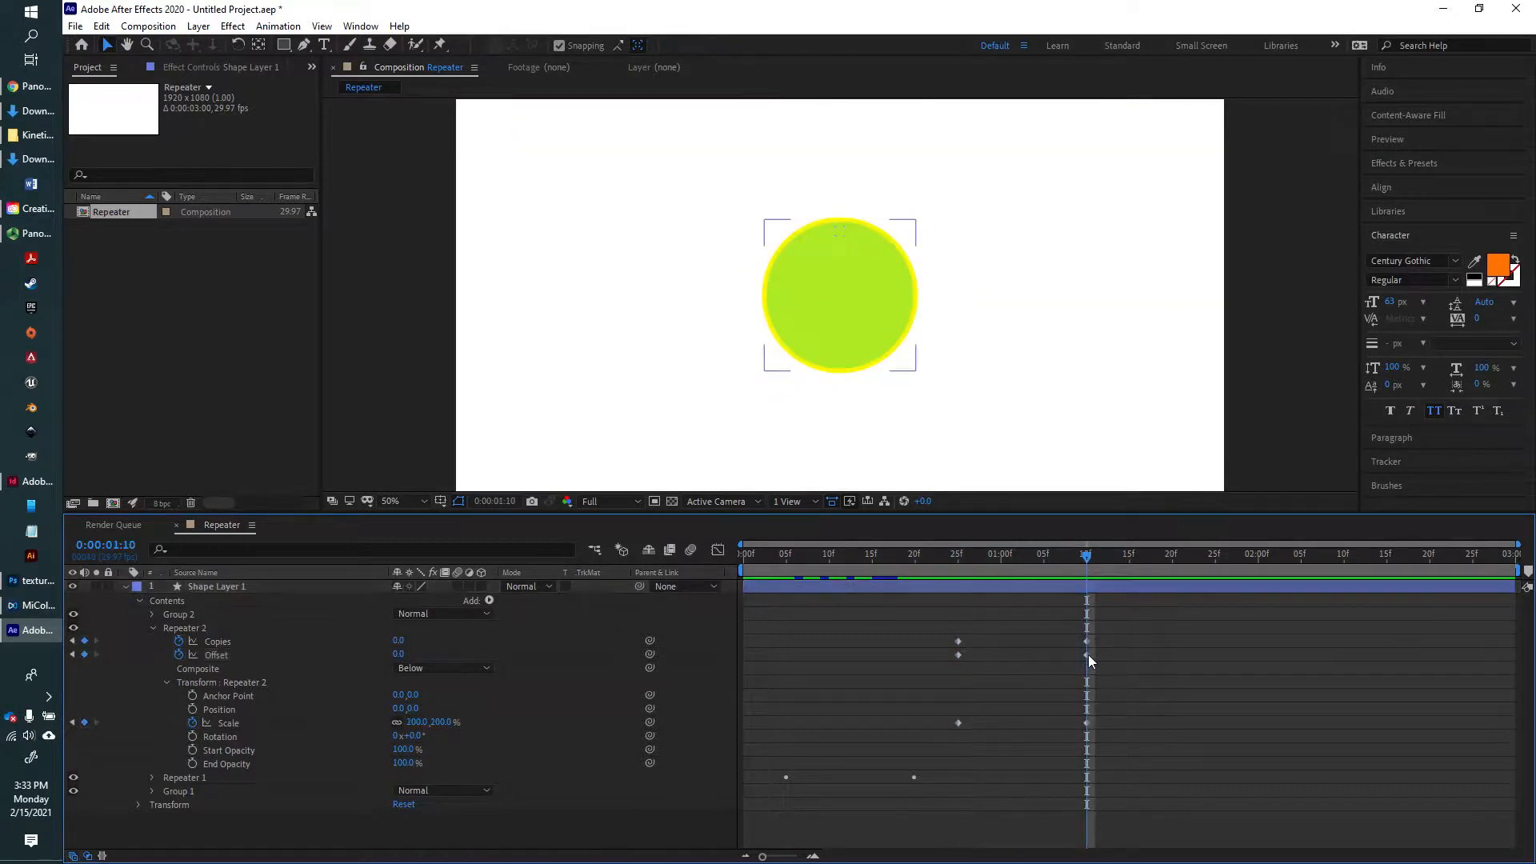
{"action": "left_click", "coordinate": [399, 655]}
{"action": "type", "text": "3"}
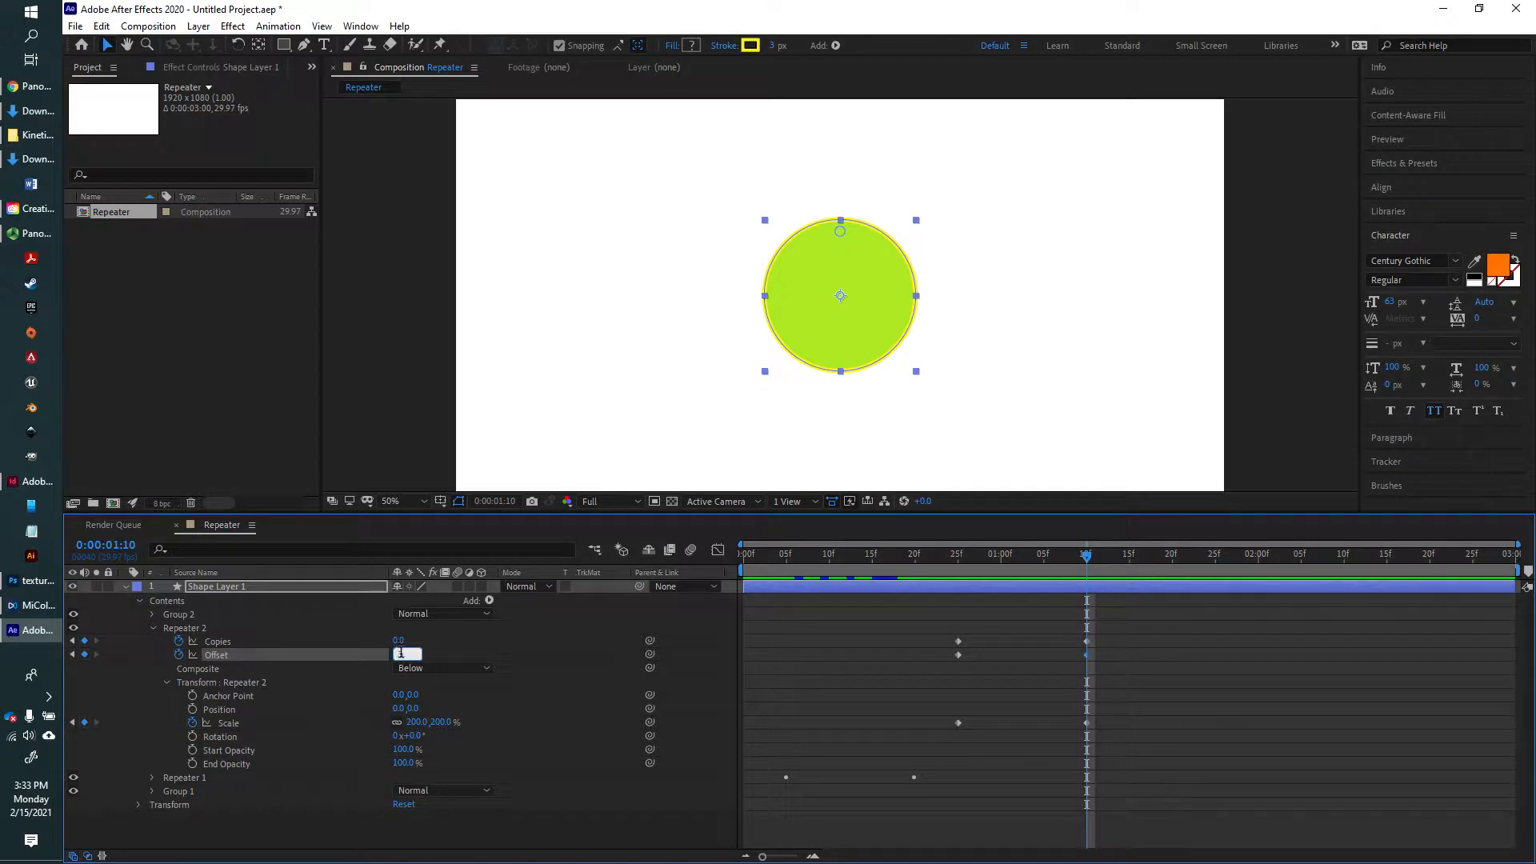
{"action": "key", "text": "Return"}
Play the animation from the first frame, and review Repeater 2's keyframes at frame 25 and 0:00:01:10
{"action": "left_click_drag", "start_coordinate": [1083, 556], "coordinate": [744, 567]}
{"action": "left_click", "coordinate": [1303, 705]}
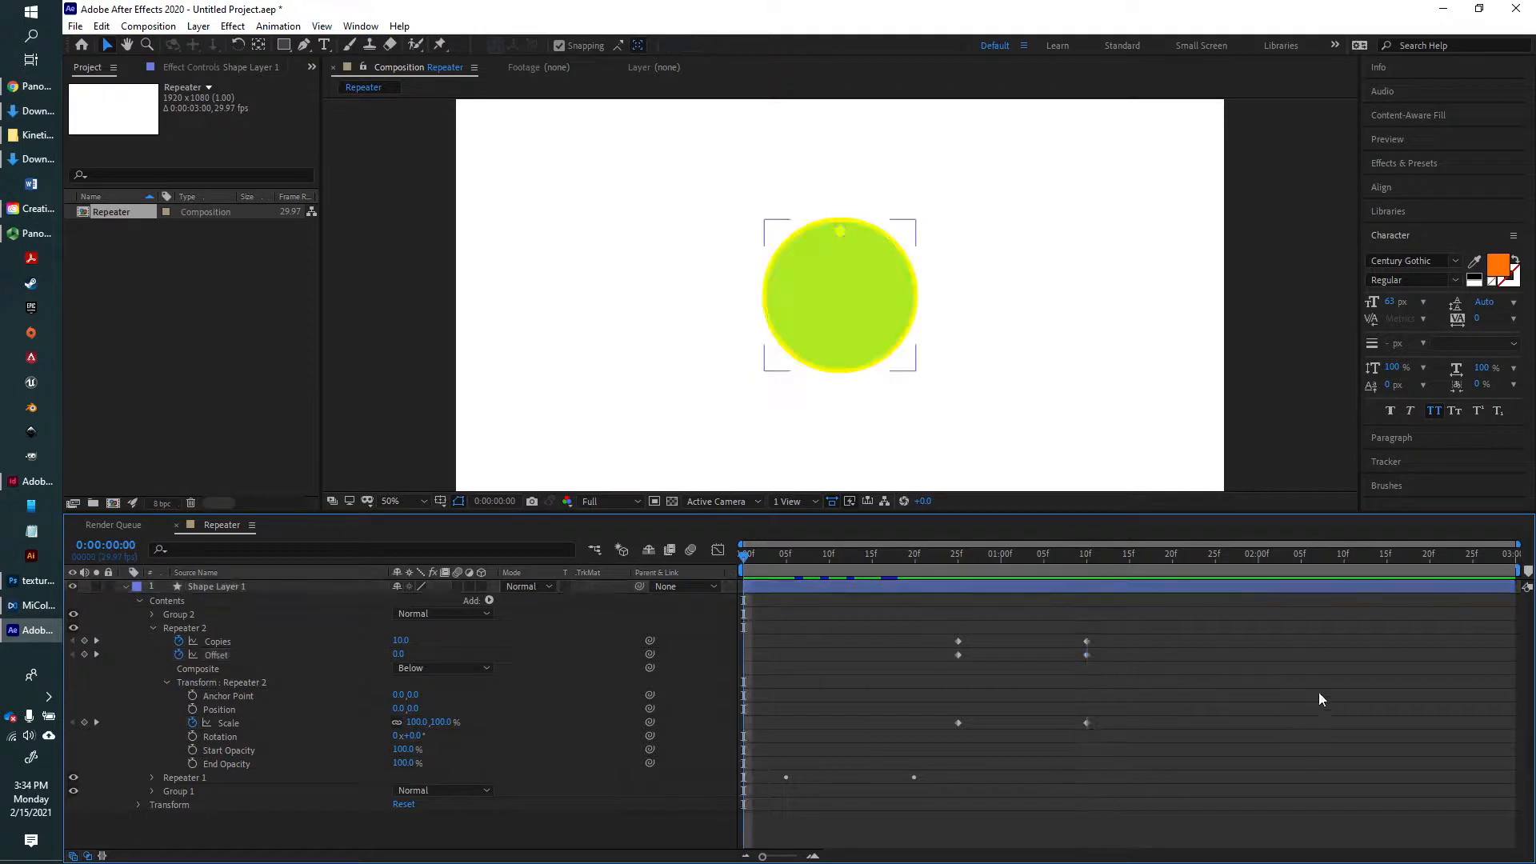
{"action": "key", "text": "space"}
{"action": "key", "text": "space"}
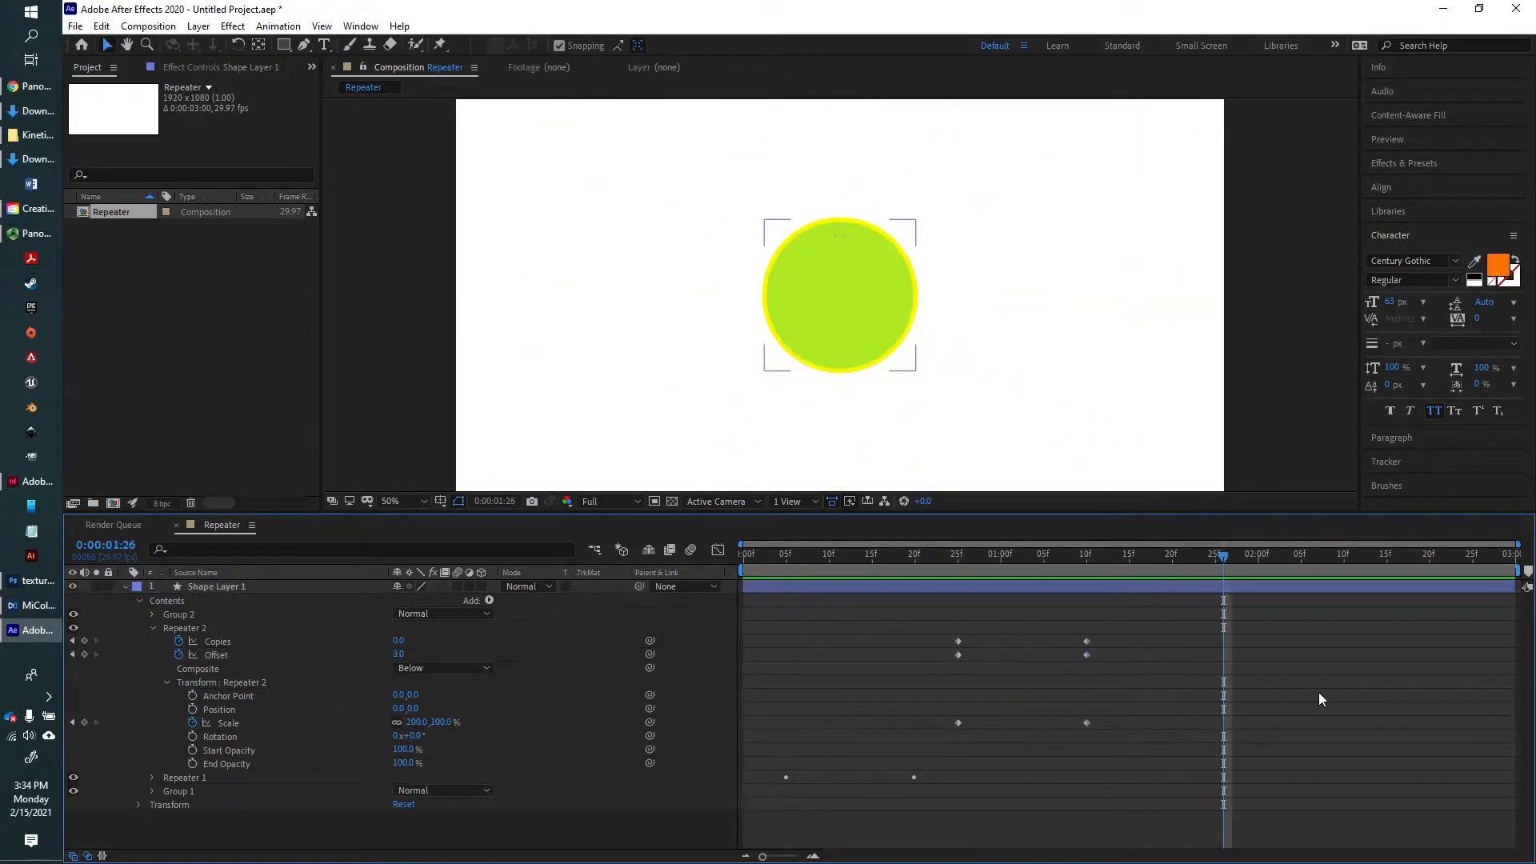
{"action": "left_click_drag", "start_coordinate": [1230, 560], "coordinate": [960, 565]}
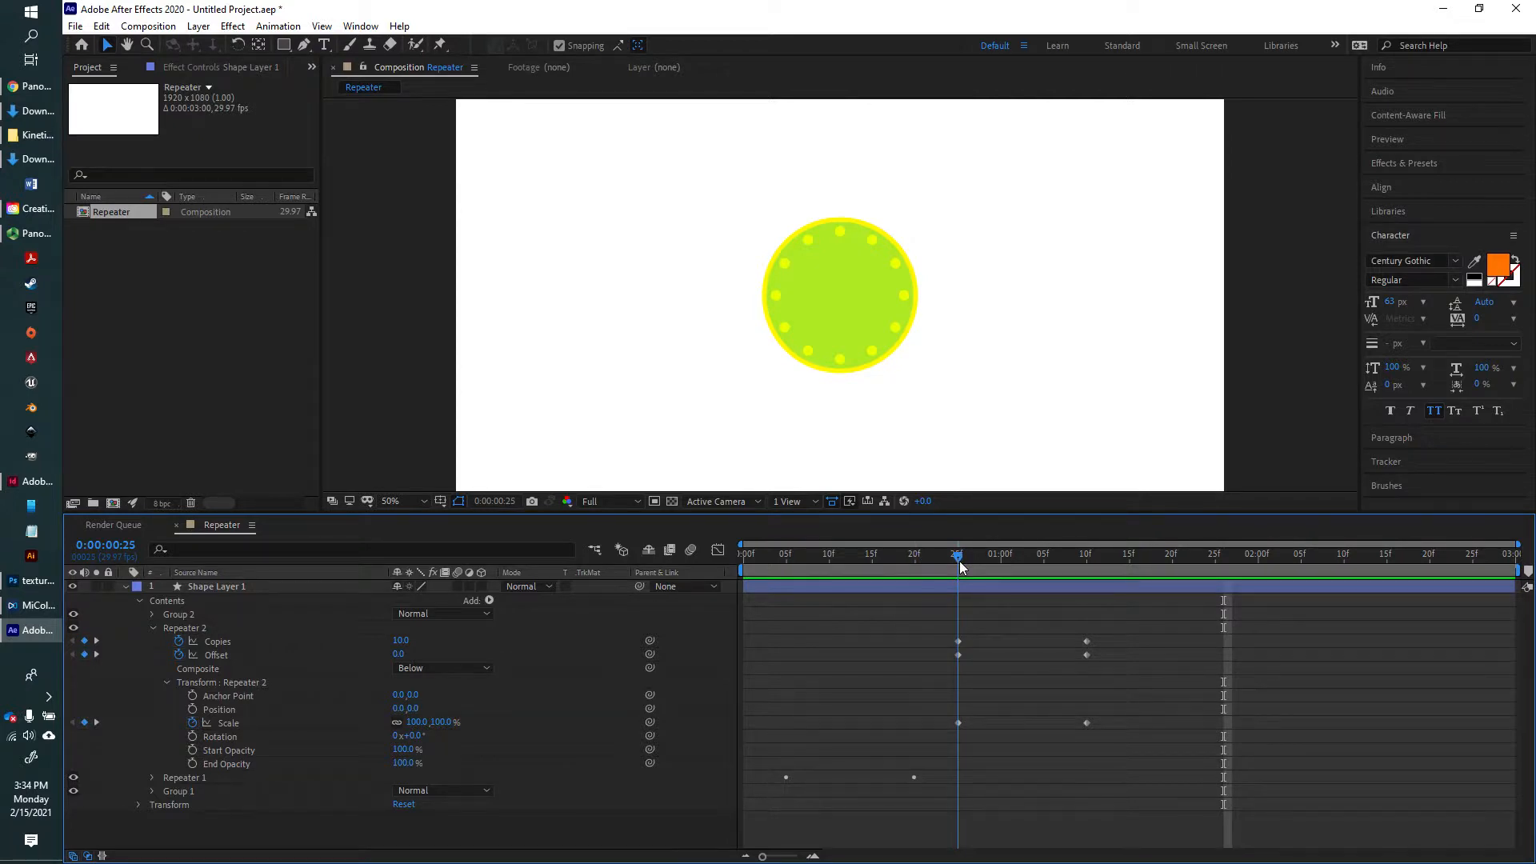
{"action": "left_click", "coordinate": [974, 588]}
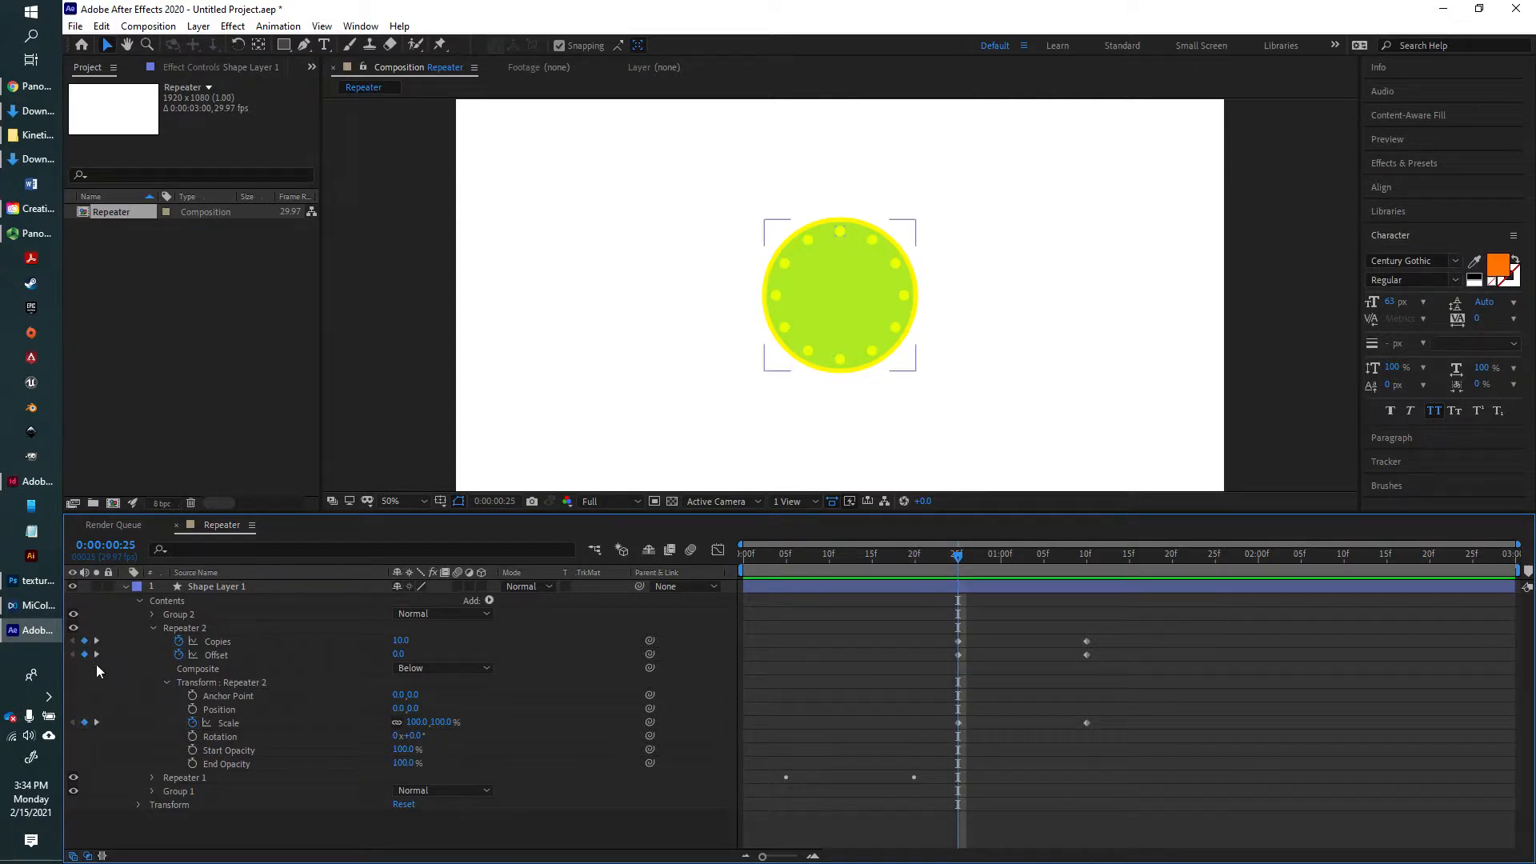
{"action": "left_click", "coordinate": [96, 655]}
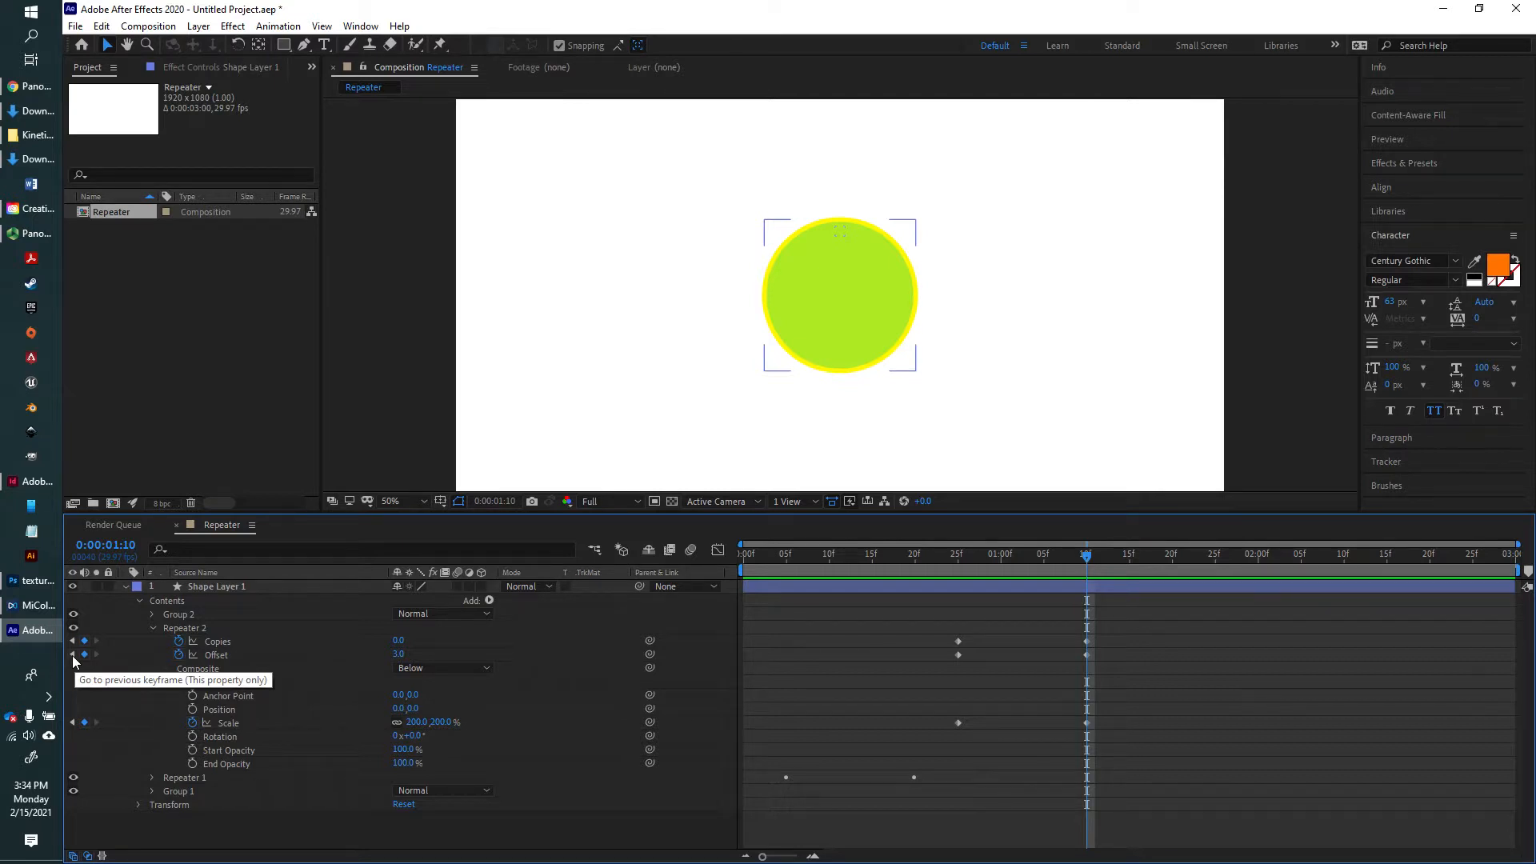
Add Repeater 2 rotation keyframes at frame 25 and at 0:00:01:10, both holding 0°
{"action": "left_click", "coordinate": [72, 655]}
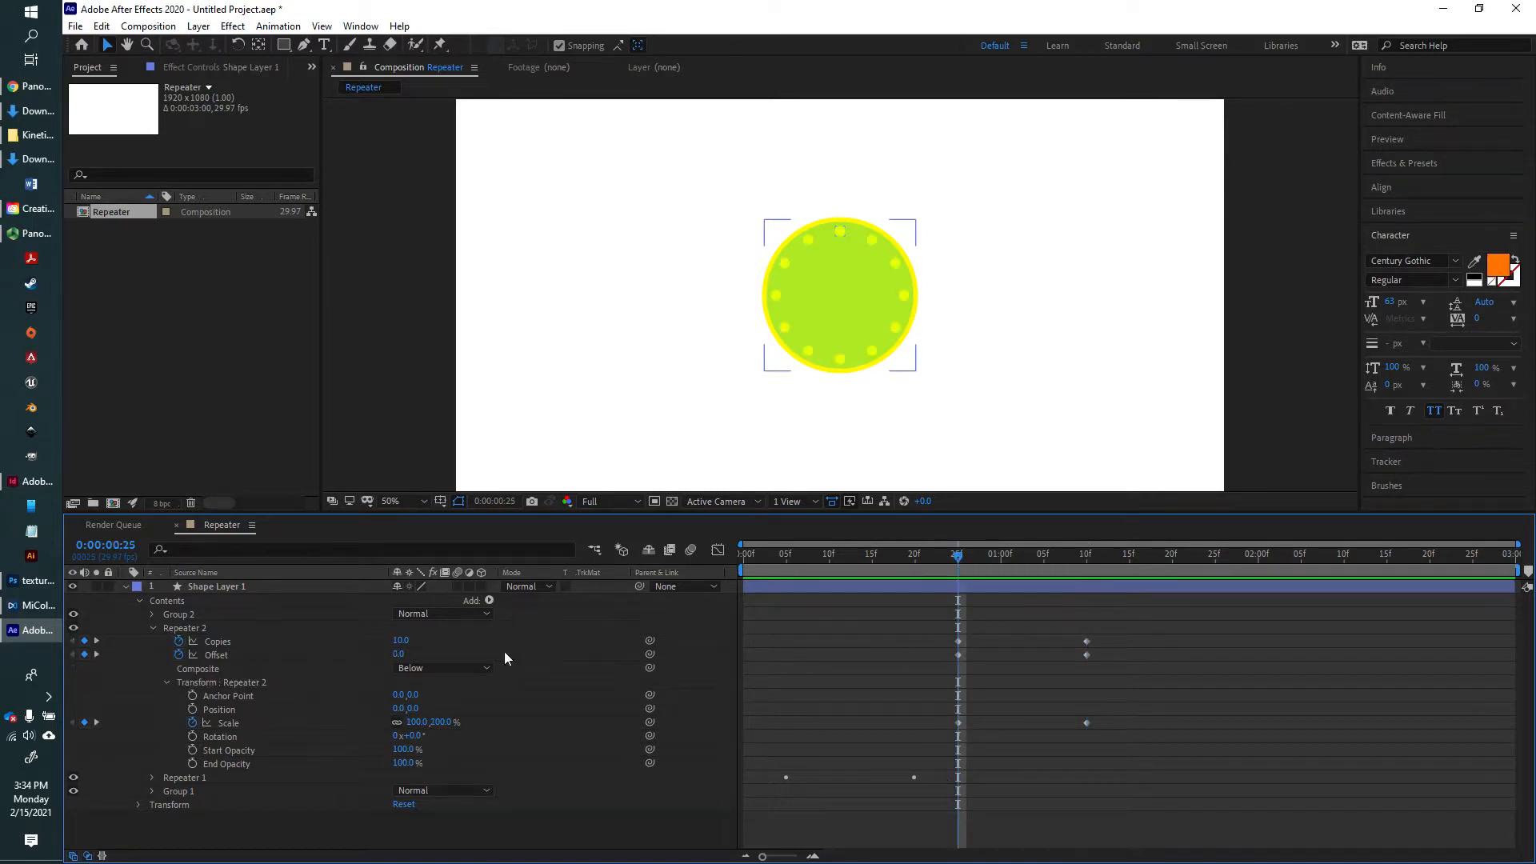
{"action": "left_click", "coordinate": [193, 736]}
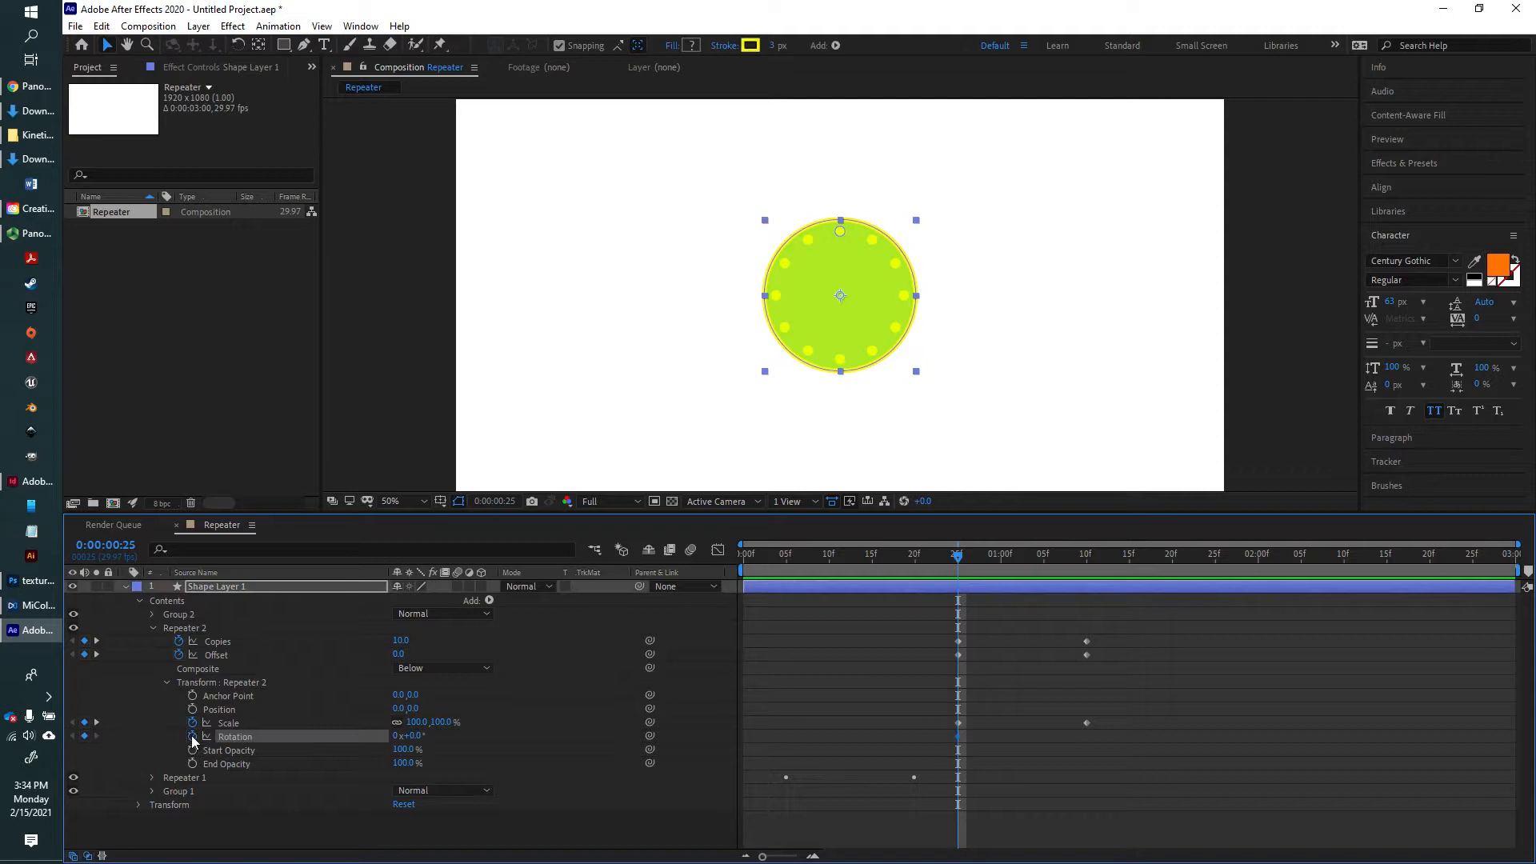
{"action": "left_click", "coordinate": [96, 654]}
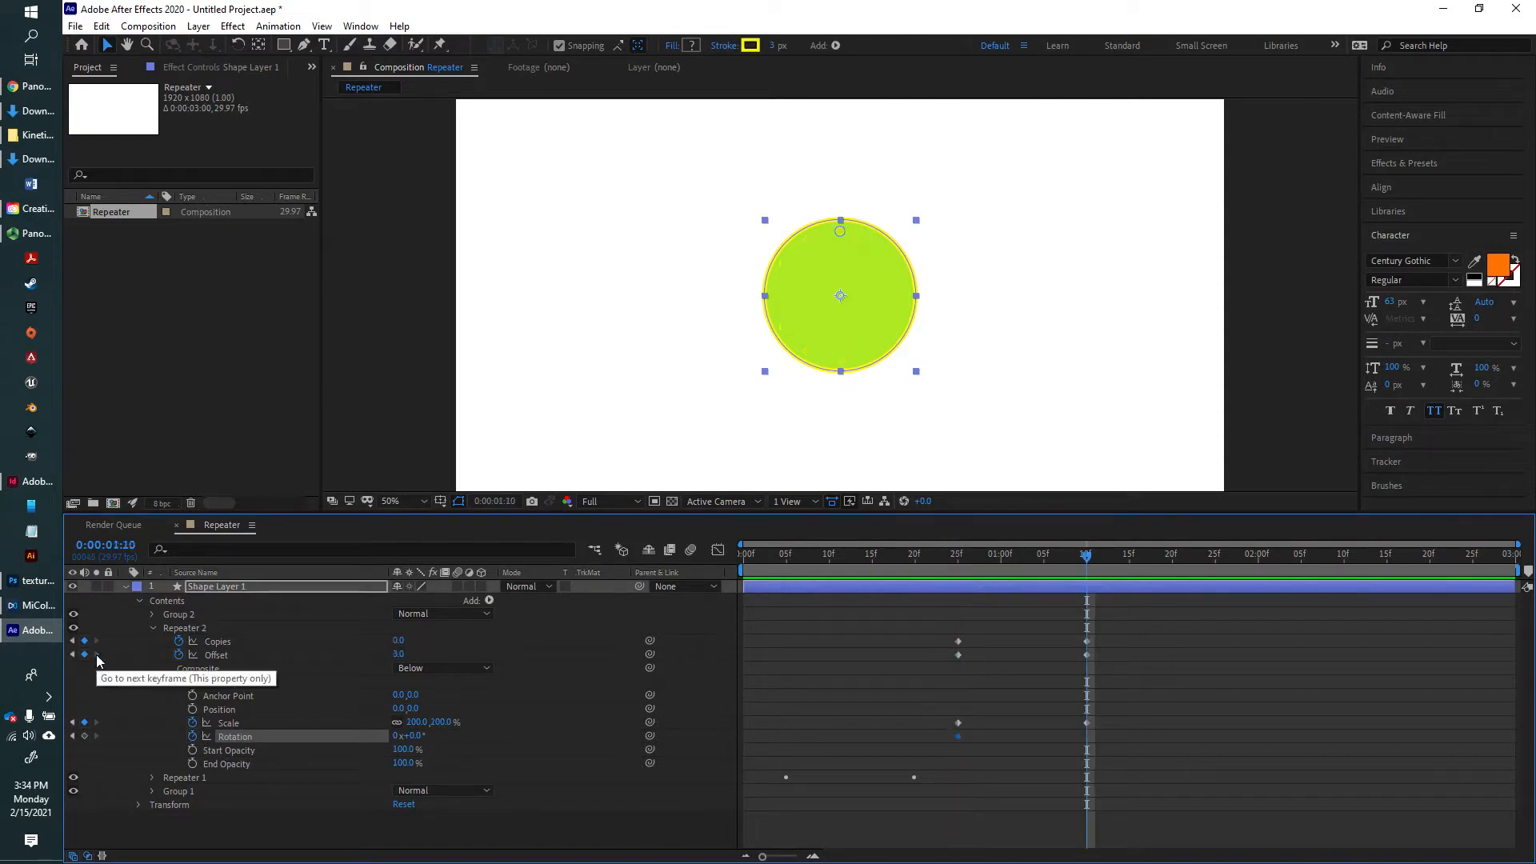
{"action": "left_click", "coordinate": [84, 736]}
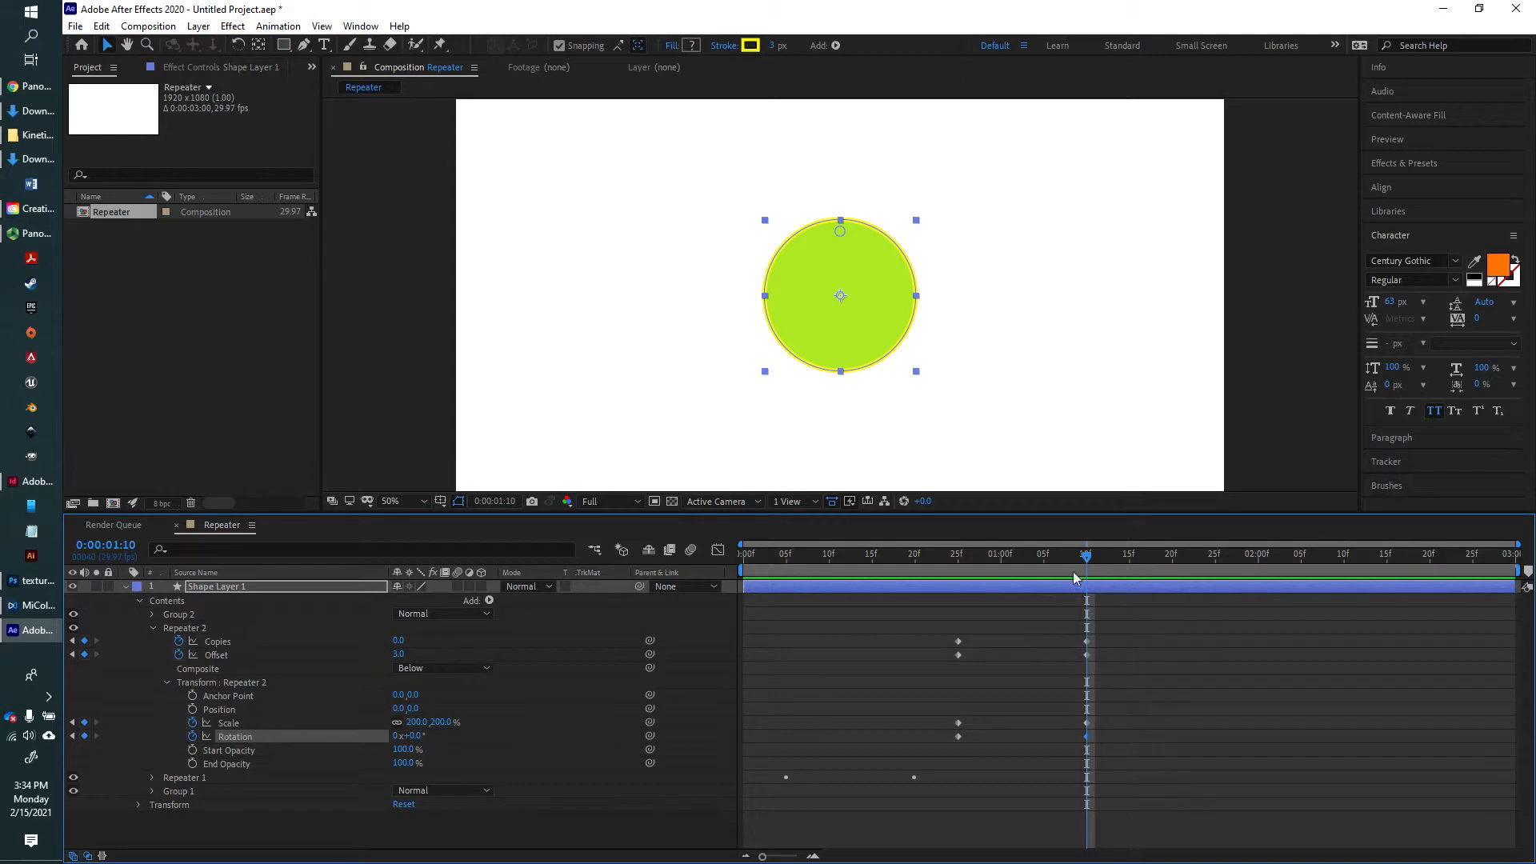
Set Repeater 2's Rotation keyframe at 0:00:01:10 to 25°
{"action": "mouse_move", "coordinate": [1090, 554]}
{"action": "left_mouse_down"}
{"action": "mouse_move", "coordinate": [961, 575]}
{"action": "mouse_move", "coordinate": [1104, 572]}
{"action": "mouse_move", "coordinate": [1088, 573]}
{"action": "left_mouse_up"}
{"action": "left_click", "coordinate": [415, 737]}
{"action": "type", "text": "21"}
{"action": "key", "text": "Return"}
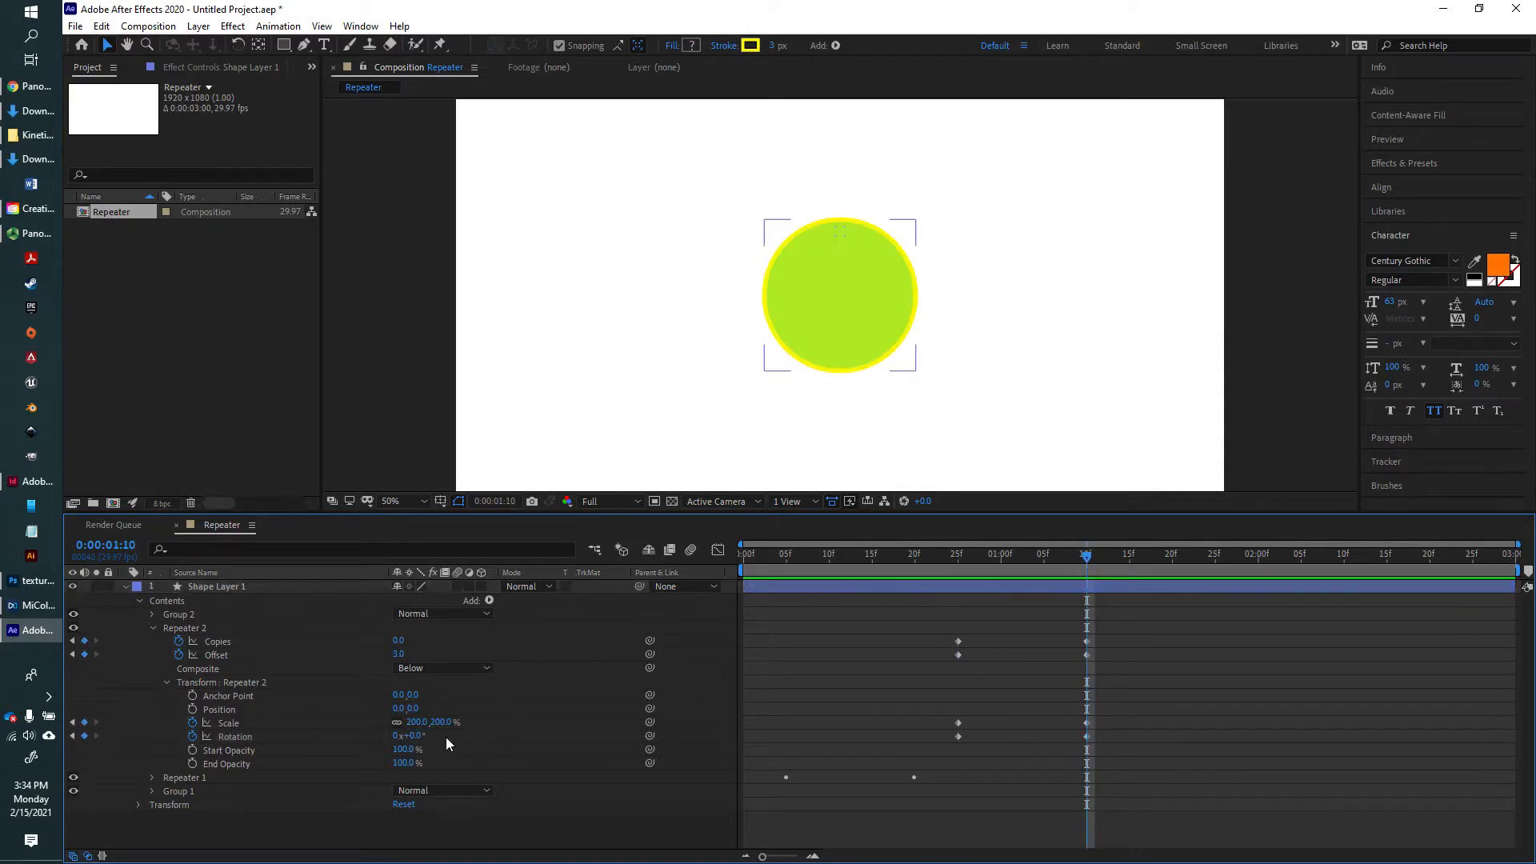
{"action": "left_click_drag", "start_coordinate": [438, 735], "coordinate": [442, 736]}
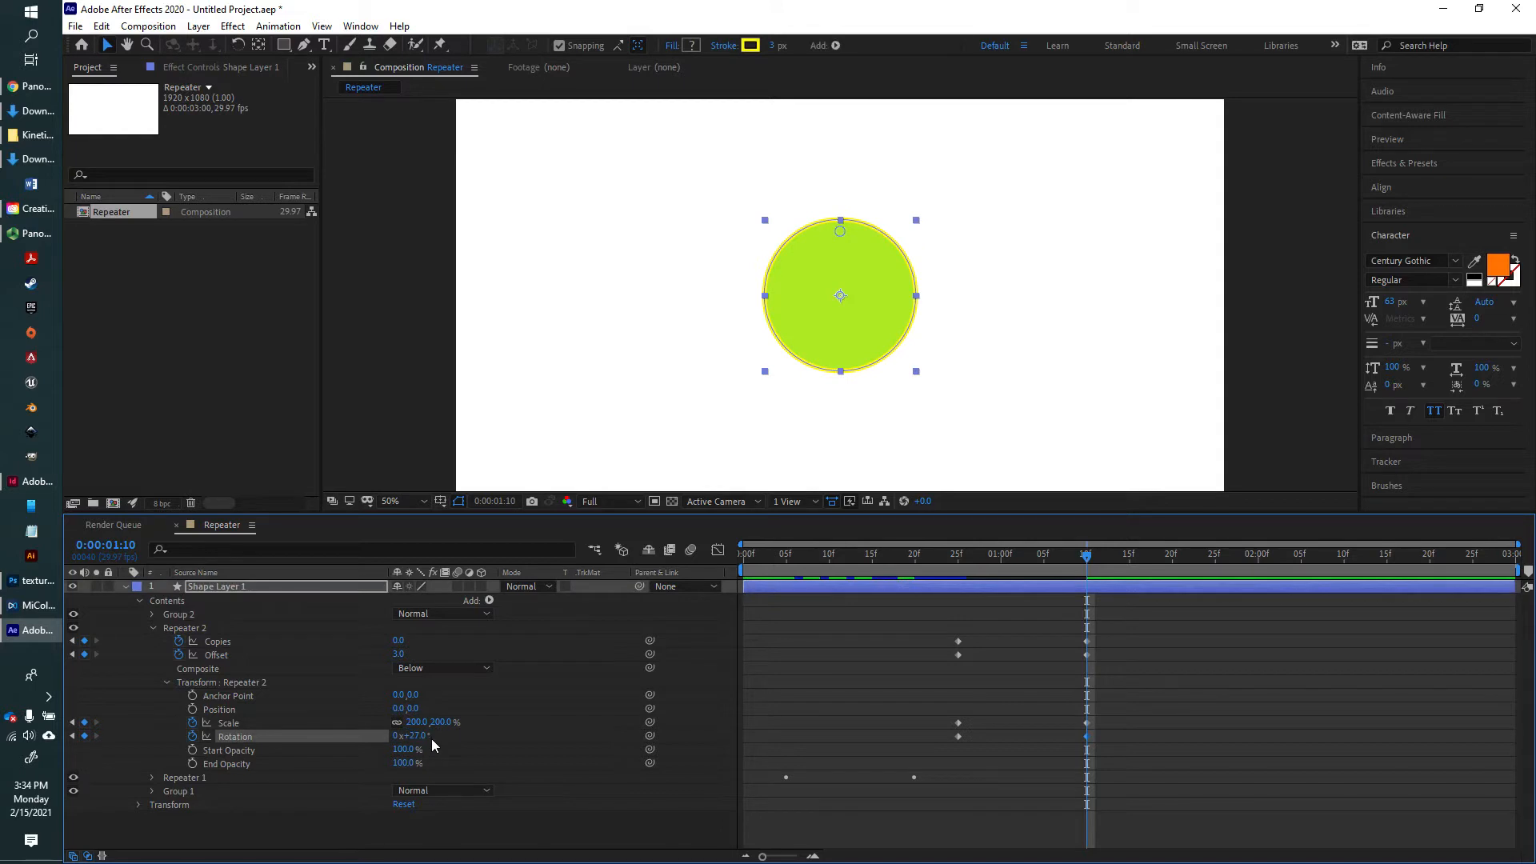
{"action": "type", "text": "25"}
{"action": "key", "text": "Tab"}
{"action": "left_click", "coordinate": [751, 815]}
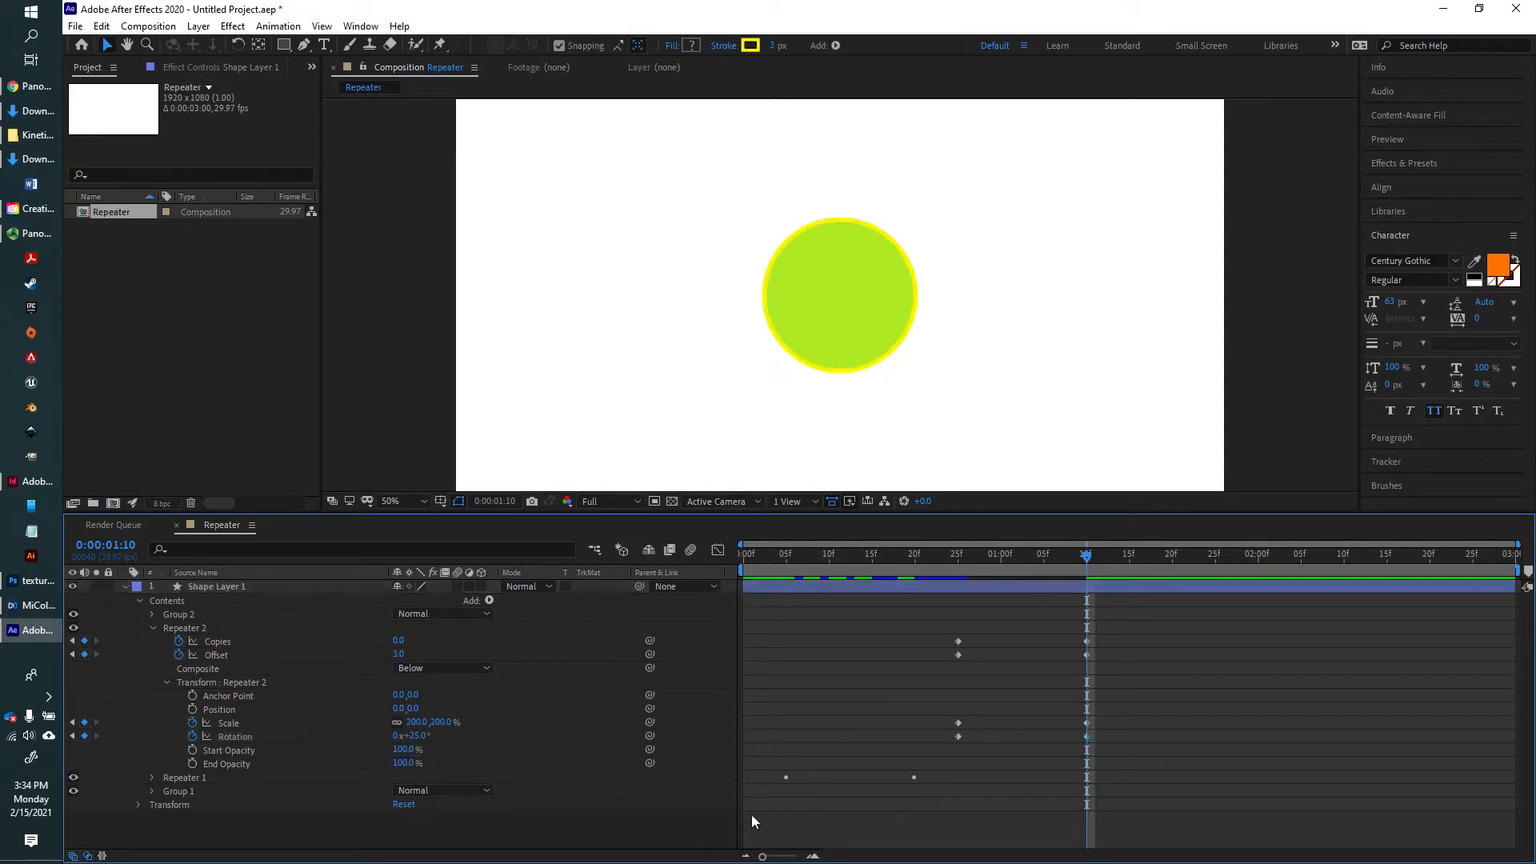
Return to the first frame and play the animation to review the rotating outward burst of dots
{"action": "left_click_drag", "start_coordinate": [1087, 554], "coordinate": [582, 556]}
{"action": "left_click", "coordinate": [974, 583]}
{"action": "left_click", "coordinate": [1252, 835]}
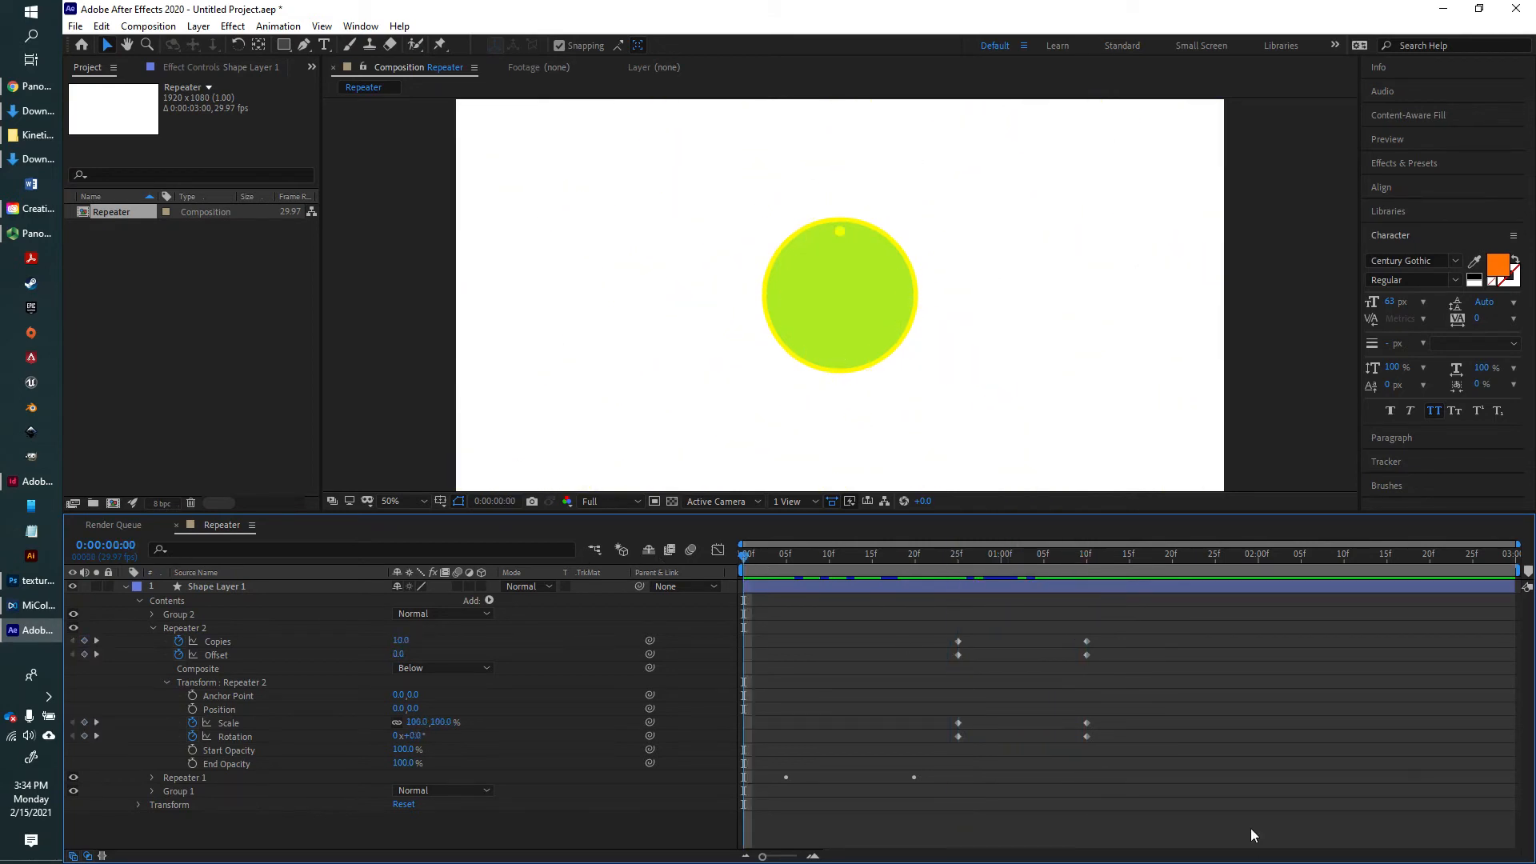
{"action": "key", "text": "space"}
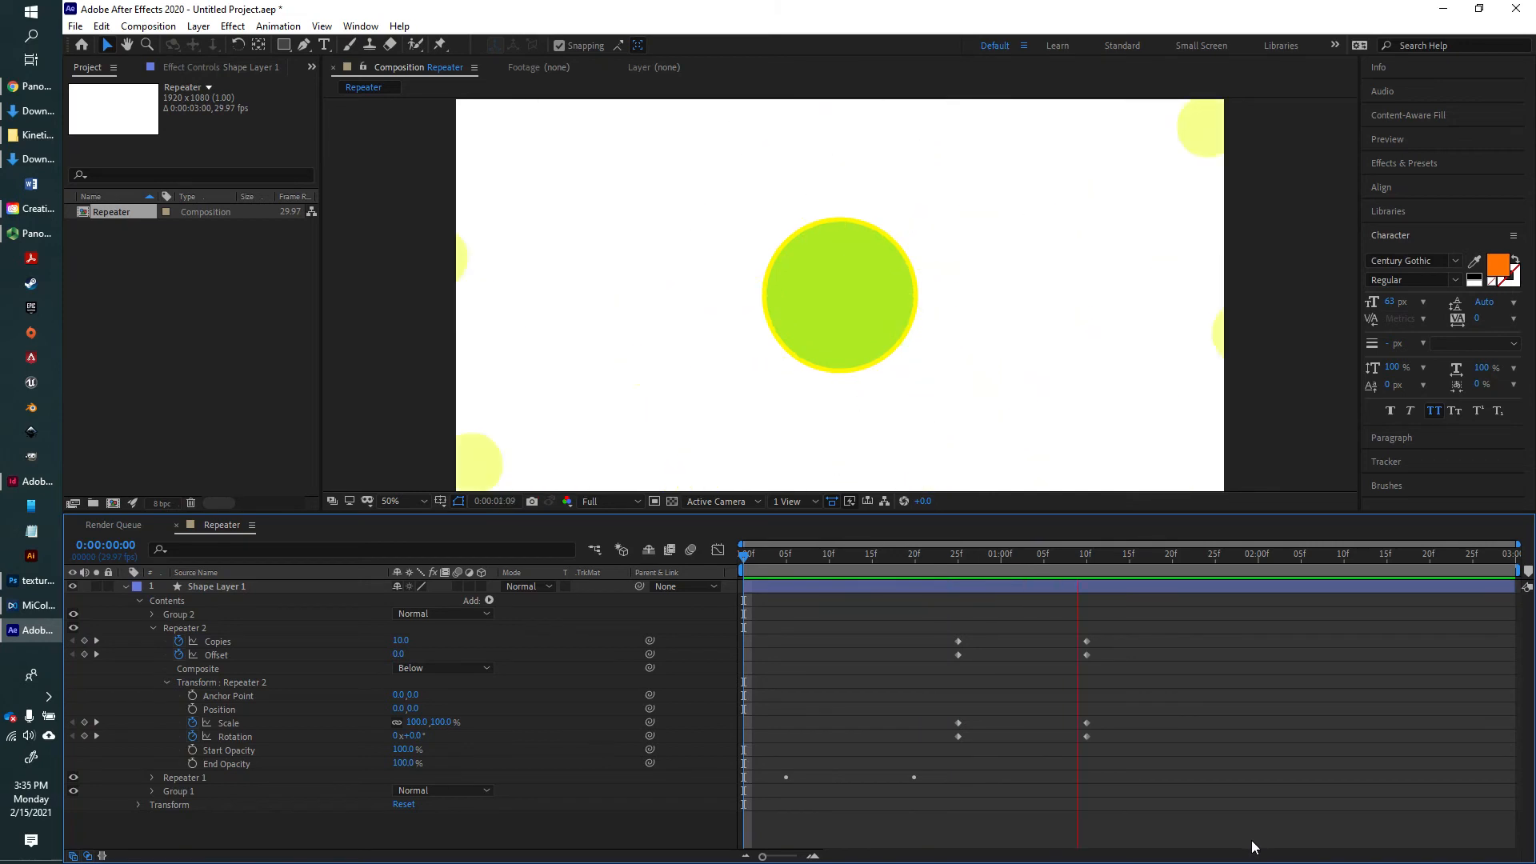
{"action": "key", "text": "space"}
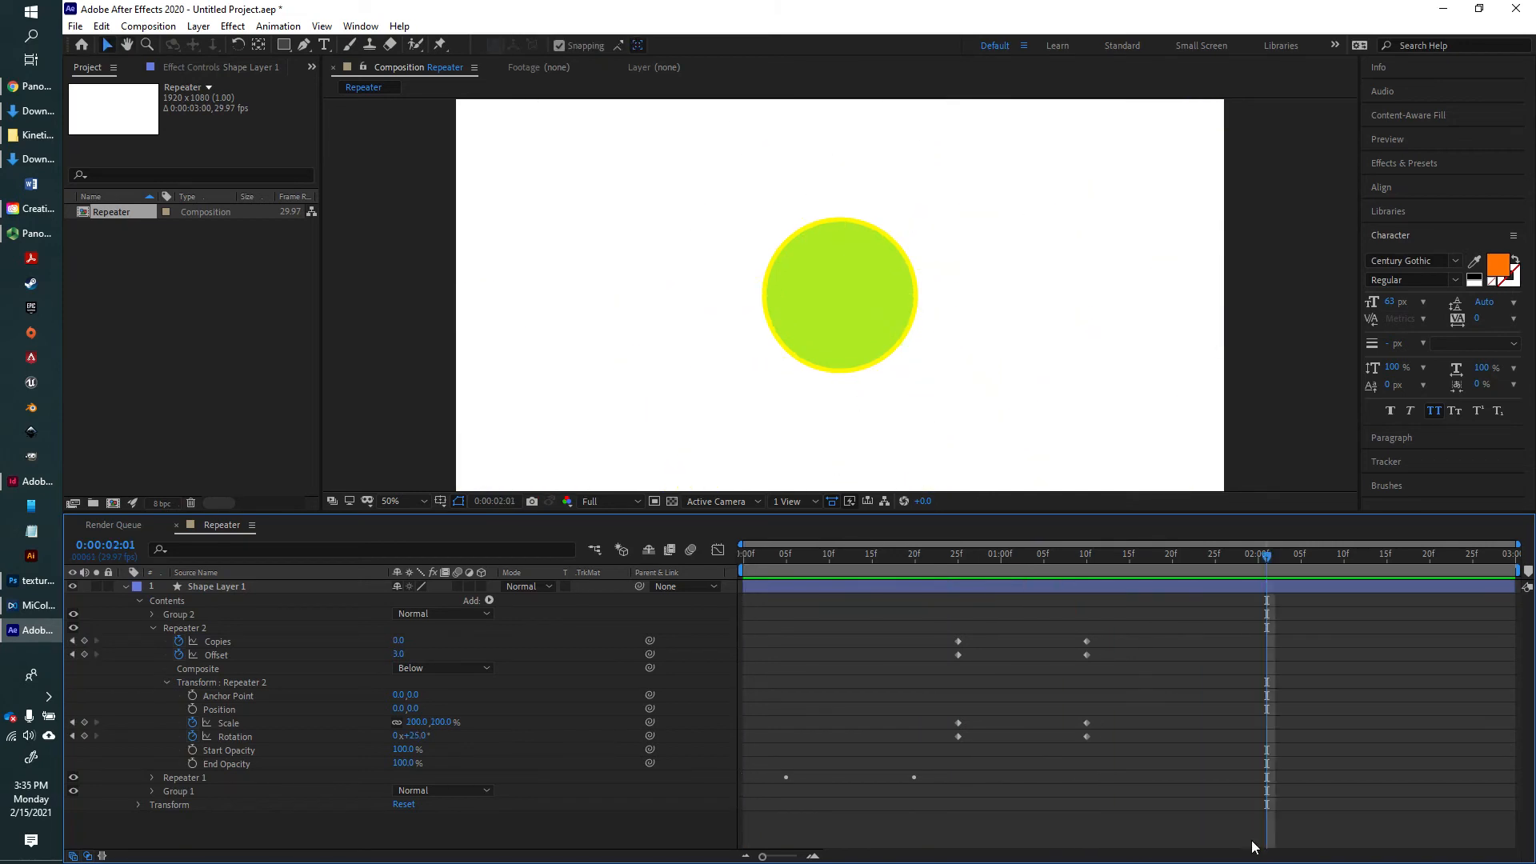